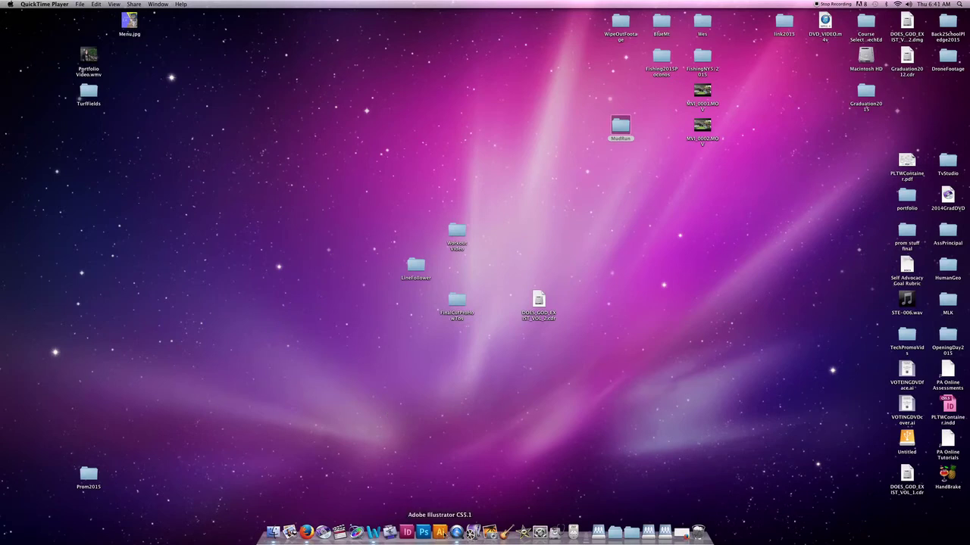
- Launch Adobe Illustrator CS5.1 from its folder inside Finder's Applications folder
{"action": "left_click", "coordinate": [273, 531]}
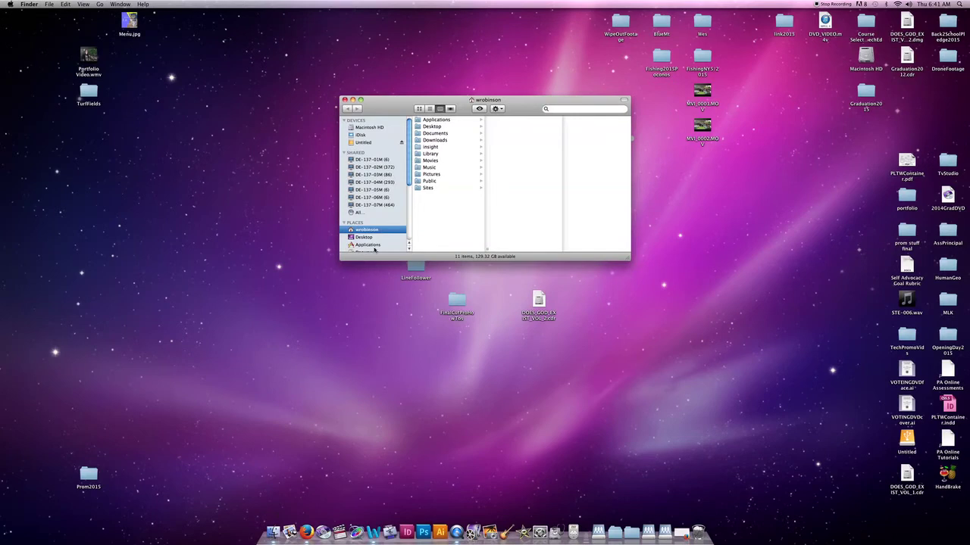
{"action": "left_click", "coordinate": [369, 244]}
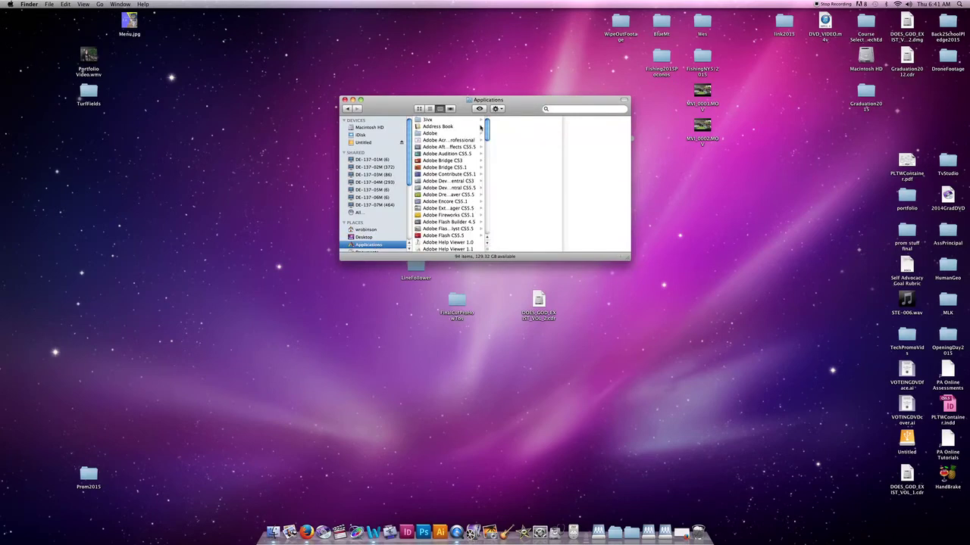
{"action": "scroll", "coordinate": [487, 130], "scroll_direction": "down", "scroll_amount": 2}
{"action": "scroll", "coordinate": [487, 130], "scroll_direction": "down", "scroll_amount": 2}
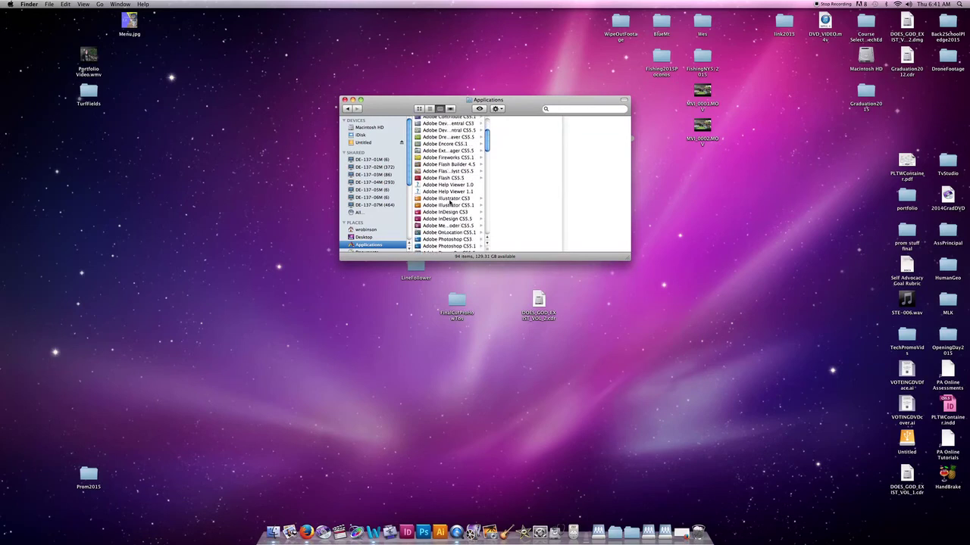
{"action": "left_click", "coordinate": [450, 205]}
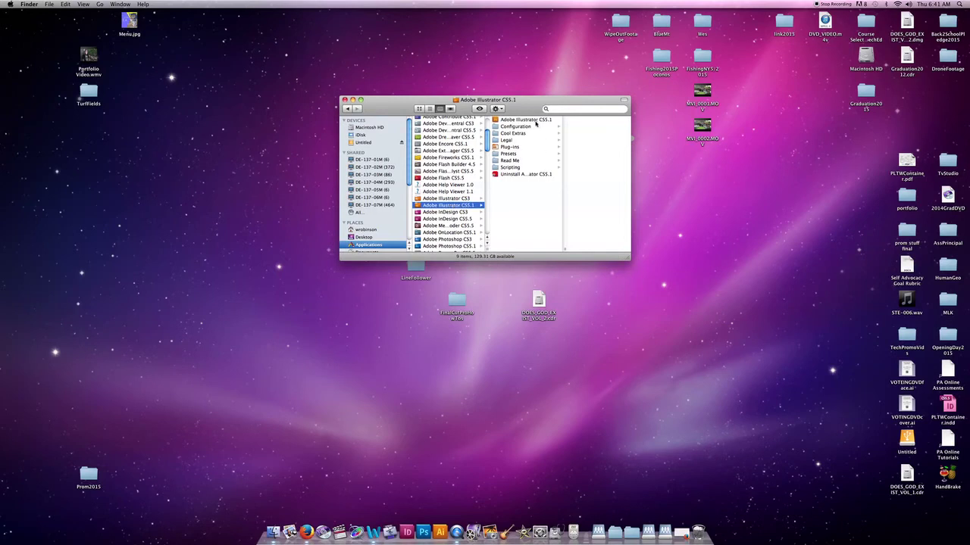
{"action": "double_click", "coordinate": [530, 121]}
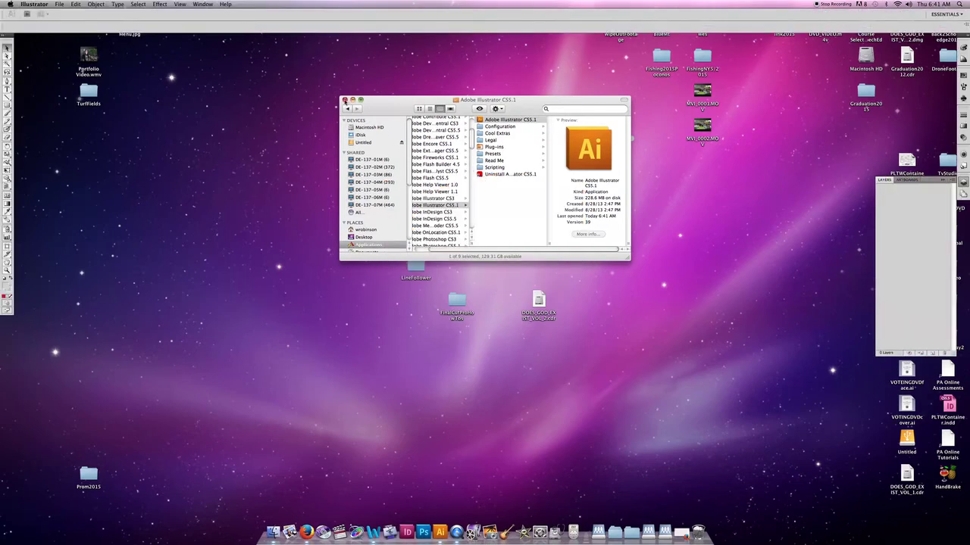
- Create a new Letter-size (8.5 × 11 in) document in inches named 'Heart'
{"action": "left_click", "coordinate": [344, 100]}
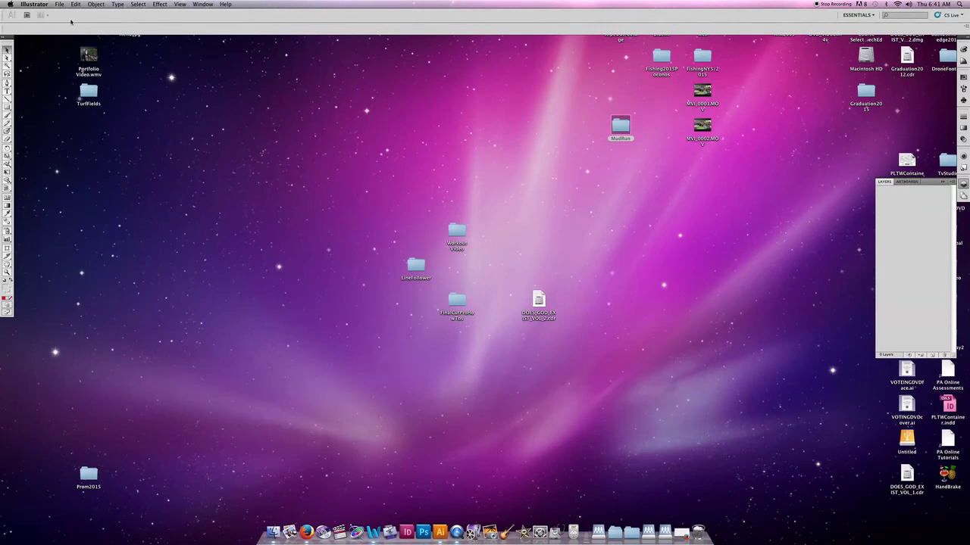
{"action": "left_click", "coordinate": [59, 5]}
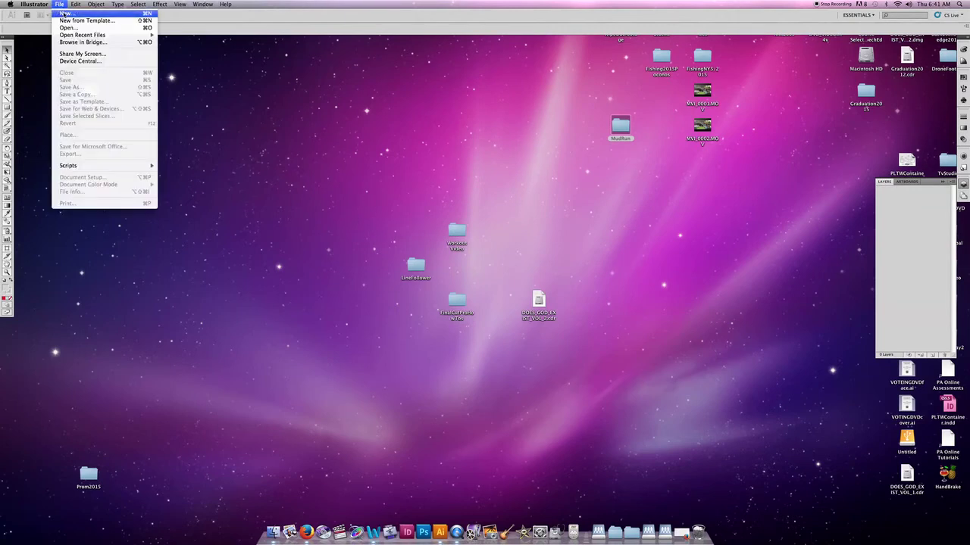
{"action": "left_click", "coordinate": [64, 13]}
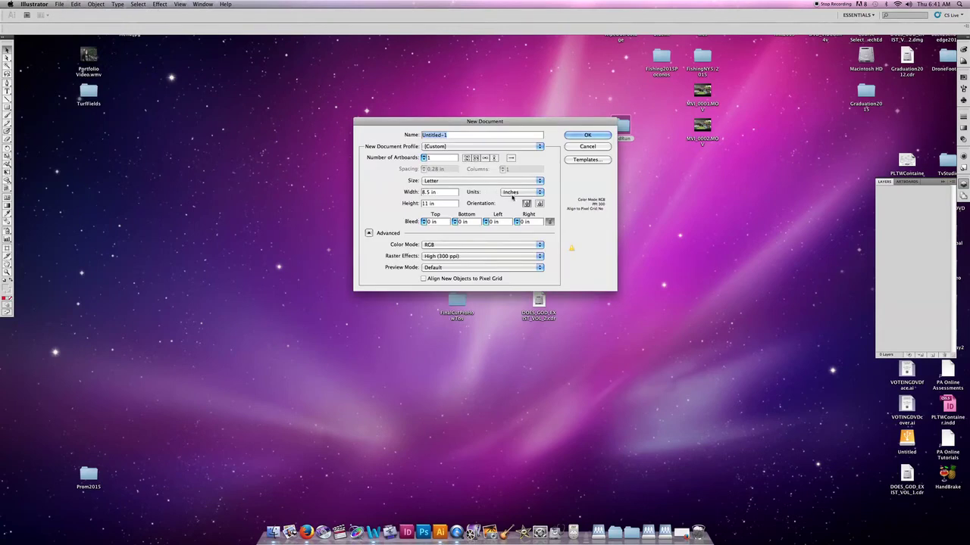
{"action": "left_click", "coordinate": [518, 196]}
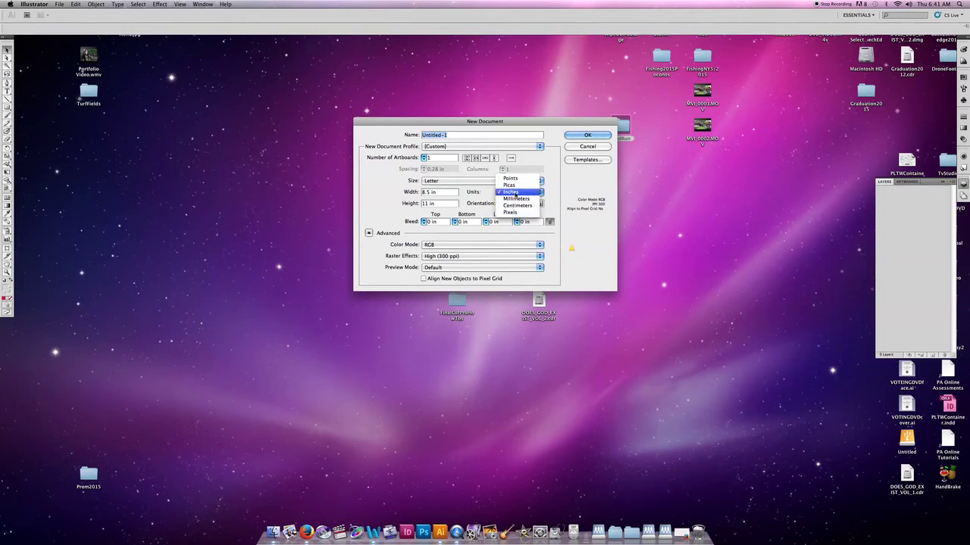
{"action": "left_click", "coordinate": [513, 192]}
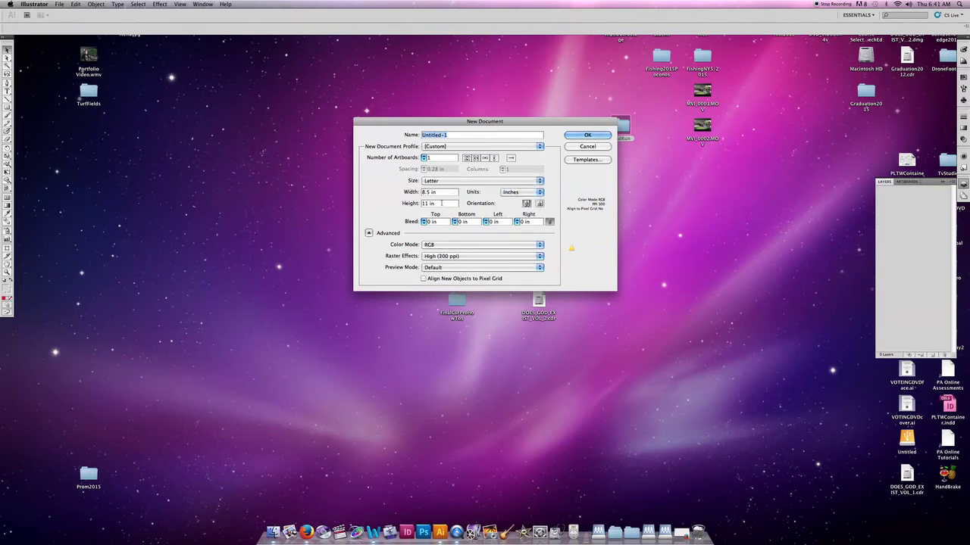
{"action": "left_click", "coordinate": [368, 233]}
{"action": "left_click", "coordinate": [369, 233]}
{"action": "left_click", "coordinate": [369, 233]}
{"action": "left_click", "coordinate": [369, 233]}
{"action": "type", "text": "Heart"}
{"action": "left_click", "coordinate": [586, 136]}
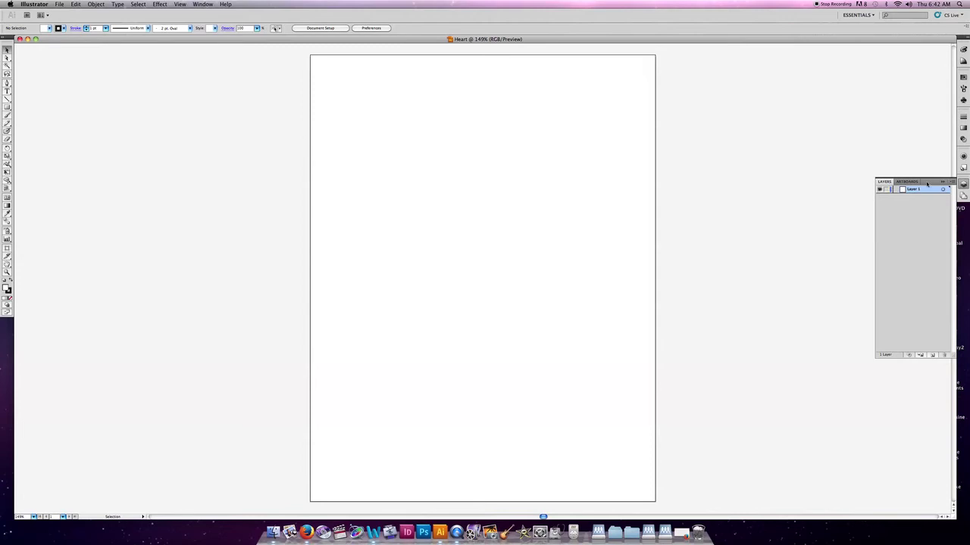
- Rename Layer 1 to 'Guide' in the Layers panel
{"action": "left_click", "coordinate": [943, 183]}
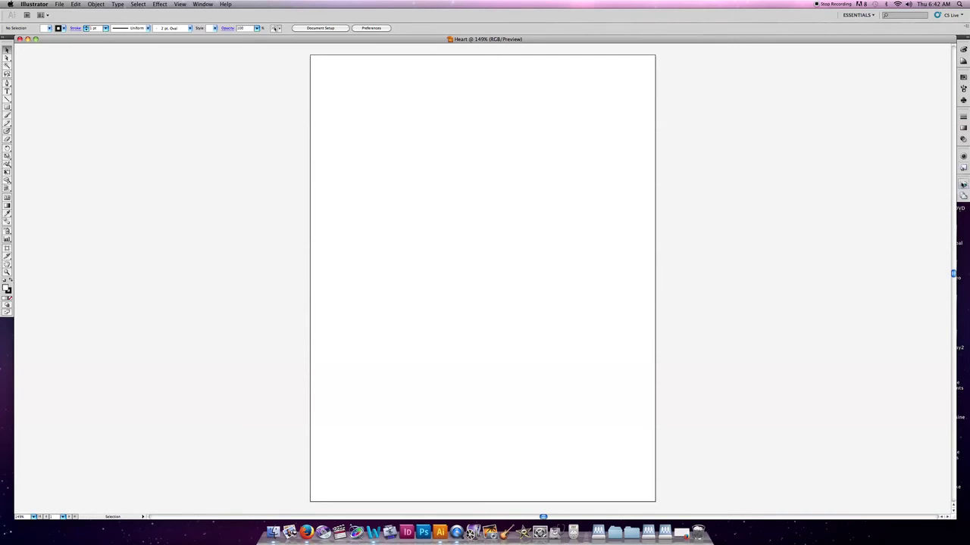
{"action": "left_click", "coordinate": [963, 185]}
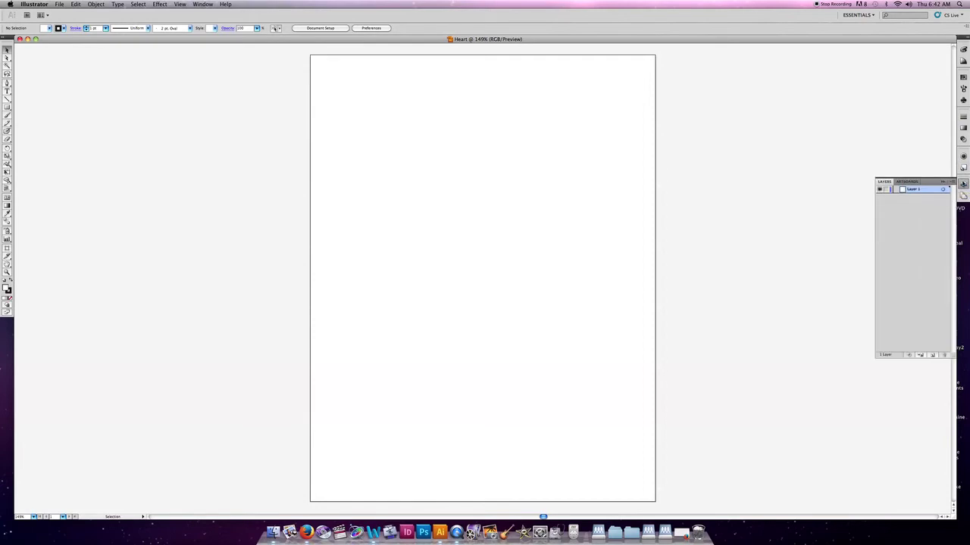
{"action": "left_click", "coordinate": [963, 185]}
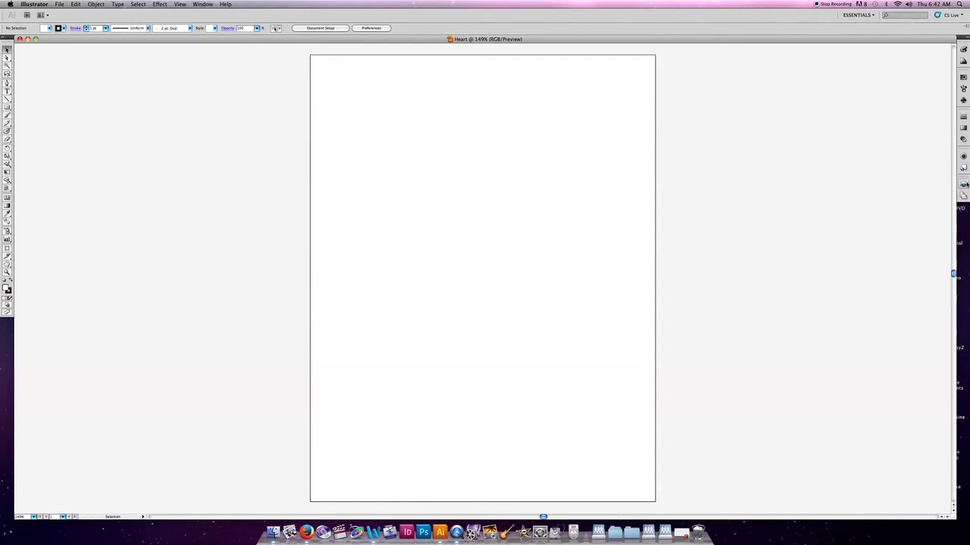
{"action": "left_click", "coordinate": [203, 5]}
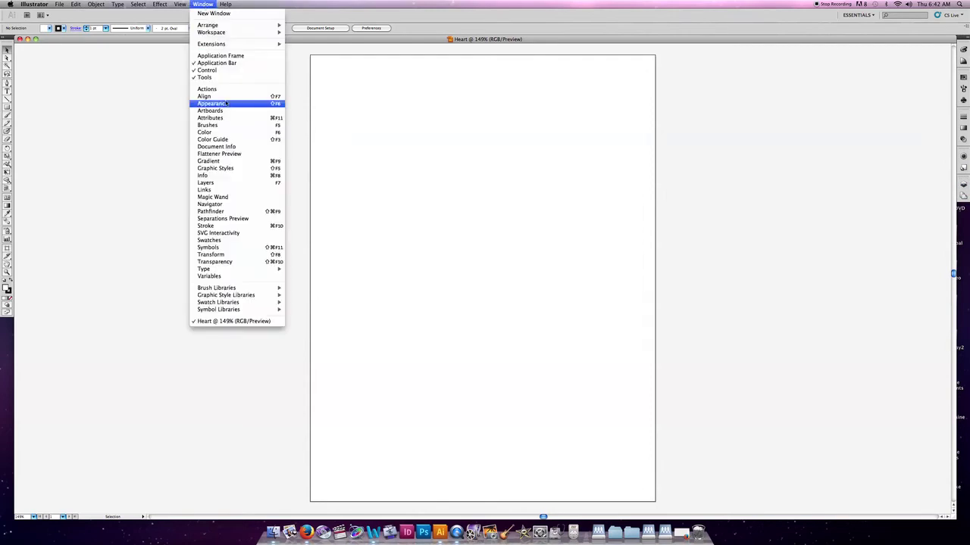
{"action": "left_click", "coordinate": [229, 182]}
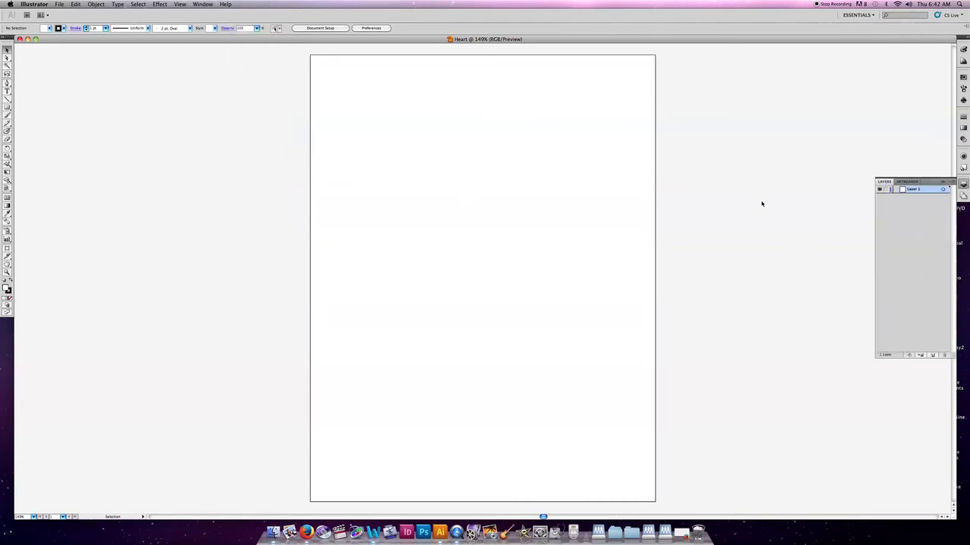
{"action": "double_click", "coordinate": [917, 190]}
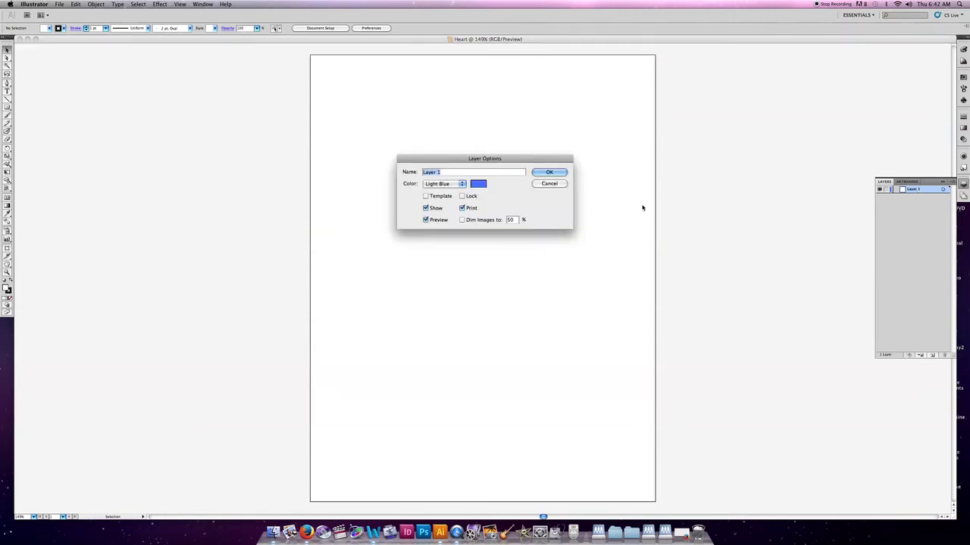
{"action": "type", "text": "C"}
{"action": "type", "text": "uide"}
{"action": "left_click", "coordinate": [549, 172]}
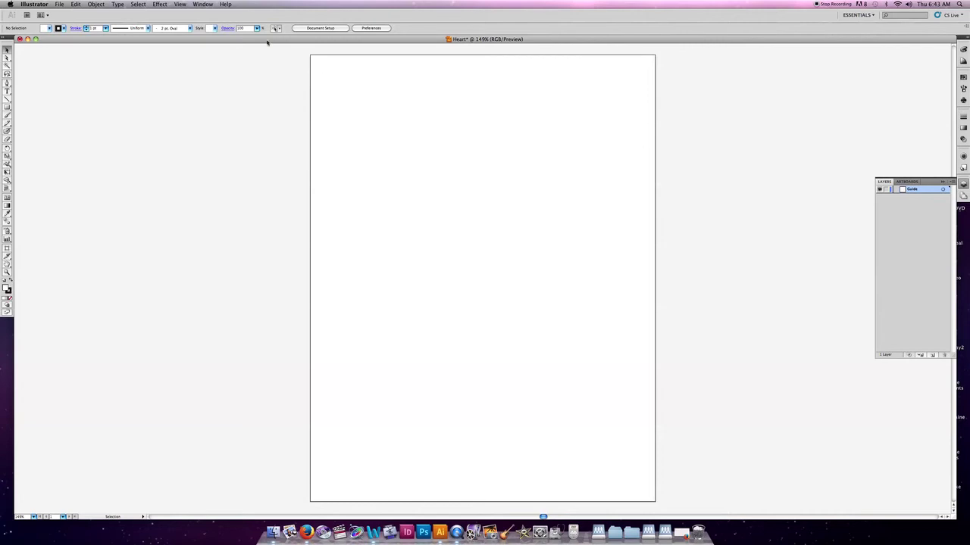
- Turn on the document rulers (Cmd+R) and return to the Selection tool
{"action": "left_click", "coordinate": [180, 4]}
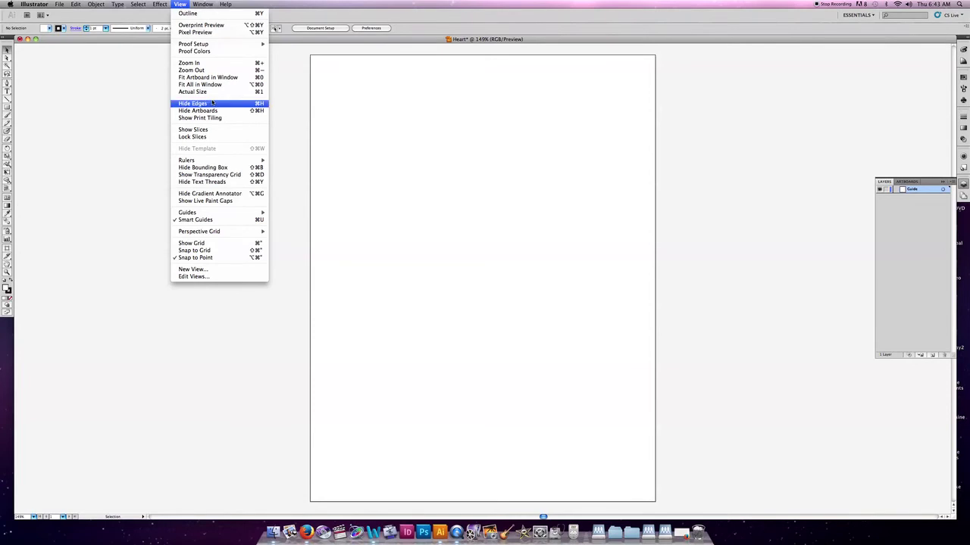
{"action": "mouse_move", "coordinate": [224, 161]}
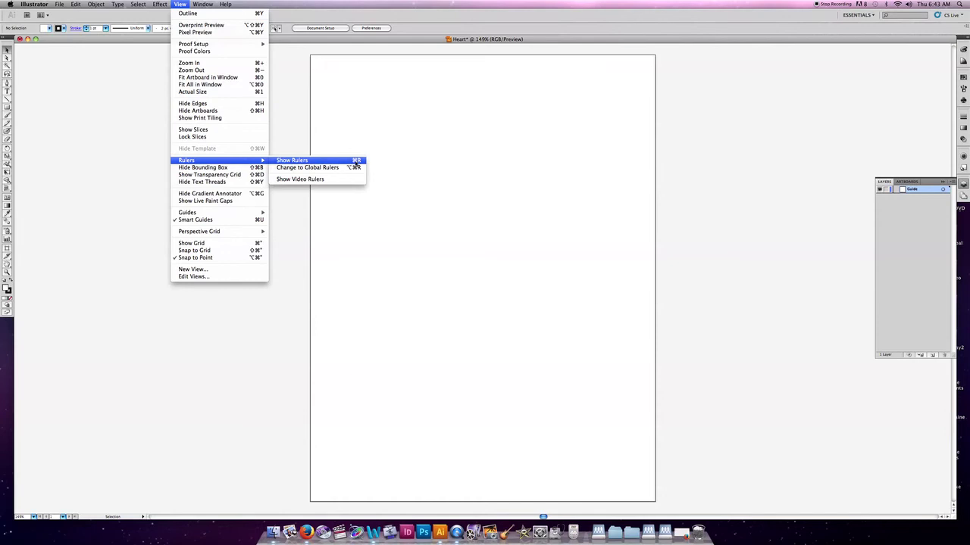
{"action": "left_click", "coordinate": [328, 162]}
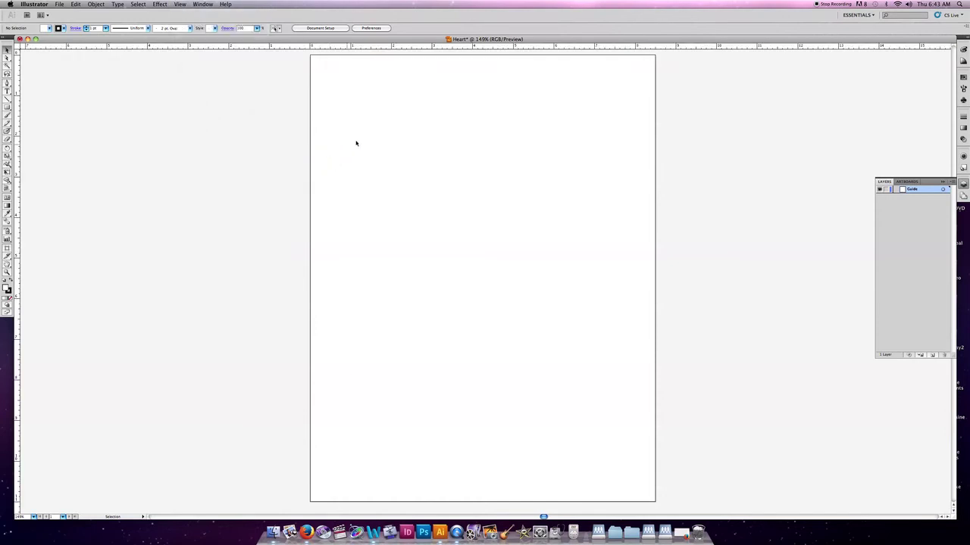
{"action": "key", "text": "a"}
{"action": "key", "text": "super+r"}
{"action": "key", "text": "v"}
- Place vertical guides at the page centre, left edge and right edge, and move the ruler origin onto the page
{"action": "left_click_drag", "start_coordinate": [17, 204], "coordinate": [483, 260]}
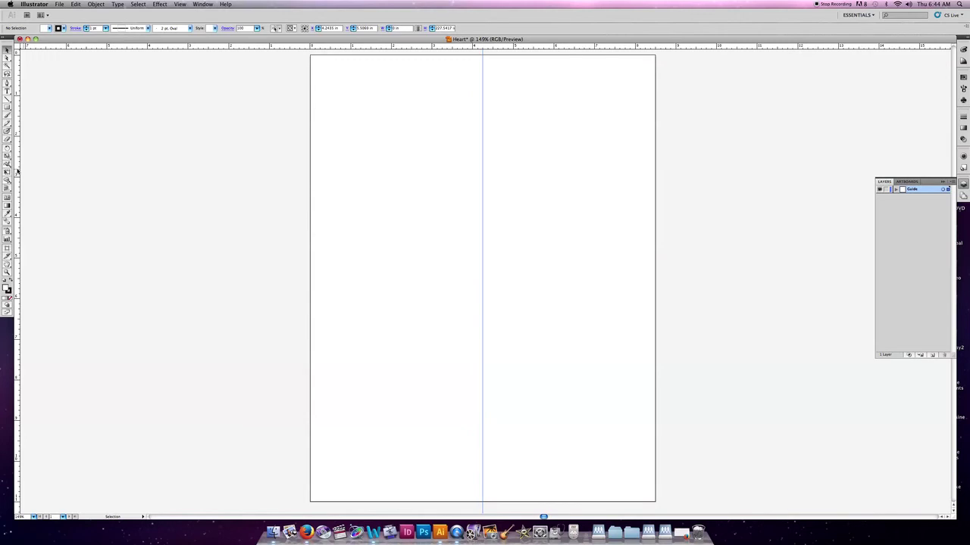
{"action": "left_click_drag", "start_coordinate": [16, 171], "coordinate": [400, 260]}
{"action": "key", "text": "super+z"}
{"action": "left_click_drag", "start_coordinate": [483, 269], "coordinate": [352, 267]}
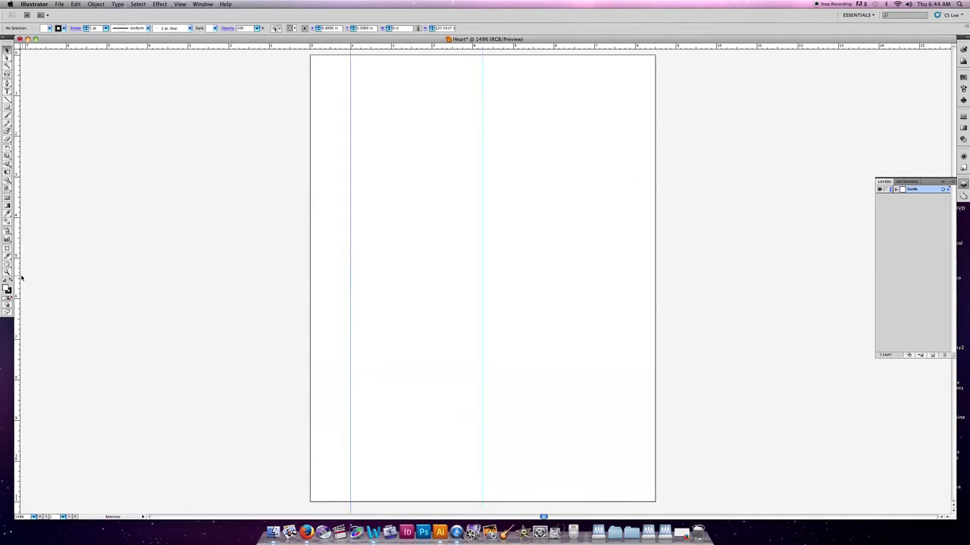
{"action": "left_click_drag", "start_coordinate": [17, 278], "coordinate": [614, 329]}
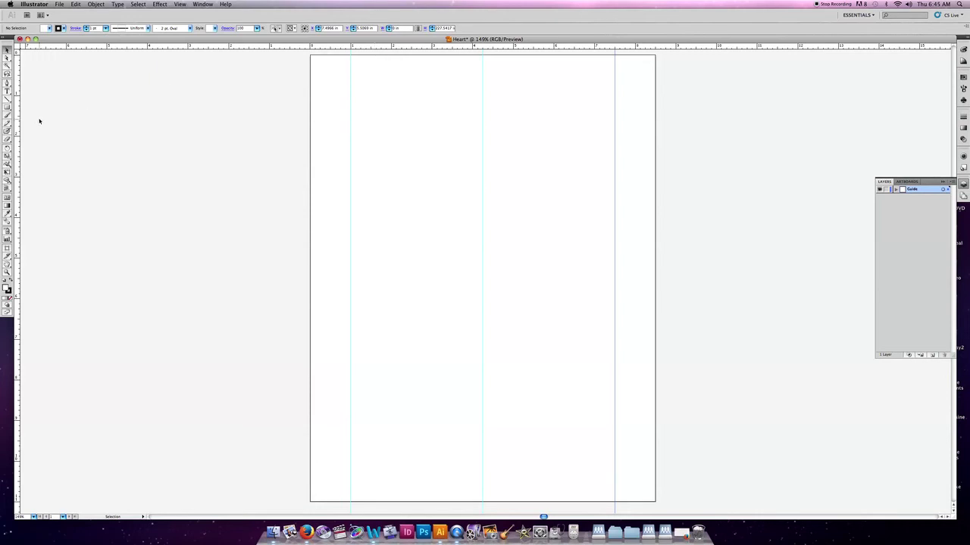
{"action": "left_click_drag", "start_coordinate": [18, 48], "coordinate": [352, 86]}
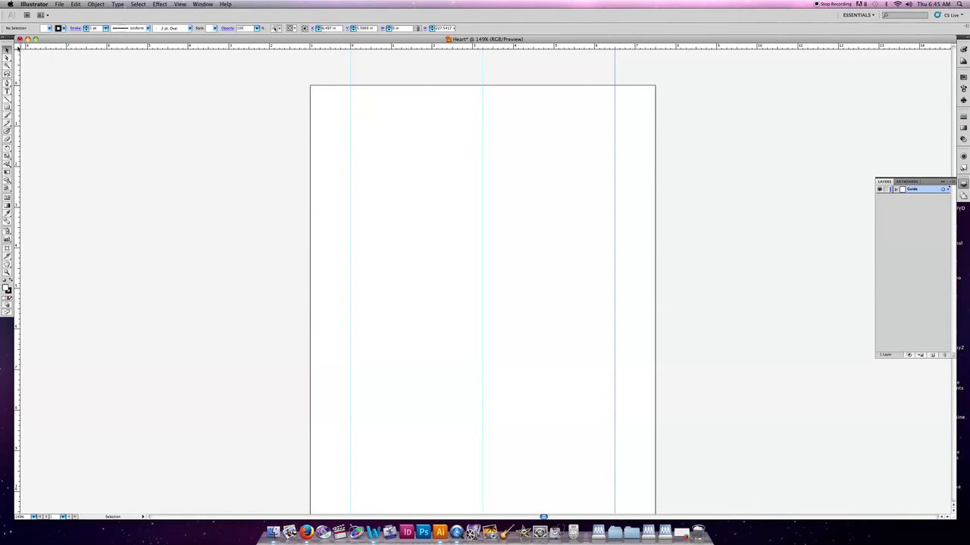
- Set the ruler origin to the page's top-left and add vertical guides between the centre and side guides
{"action": "left_click_drag", "start_coordinate": [15, 46], "coordinate": [351, 86]}
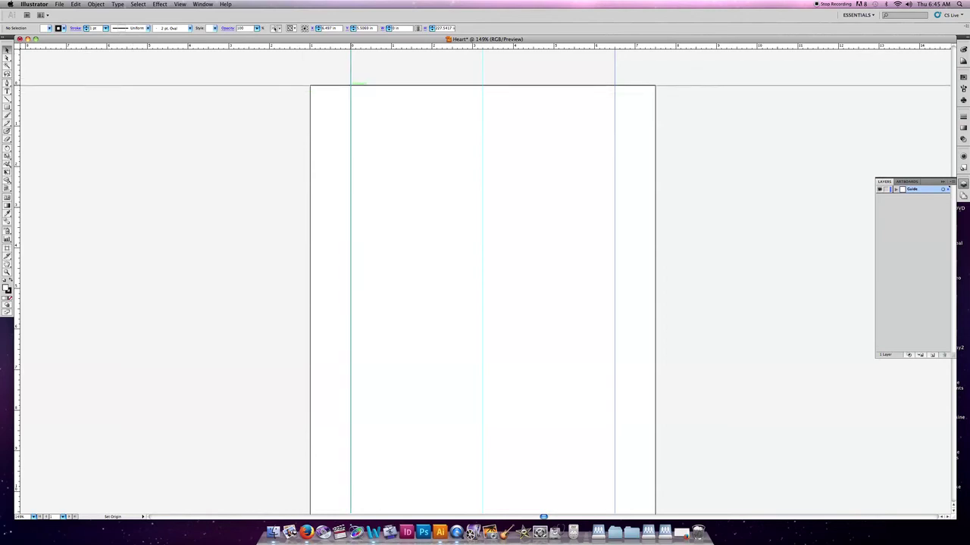
{"action": "left_click_drag", "start_coordinate": [351, 85], "coordinate": [352, 86]}
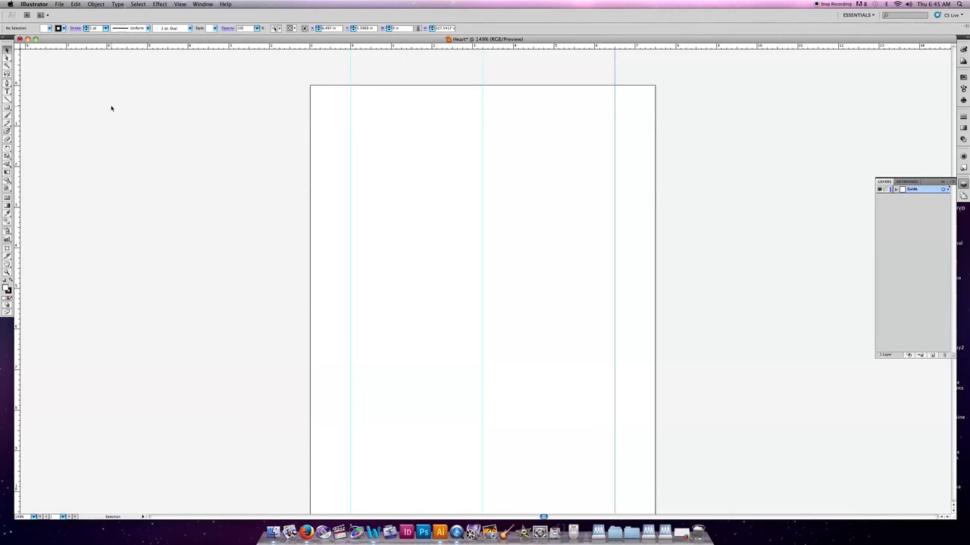
{"action": "left_click_drag", "start_coordinate": [18, 145], "coordinate": [417, 164]}
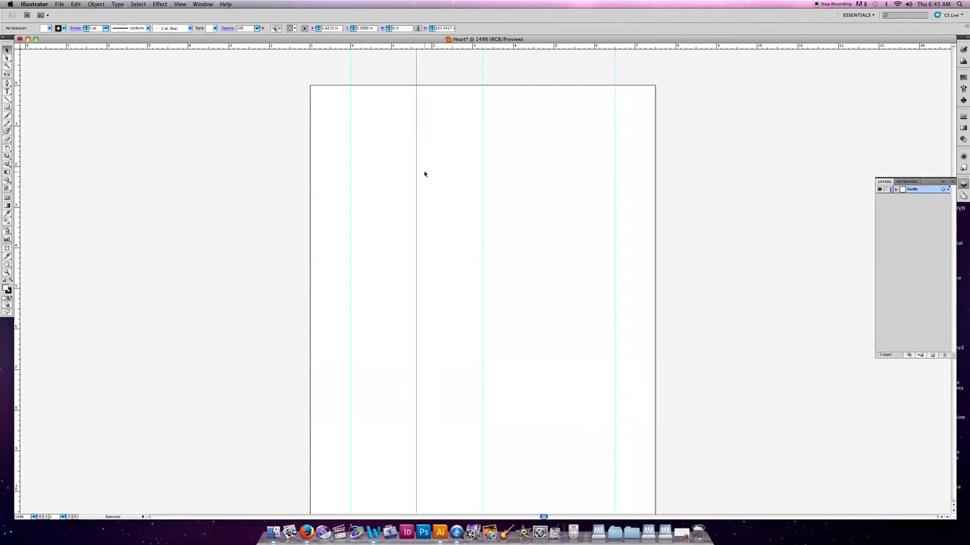
{"action": "scroll", "coordinate": [175, 50], "scroll_direction": "left", "scroll_amount": 1}
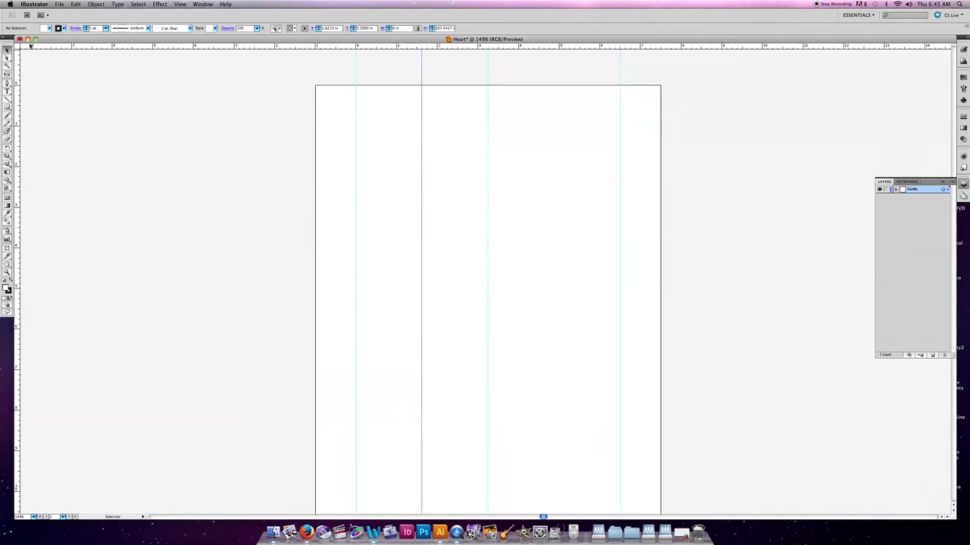
{"action": "left_click_drag", "start_coordinate": [17, 47], "coordinate": [488, 85]}
{"action": "left_click_drag", "start_coordinate": [17, 148], "coordinate": [554, 183]}
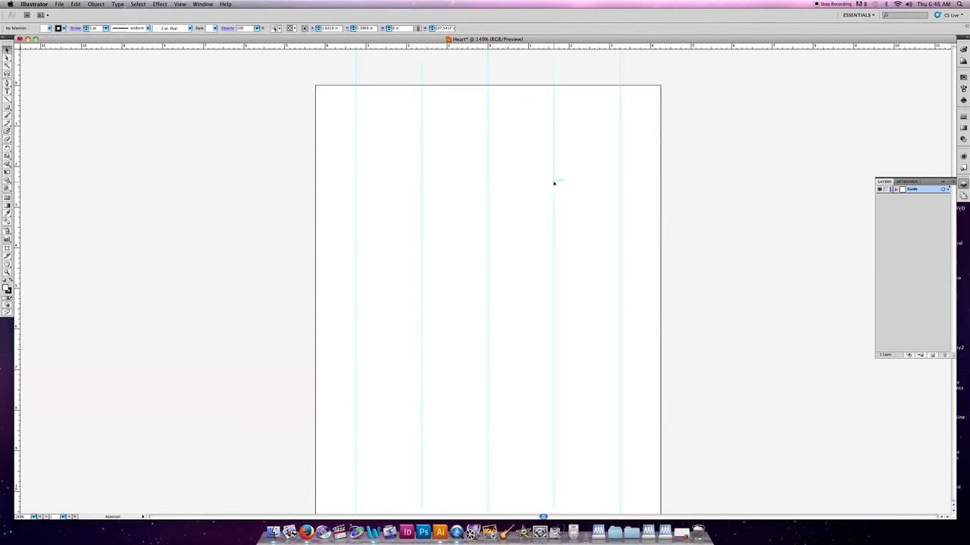
- Drag a horizontal guide down across the upper part of the artboard
{"action": "left_click", "coordinate": [554, 183]}
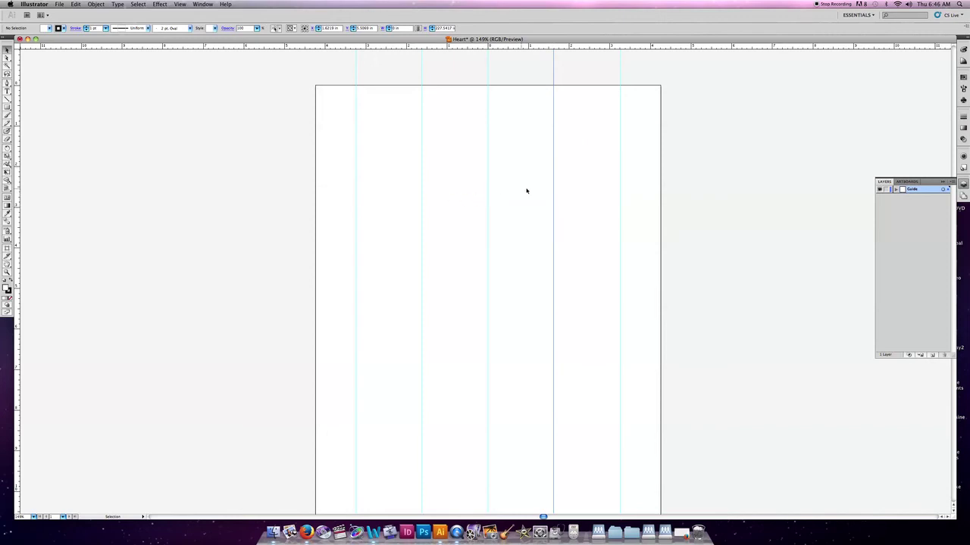
{"action": "left_click", "coordinate": [553, 230]}
{"action": "left_click", "coordinate": [895, 190]}
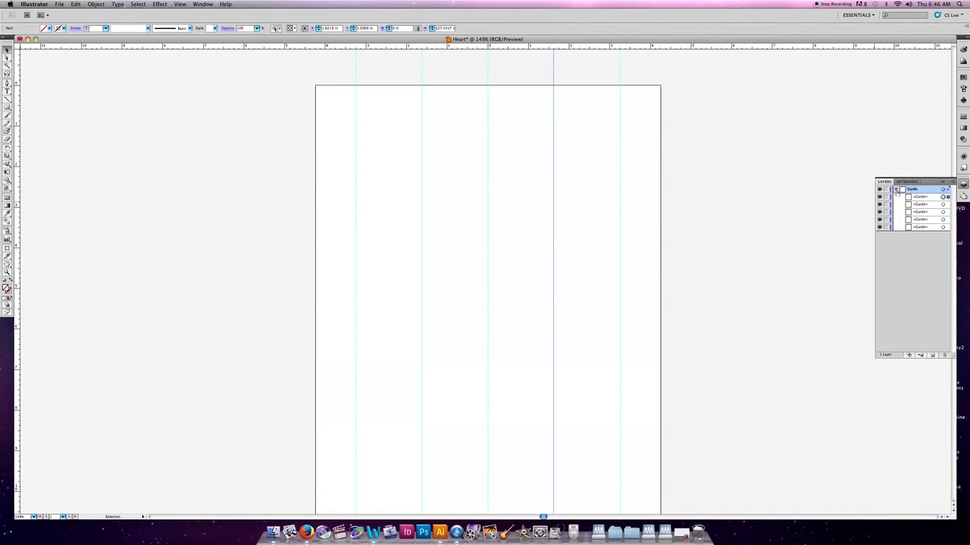
{"action": "left_click", "coordinate": [895, 190]}
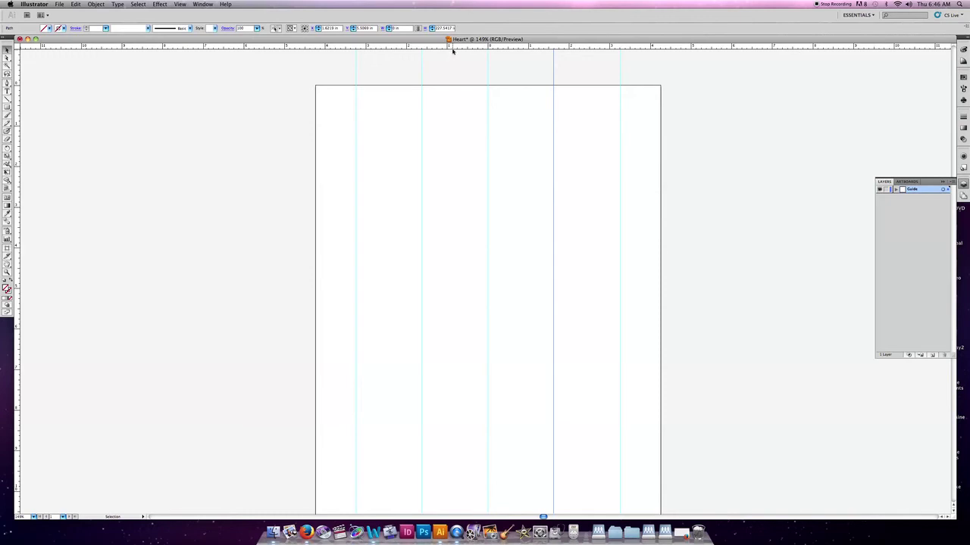
{"action": "left_click_drag", "start_coordinate": [452, 43], "coordinate": [452, 167]}
- Drag a second horizontal guide down to just above the artboard's bottom edge
{"action": "left_click", "coordinate": [452, 167]}
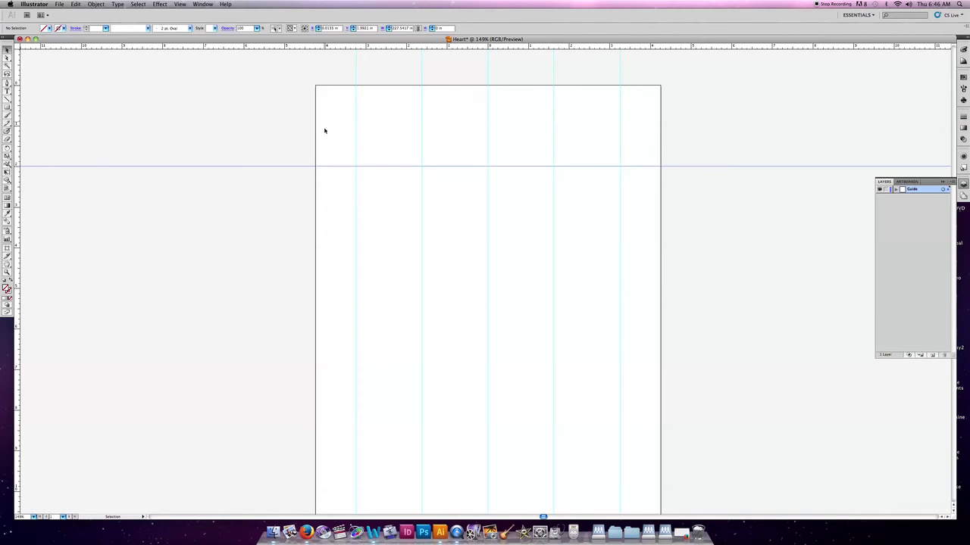
{"action": "scroll", "coordinate": [351, 83], "scroll_direction": "down", "scroll_amount": 3}
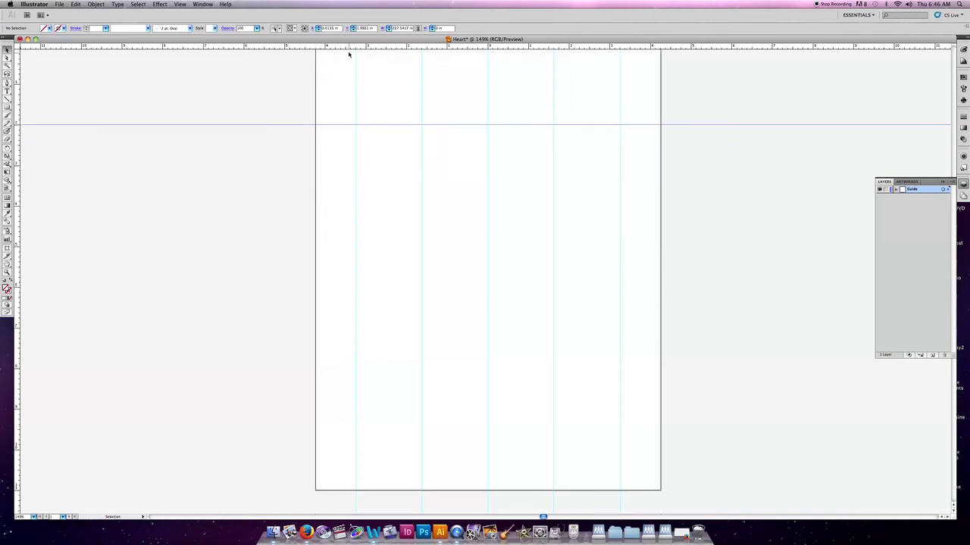
{"action": "left_click_drag", "start_coordinate": [350, 49], "coordinate": [357, 450]}
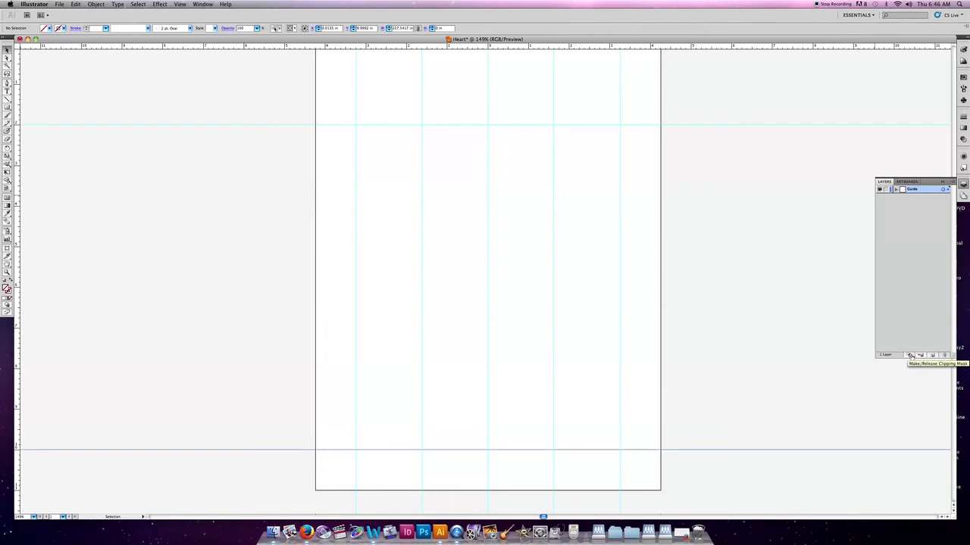
- Create a new layer above Guide and name it 'Heart'
{"action": "left_click", "coordinate": [933, 356]}
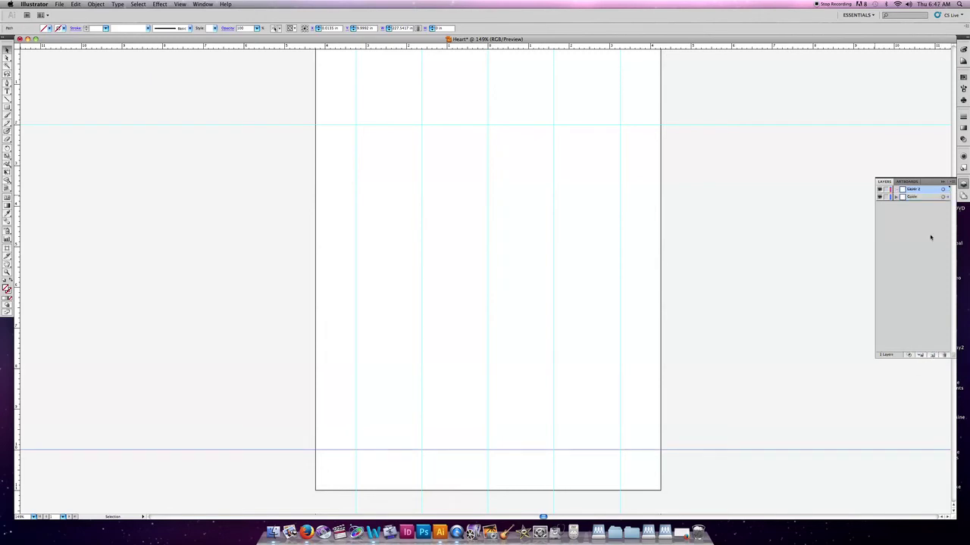
{"action": "double_click", "coordinate": [906, 191]}
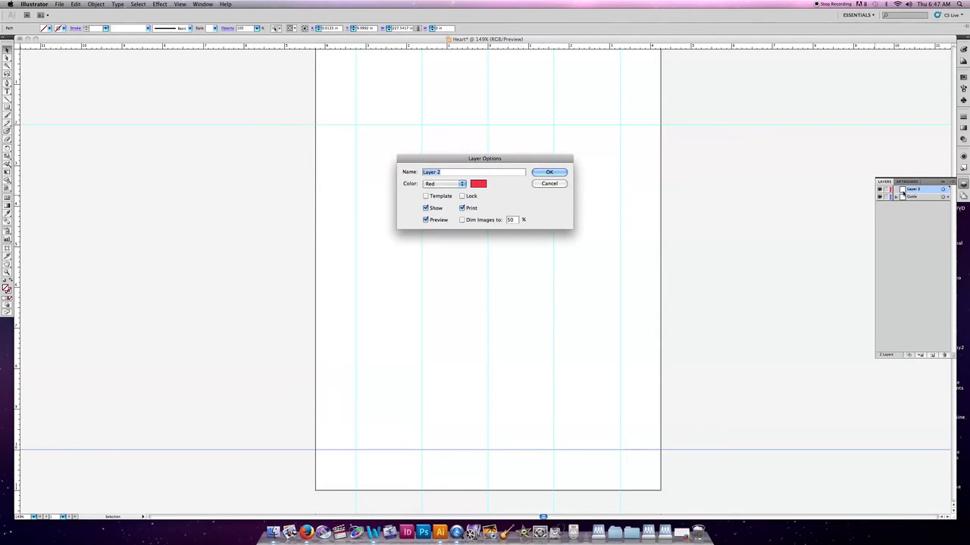
{"action": "type", "text": "Heart"}
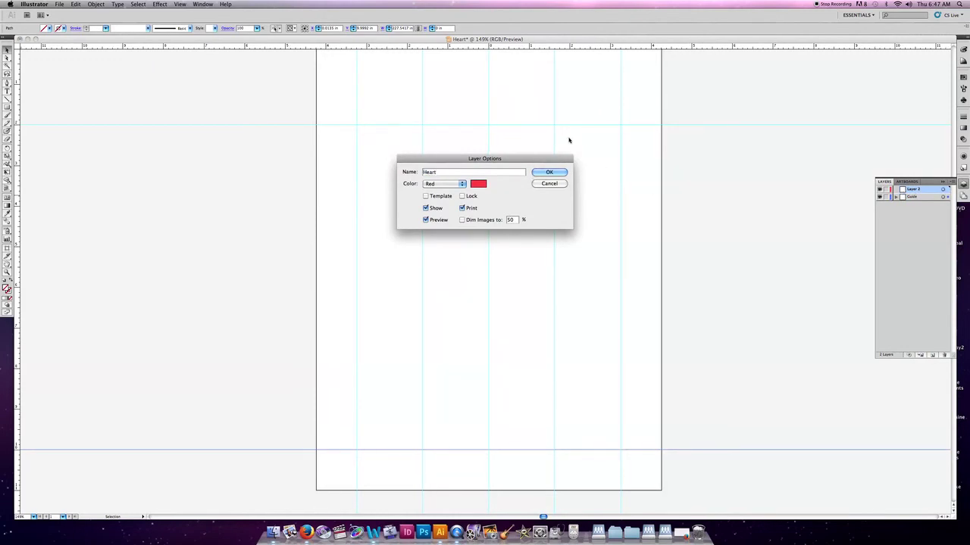
{"action": "left_click", "coordinate": [558, 172]}
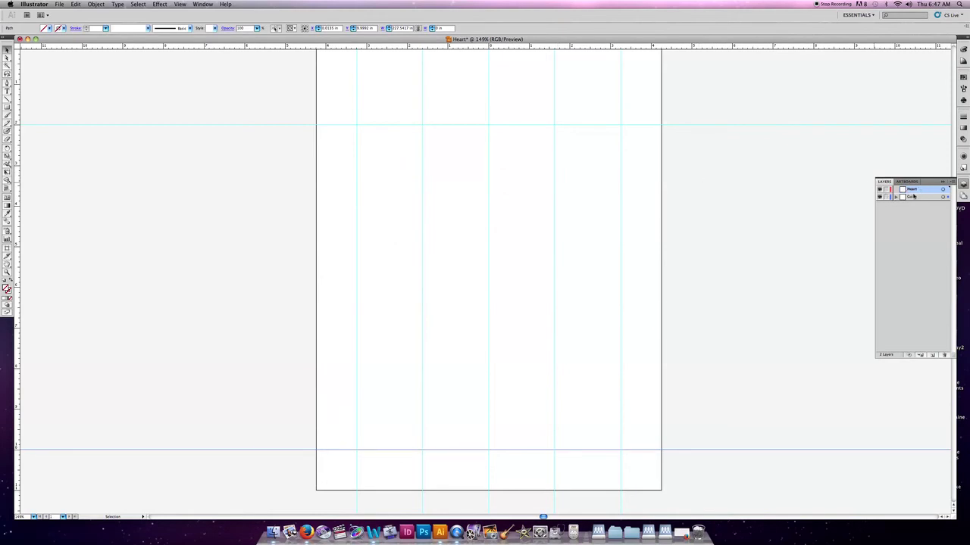
{"action": "double_click", "coordinate": [915, 198]}
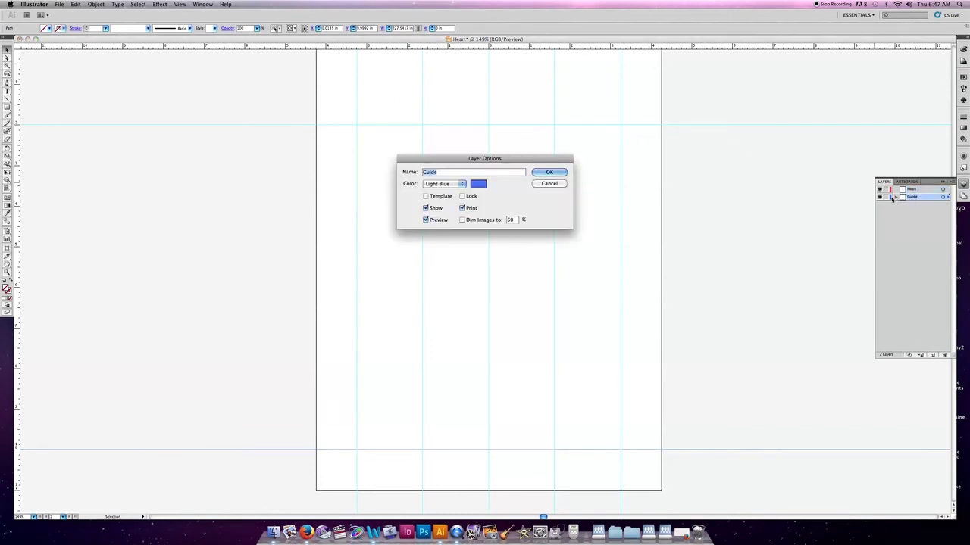
{"action": "left_click", "coordinate": [551, 184]}
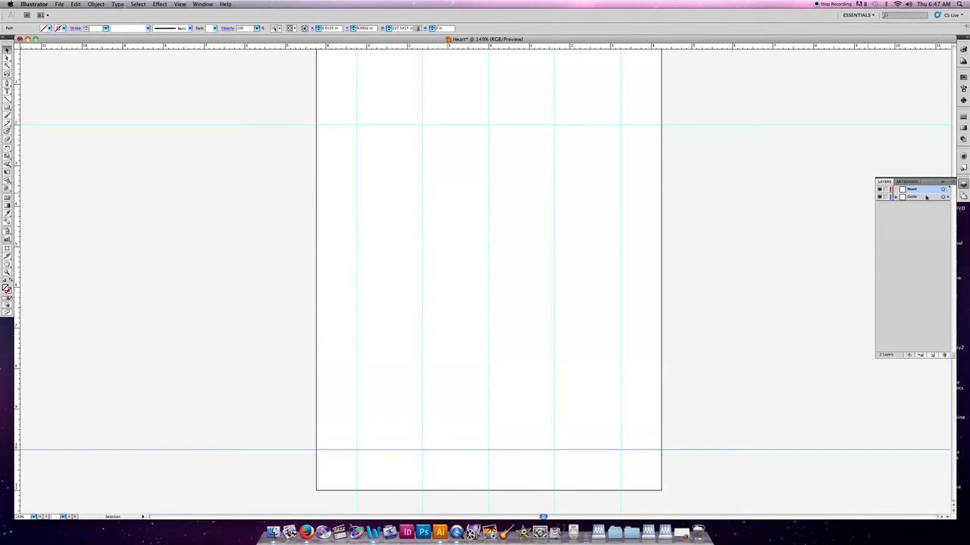
{"action": "left_click_drag", "start_coordinate": [622, 154], "coordinate": [729, 164]}
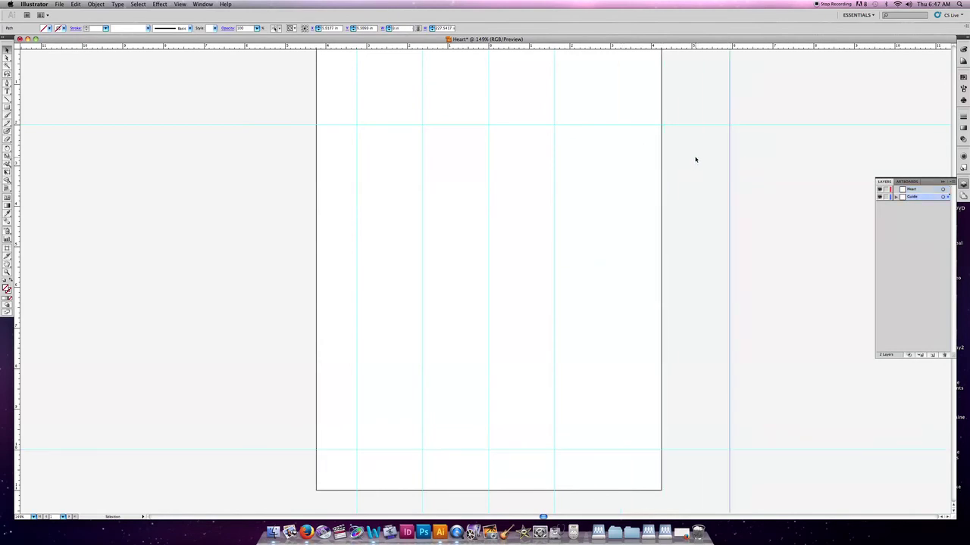
{"action": "key", "text": "super+z"}
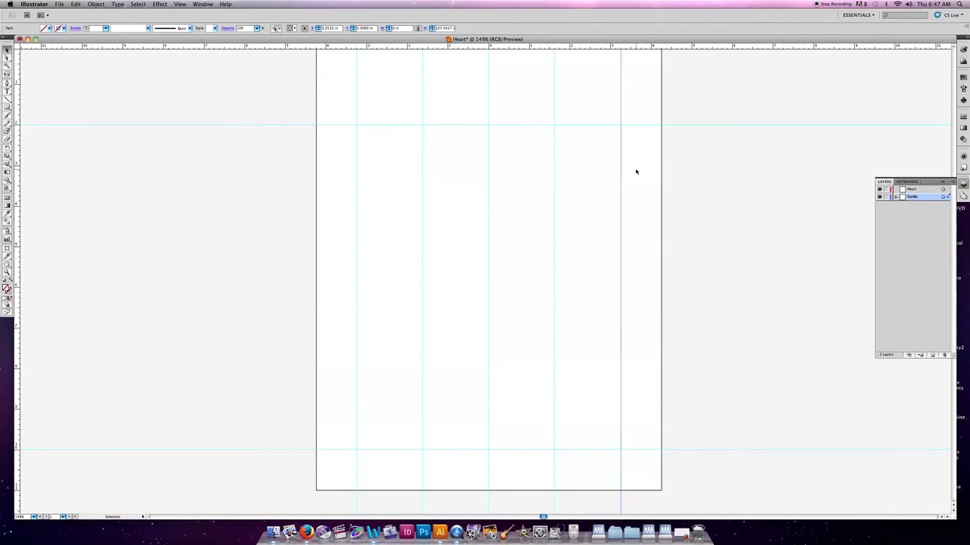
- Lock the Guide layer, briefly hiding and re-showing its guides
{"action": "left_click", "coordinate": [886, 197]}
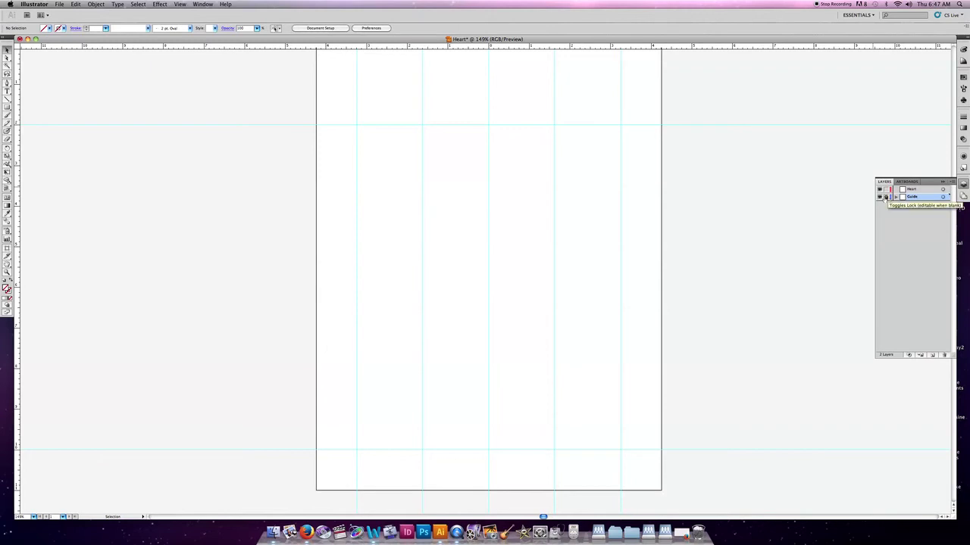
{"action": "left_click", "coordinate": [879, 197]}
{"action": "left_click", "coordinate": [879, 197]}
{"action": "left_click", "coordinate": [886, 197]}
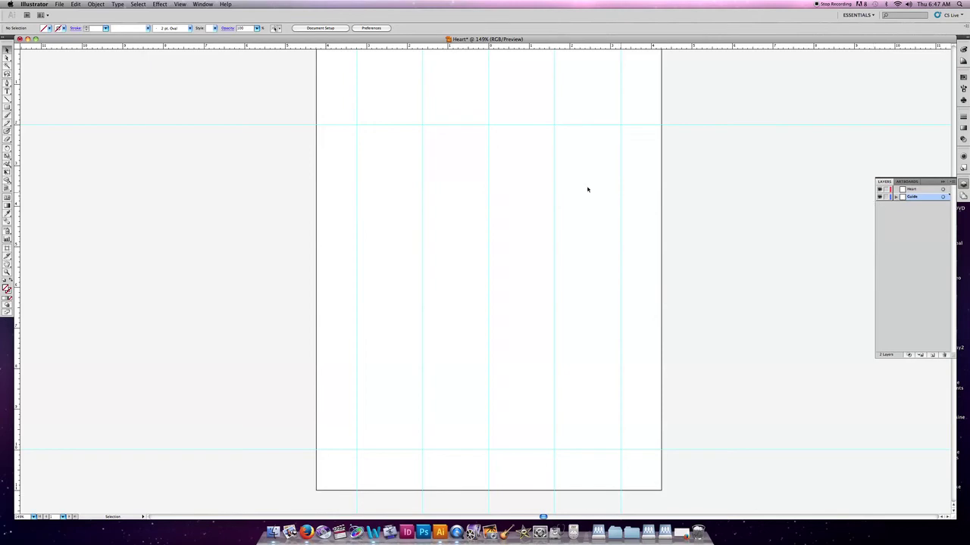
- Lock the guides via View > Guides > Lock Guides and lock the Guide layer
{"action": "left_click", "coordinate": [179, 4]}
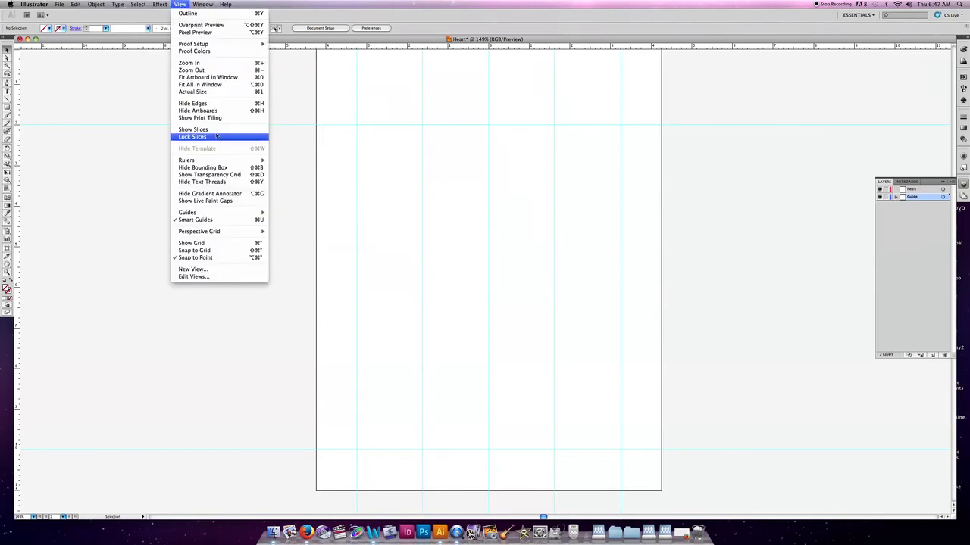
{"action": "mouse_move", "coordinate": [236, 211]}
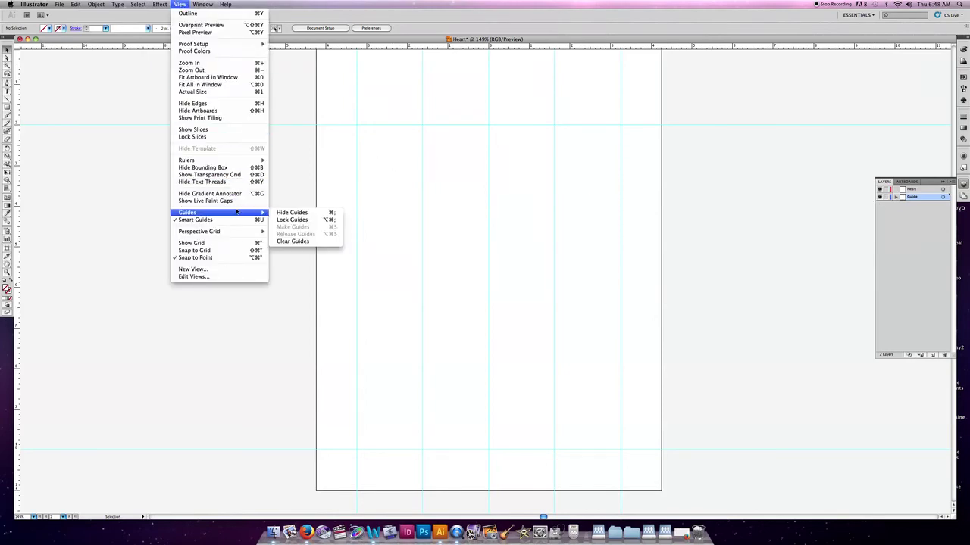
{"action": "left_click", "coordinate": [297, 220]}
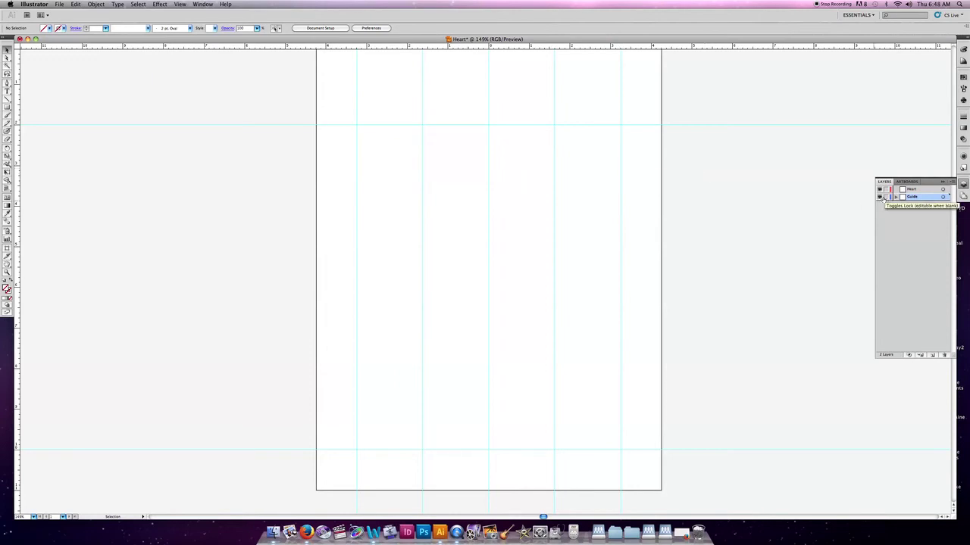
{"action": "left_click", "coordinate": [184, 5]}
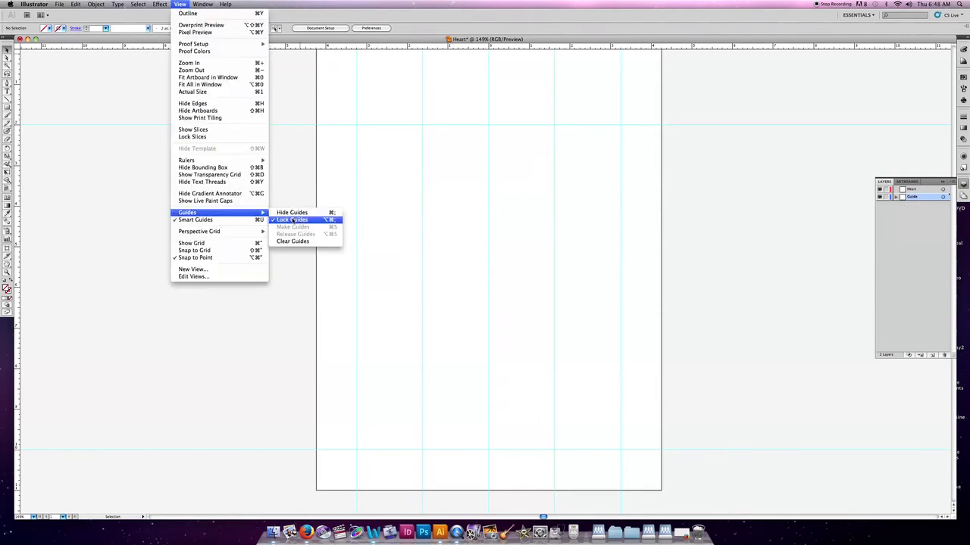
{"action": "left_click", "coordinate": [292, 219]}
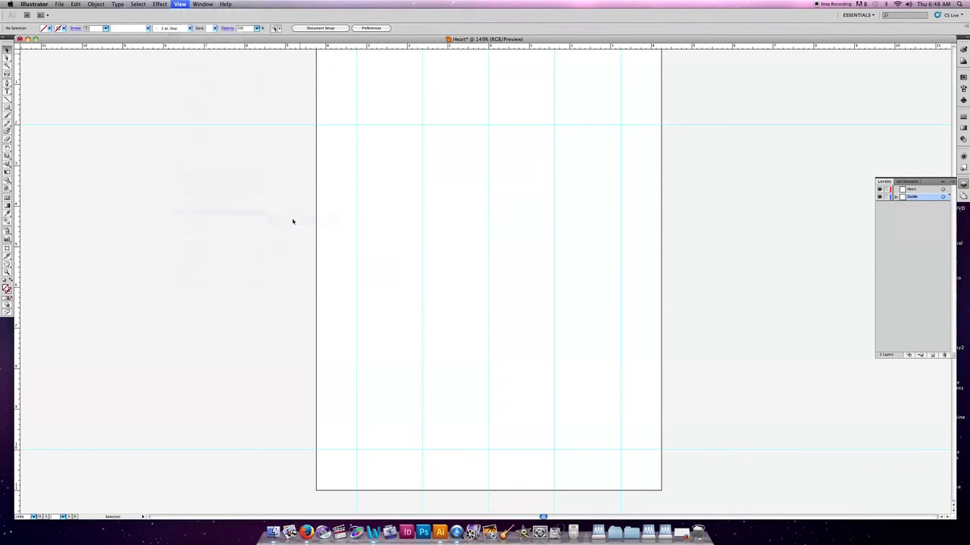
{"action": "left_click", "coordinate": [886, 197]}
- With Heart active, add a horizontal guide below the top guide, relock the Guide layer, and choose the Arc Tool
{"action": "left_click", "coordinate": [909, 189]}
{"action": "left_click", "coordinate": [885, 197]}
{"action": "left_click_drag", "start_coordinate": [468, 47], "coordinate": [478, 165]}
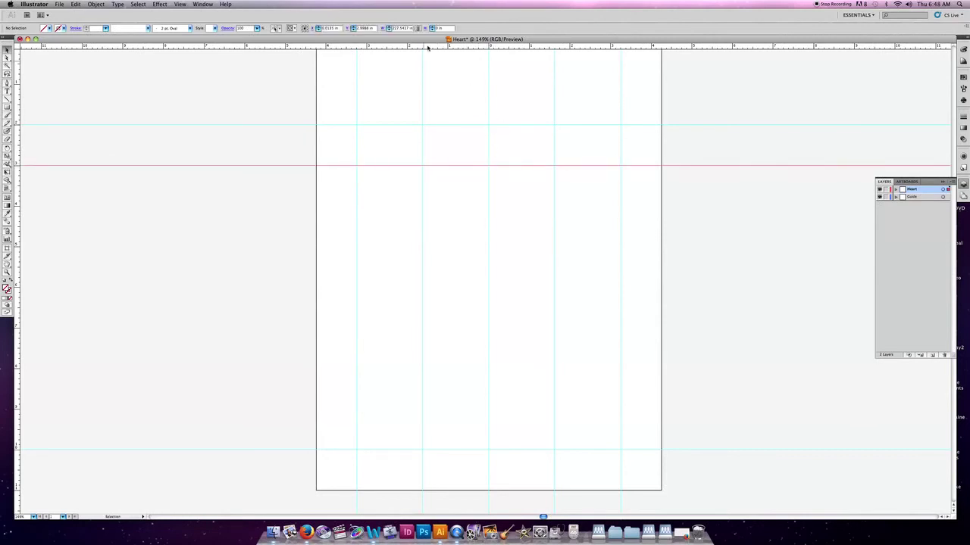
{"action": "left_click", "coordinate": [885, 197]}
{"action": "scroll", "coordinate": [137, 127], "scroll_direction": "left", "scroll_amount": 1}
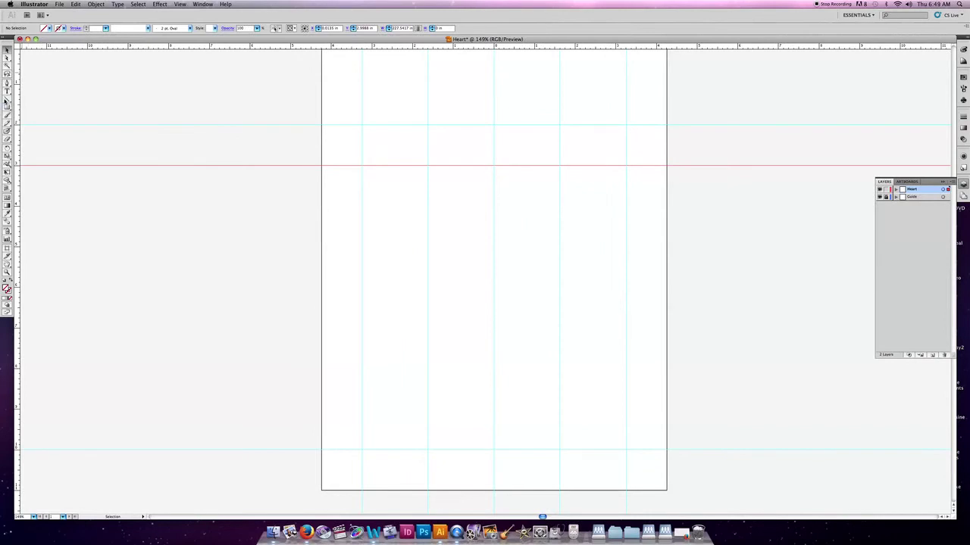
{"action": "left_click_drag", "start_coordinate": [8, 100], "coordinate": [43, 111]}
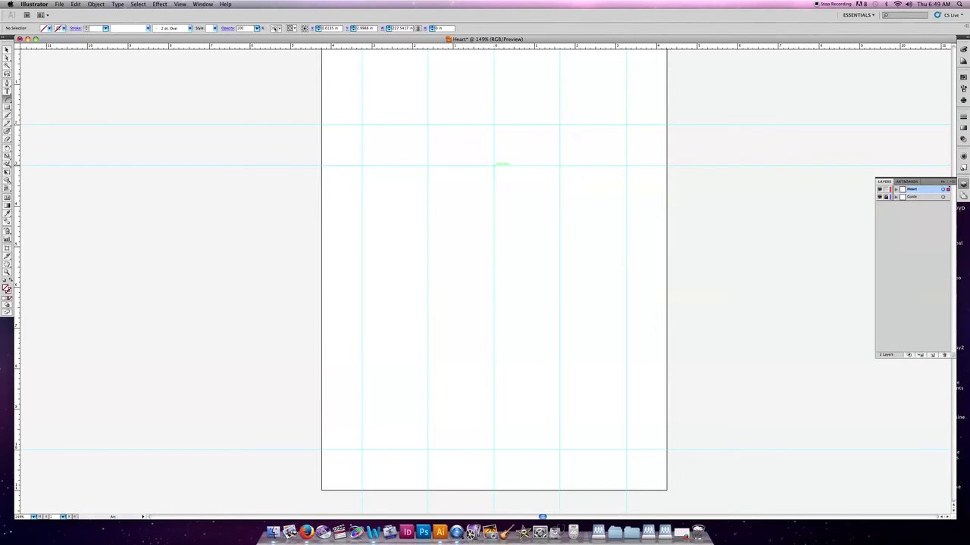
- Draw a flipped quarter-circle arc from the centre line up to the top guide, checking it with undo/redo
{"action": "left_click_drag", "start_coordinate": [495, 163], "coordinate": [432, 124]}
{"action": "key", "text": "x"}
{"action": "key", "text": "x"}
{"action": "key", "text": "x"}
{"action": "key", "text": "x"}
{"action": "key", "text": "x"}
{"action": "key", "text": "x"}
{"action": "key", "text": "x"}
{"action": "key", "text": "x"}
{"action": "key", "text": "x"}
{"action": "key", "text": "x"}
{"action": "key", "text": "x"}
{"action": "key", "text": "x"}
{"action": "key", "text": "x"}
{"action": "key", "text": "x"}
{"action": "left_click_drag", "start_coordinate": [493, 163], "coordinate": [494, 163]}
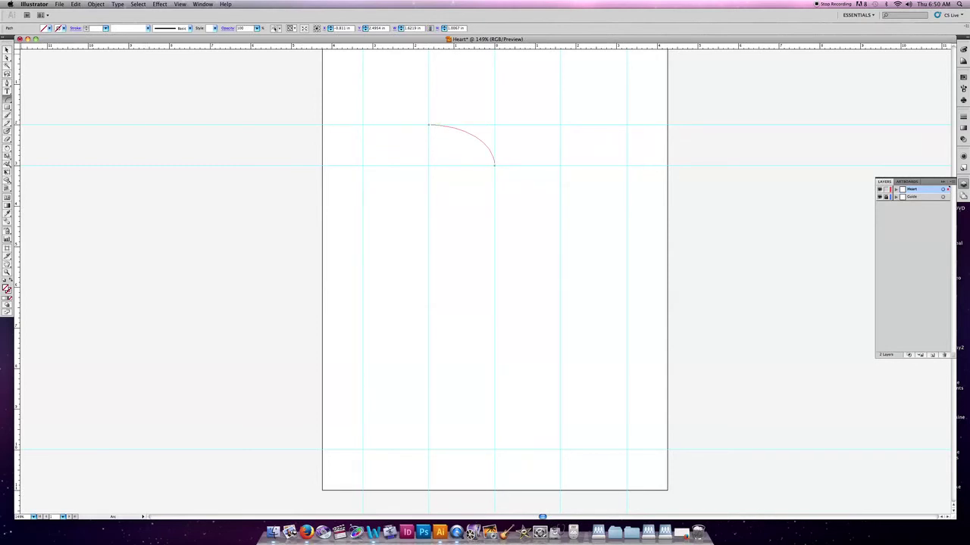
{"action": "left_click", "coordinate": [6, 51]}
{"action": "key", "text": "Delete"}
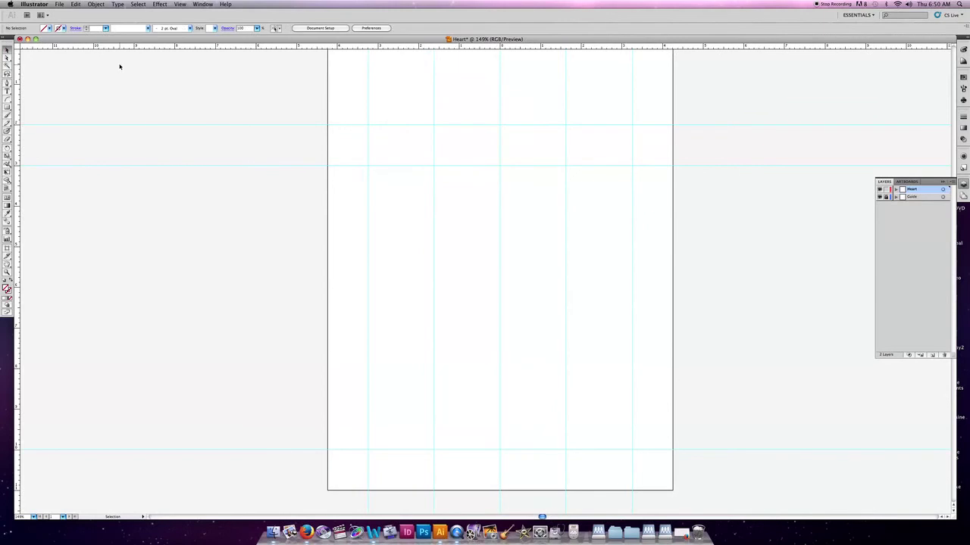
{"action": "key", "text": "super+z"}
{"action": "key", "text": "super+shift+z"}
{"action": "key", "text": "super+z"}
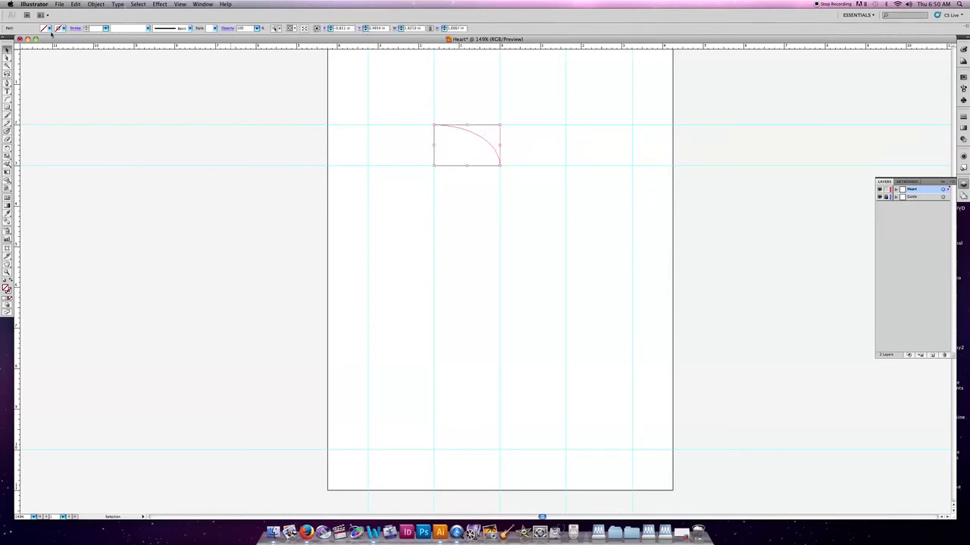
- Set the arc's stroke colour to black
{"action": "left_click", "coordinate": [50, 29]}
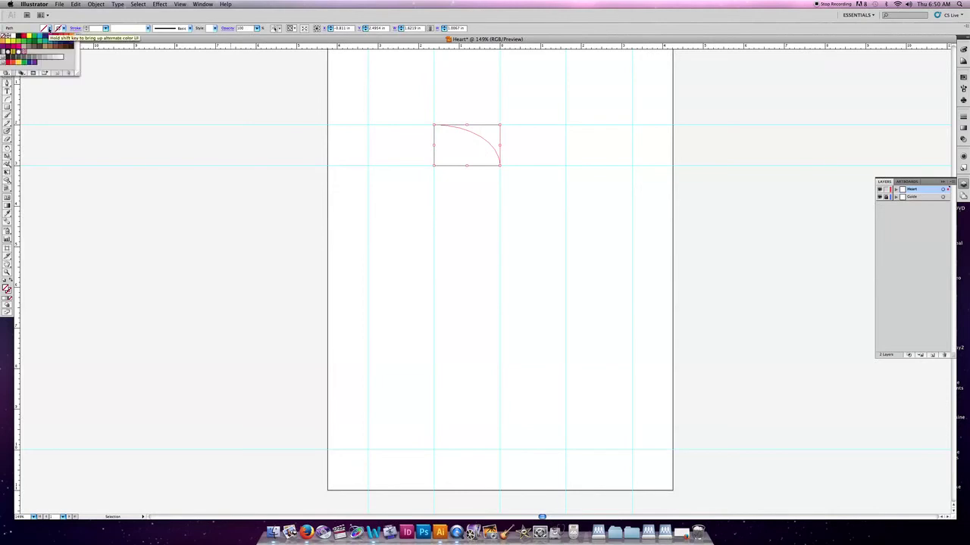
{"action": "left_click", "coordinate": [65, 28]}
{"action": "left_click", "coordinate": [64, 28]}
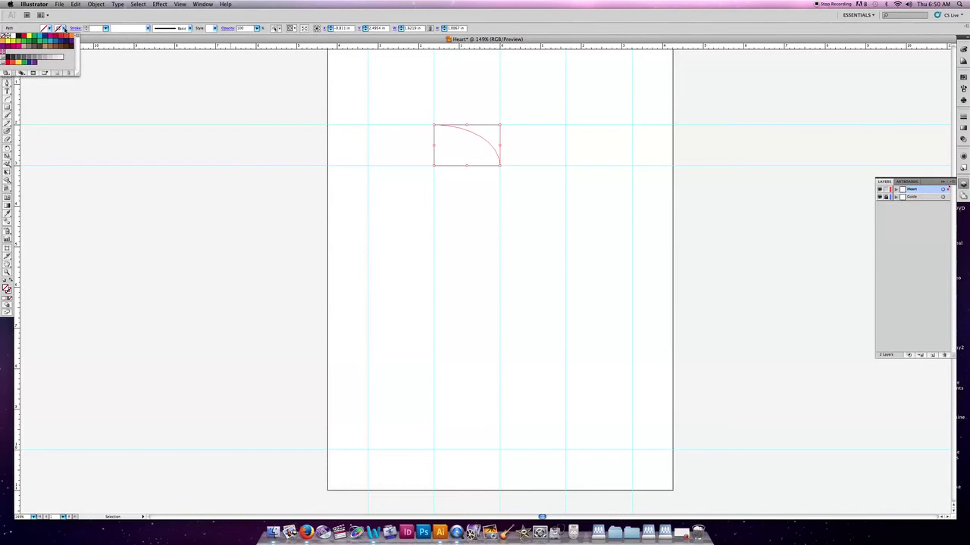
{"action": "left_click", "coordinate": [64, 29]}
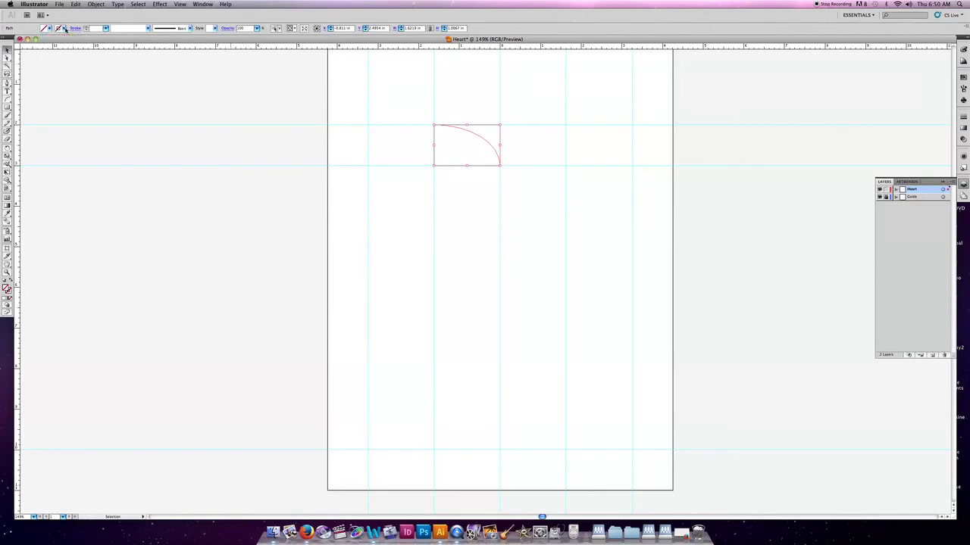
{"action": "left_click", "coordinate": [105, 28]}
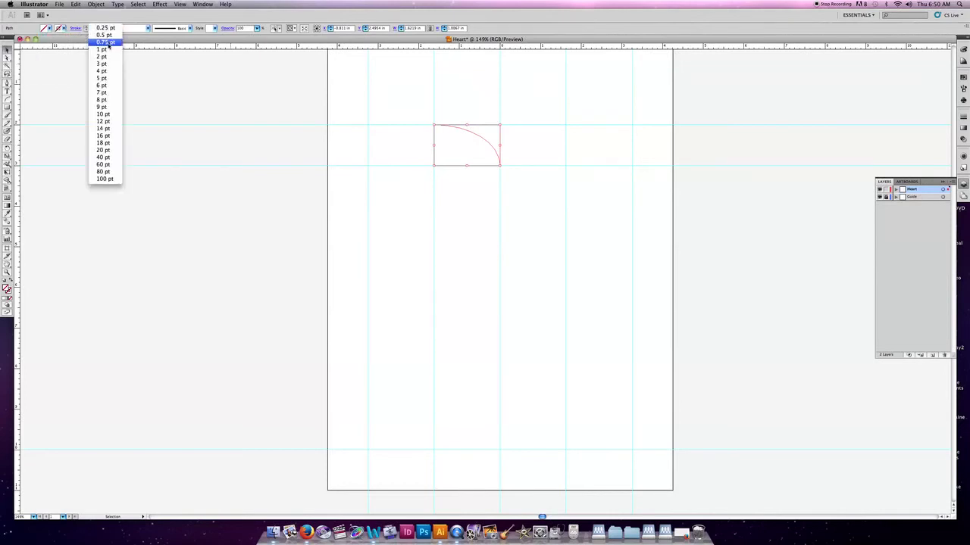
{"action": "left_click", "coordinate": [73, 27]}
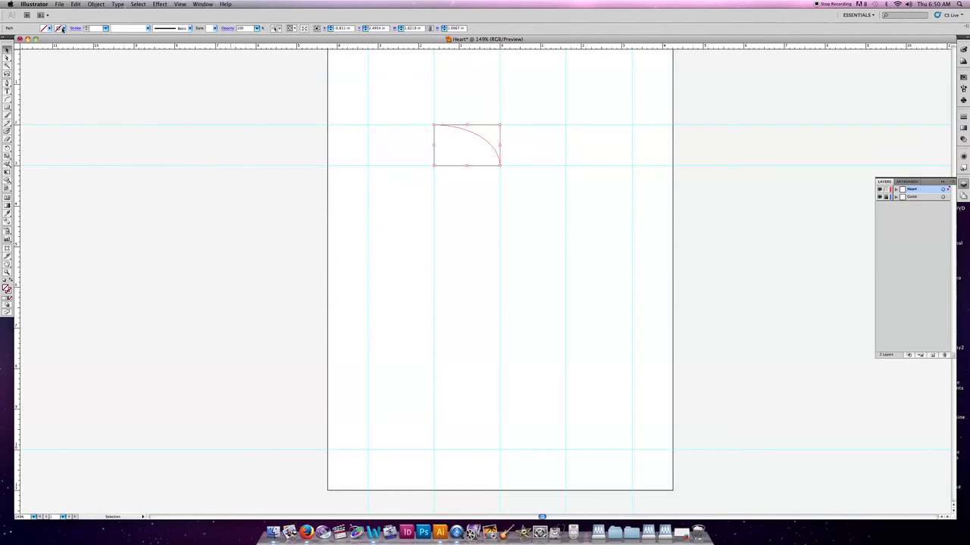
{"action": "left_click", "coordinate": [64, 29]}
{"action": "left_click", "coordinate": [20, 37]}
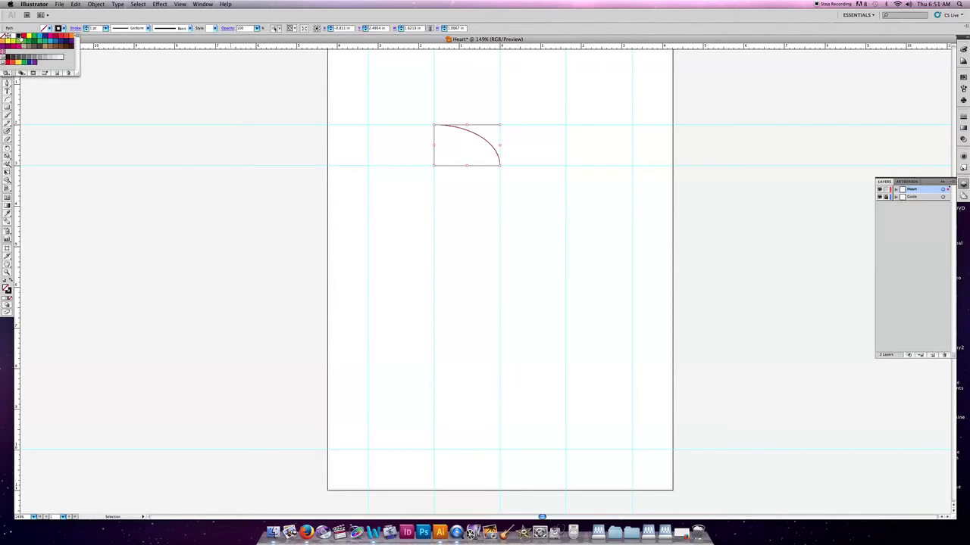
- Set the arc's stroke weight to 10 pt and deselect it
{"action": "left_click", "coordinate": [102, 28]}
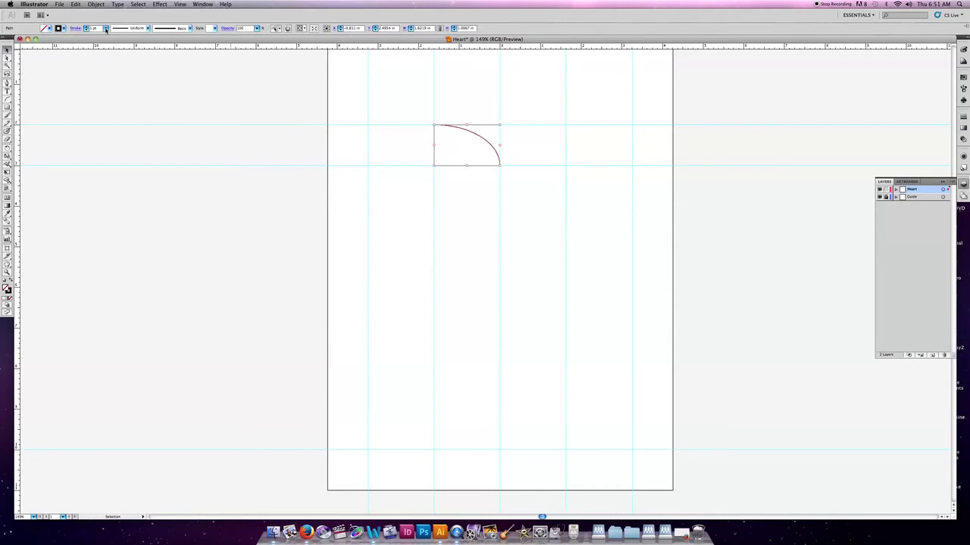
{"action": "left_click", "coordinate": [106, 28]}
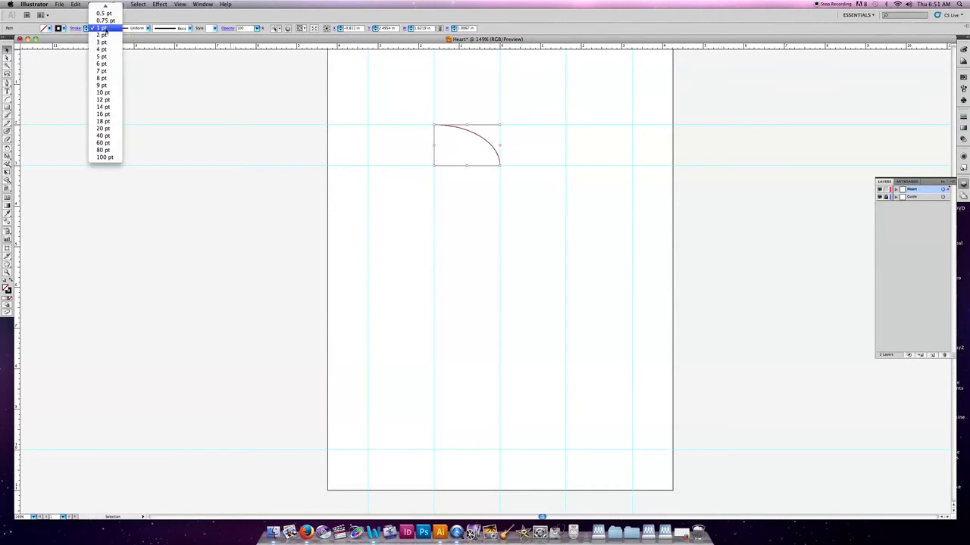
{"action": "left_click", "coordinate": [108, 93]}
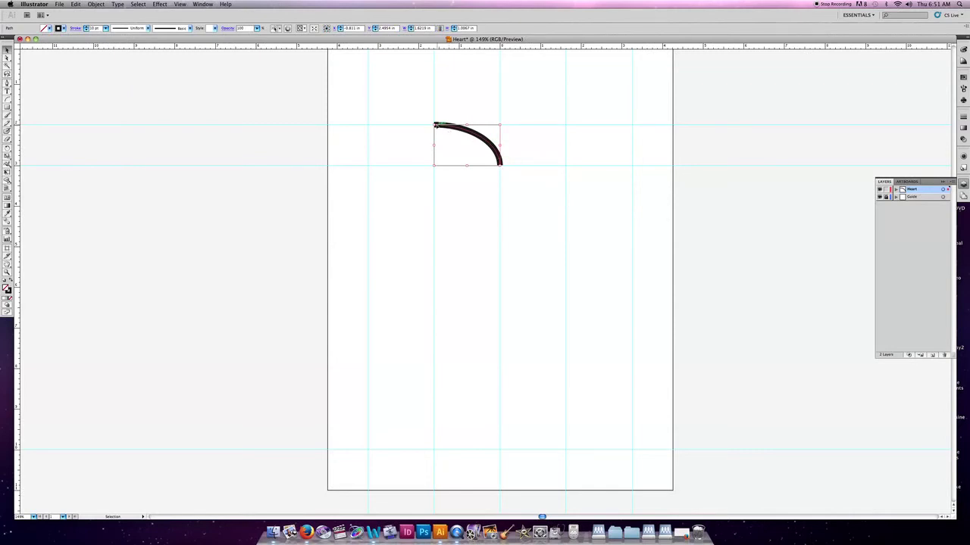
{"action": "left_click", "coordinate": [420, 143]}
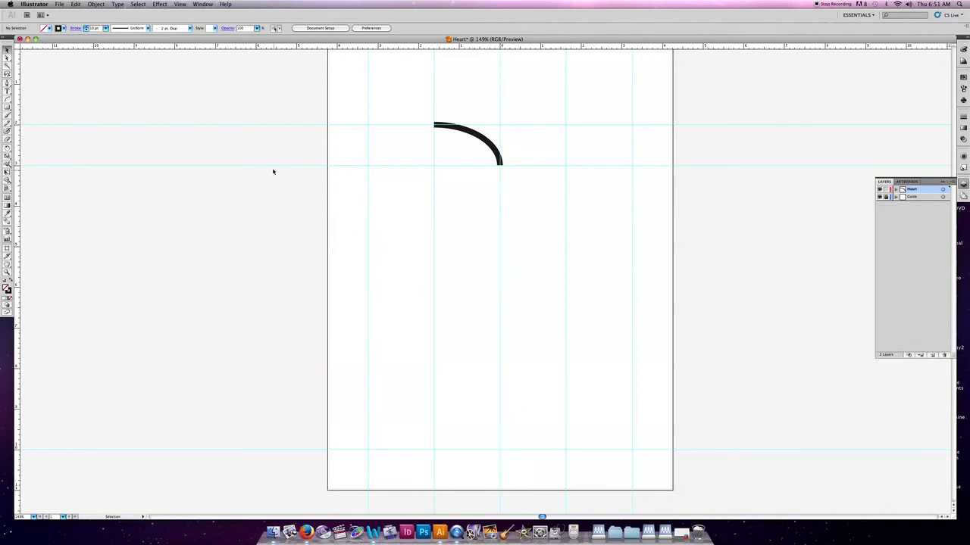
{"action": "scroll", "coordinate": [272, 171], "scroll_direction": "left", "scroll_amount": 1}
- Draw a second arc from the first arc's left endpoint curving down and to the left
{"action": "left_click", "coordinate": [8, 99]}
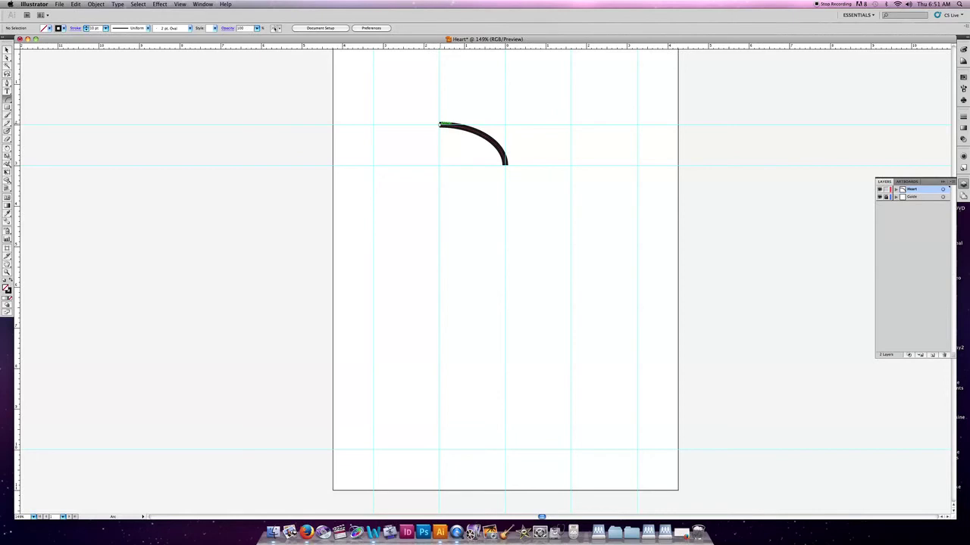
{"action": "left_click_drag", "start_coordinate": [440, 123], "coordinate": [377, 166]}
{"action": "left_click_drag", "start_coordinate": [377, 166], "coordinate": [374, 165]}
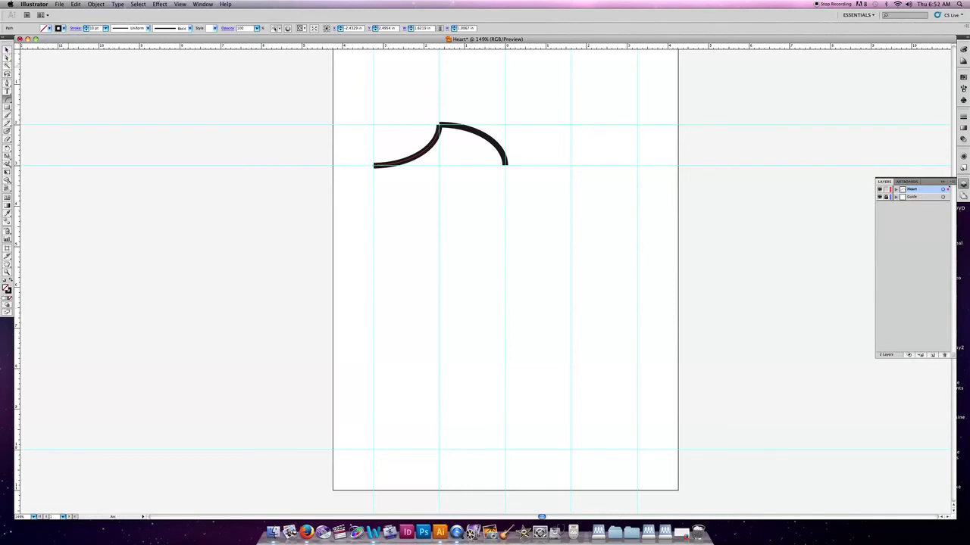
- Reshape the left arc's segment and handles with Direct Selection into a smooth rounded curve
{"action": "key", "text": "v"}
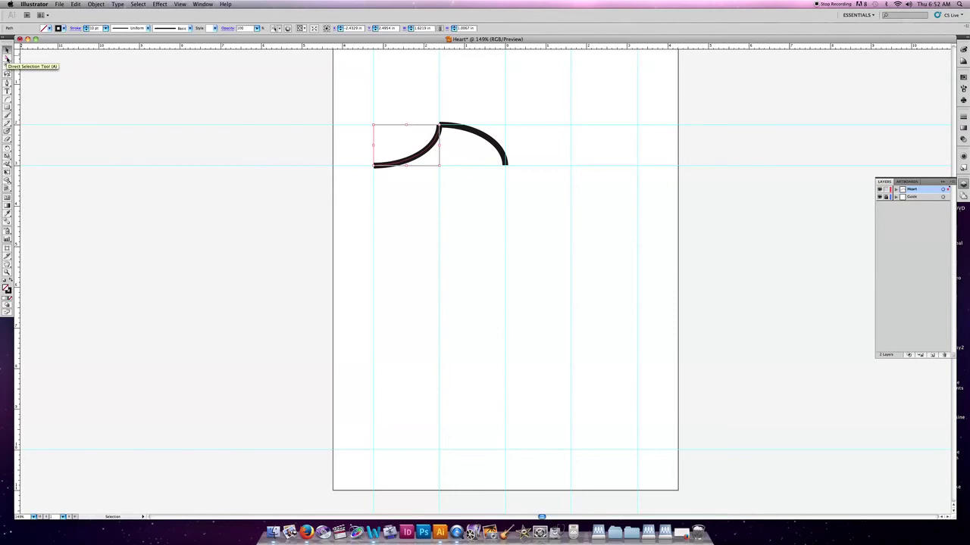
{"action": "left_click", "coordinate": [8, 59]}
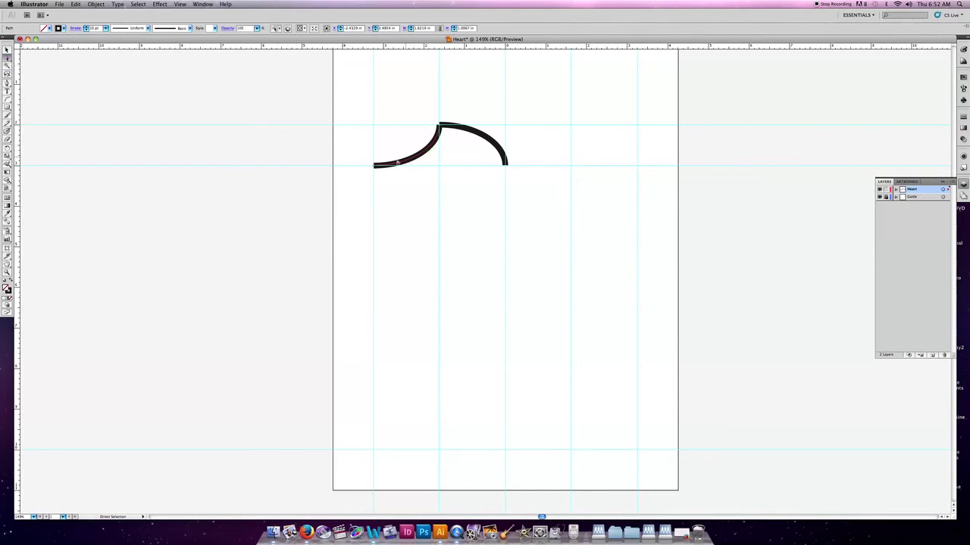
{"action": "left_click", "coordinate": [379, 166]}
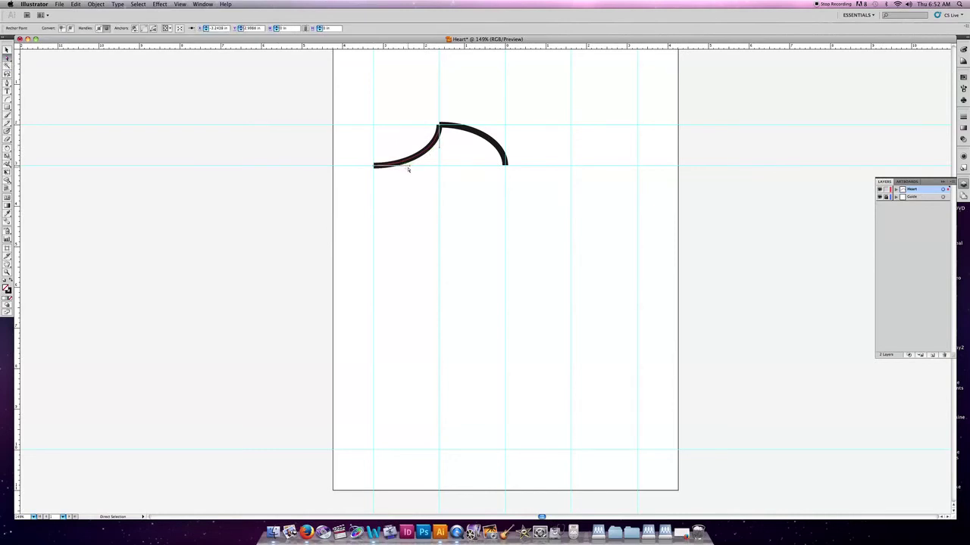
{"action": "left_click_drag", "start_coordinate": [409, 169], "coordinate": [380, 141]}
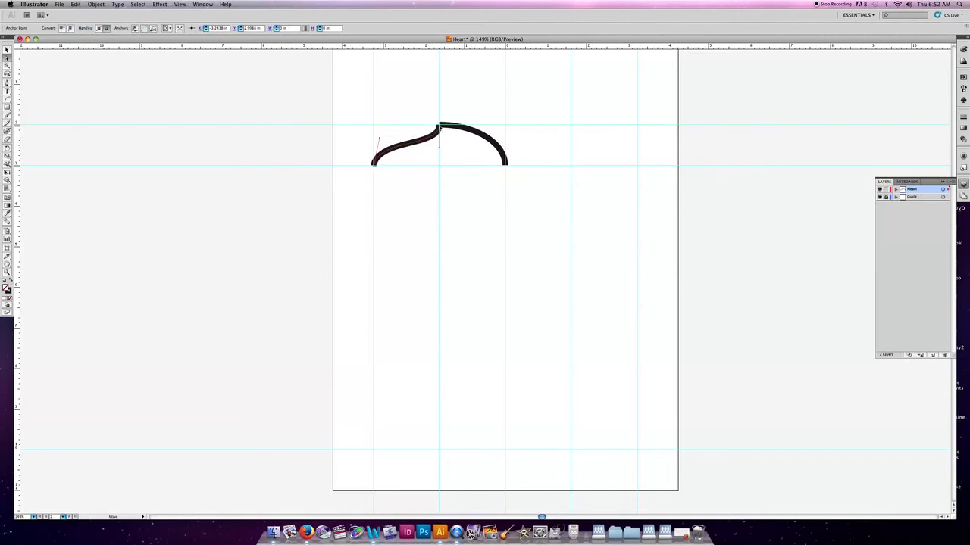
{"action": "left_click", "coordinate": [458, 137]}
{"action": "left_click", "coordinate": [440, 128]}
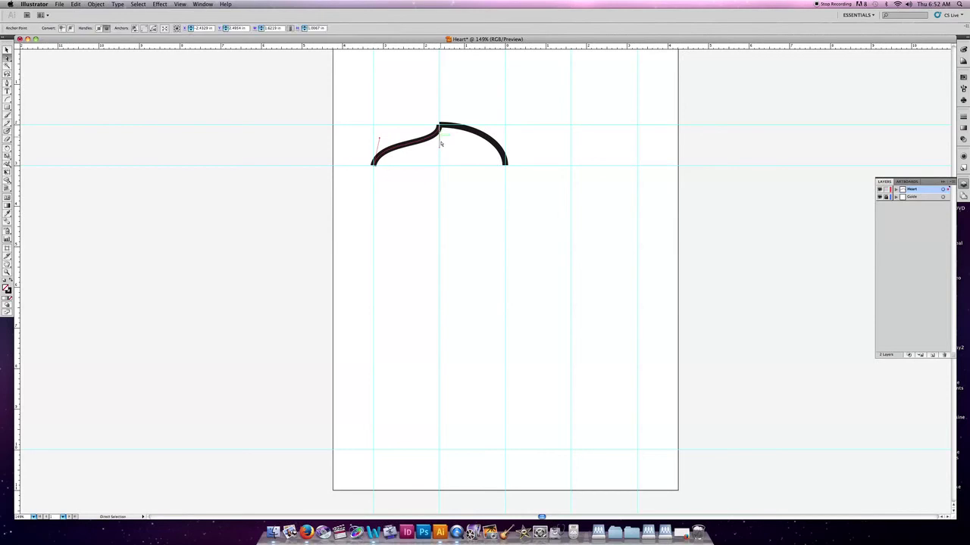
{"action": "left_click_drag", "start_coordinate": [431, 142], "coordinate": [406, 126]}
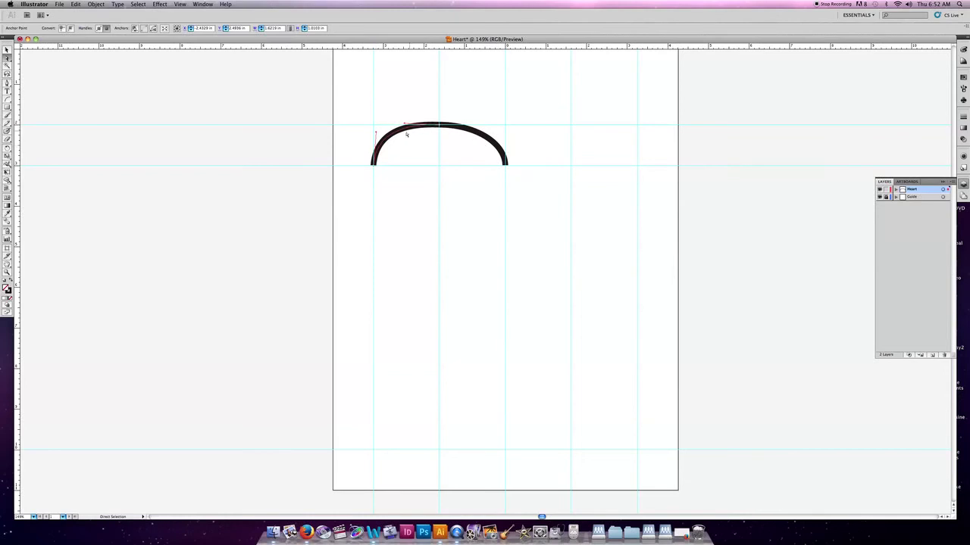
{"action": "mouse_move", "coordinate": [497, 141]}
{"action": "left_mouse_down"}
{"action": "mouse_move", "coordinate": [473, 124]}
{"action": "mouse_move", "coordinate": [491, 135]}
{"action": "left_mouse_up"}
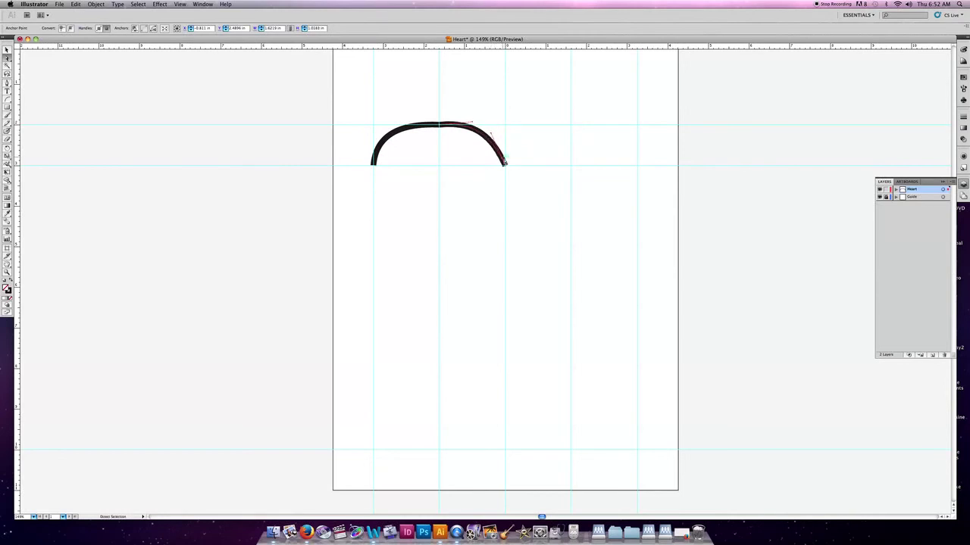
{"action": "left_click", "coordinate": [395, 133]}
{"action": "left_click_drag", "start_coordinate": [375, 134], "coordinate": [372, 145]}
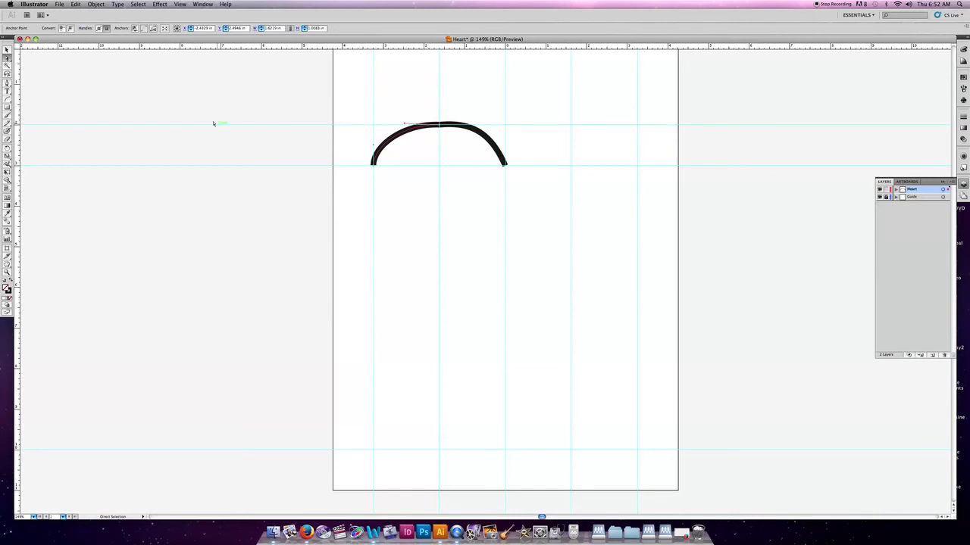
- Try moving the right arc, then undo so it rejoins the arch
{"action": "left_click", "coordinate": [7, 50]}
{"action": "left_click", "coordinate": [513, 134]}
{"action": "left_click", "coordinate": [488, 140]}
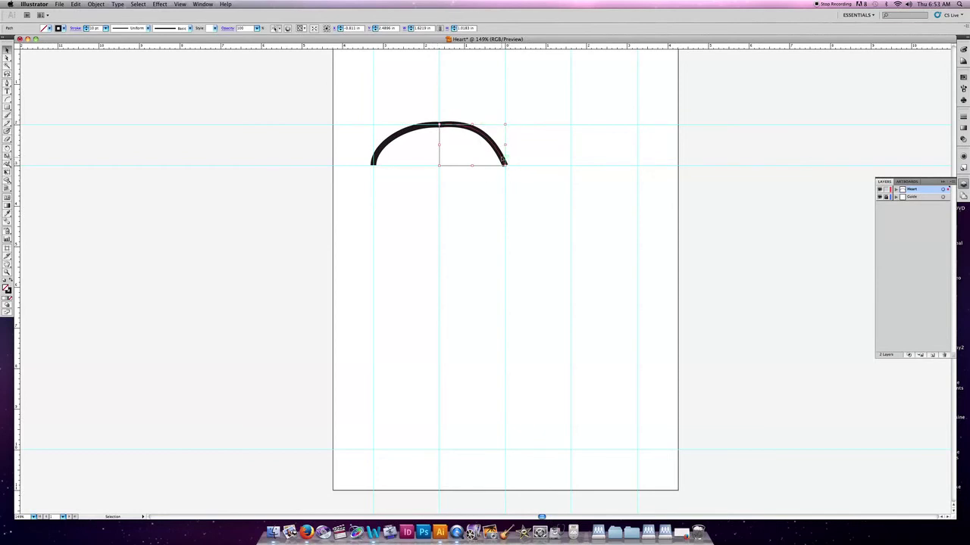
{"action": "left_click_drag", "start_coordinate": [499, 152], "coordinate": [559, 177]}
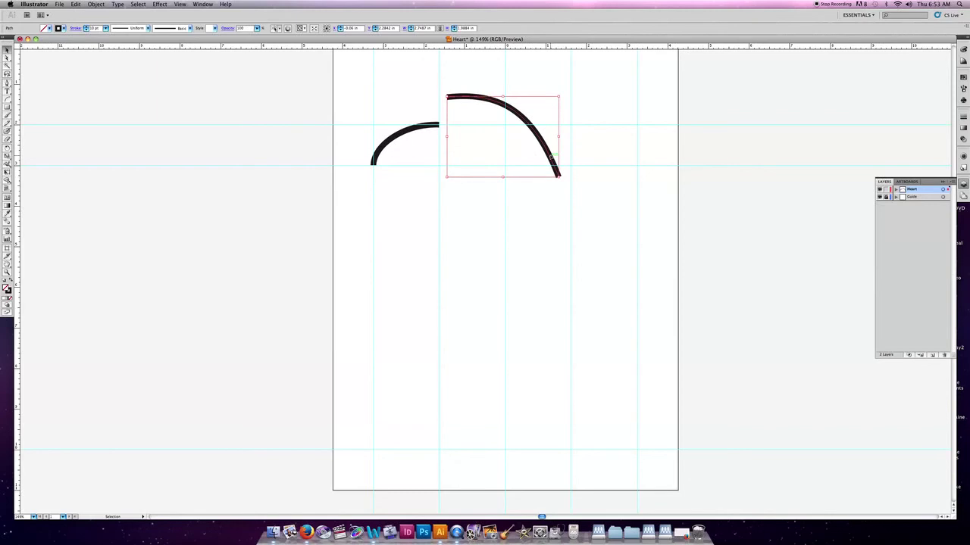
{"action": "key", "text": "super+z"}
{"action": "key", "text": "super+z"}
{"action": "key", "text": "super+z"}
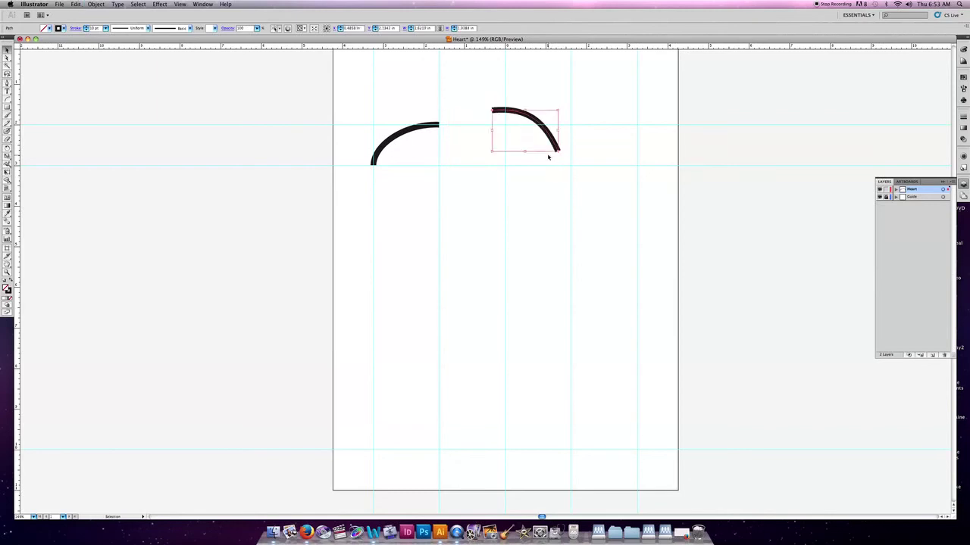
{"action": "key", "text": "v"}
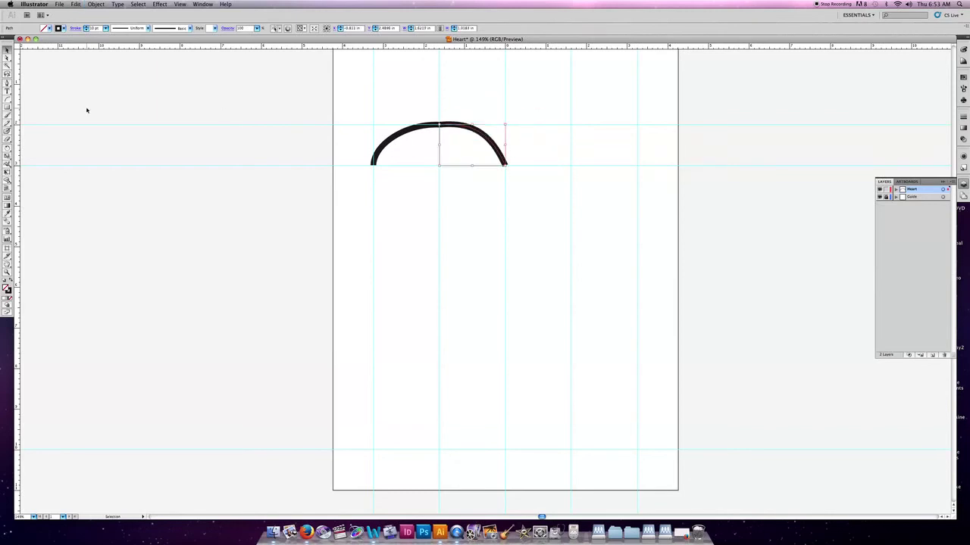
{"action": "left_click", "coordinate": [8, 58]}
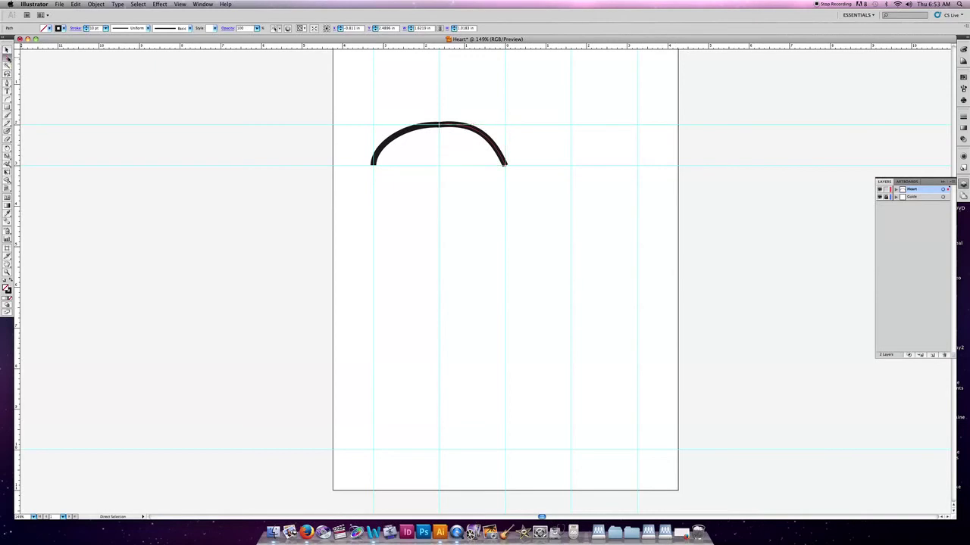
- Tweak the arch's left end, then draw a long arc from it down to the heart's bottom point
{"action": "left_click", "coordinate": [374, 165]}
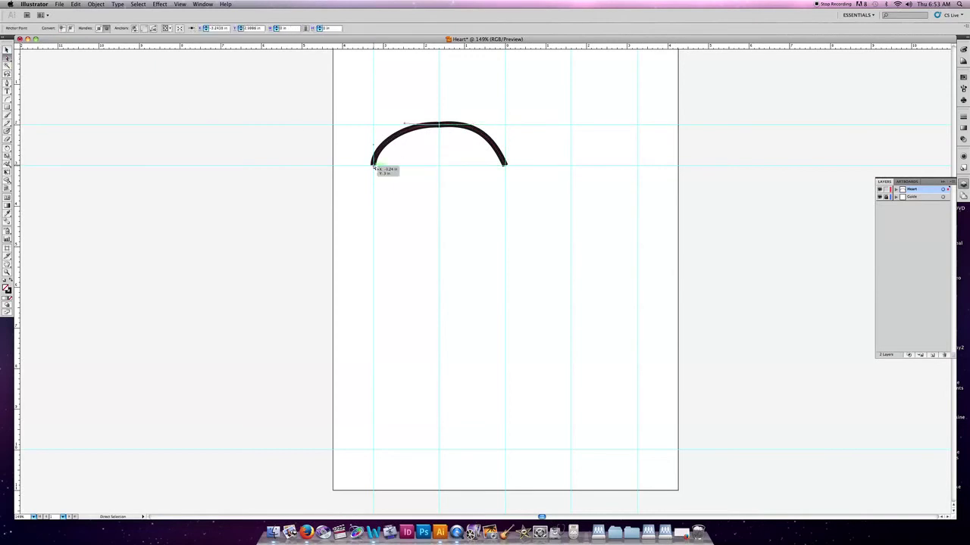
{"action": "mouse_move", "coordinate": [374, 165]}
{"action": "left_mouse_down"}
{"action": "mouse_move", "coordinate": [361, 146]}
{"action": "mouse_move", "coordinate": [341, 147]}
{"action": "mouse_move", "coordinate": [374, 166]}
{"action": "left_mouse_up"}
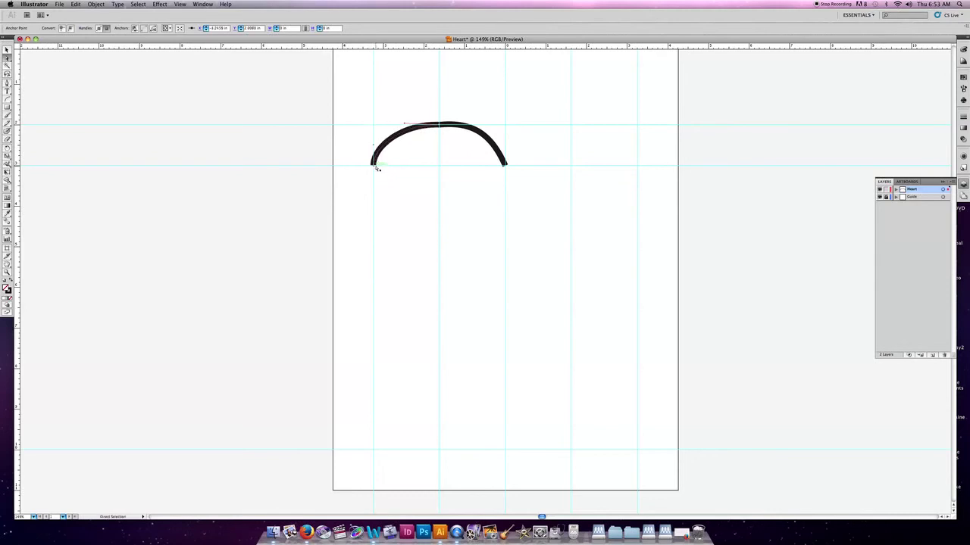
{"action": "left_click", "coordinate": [368, 125]}
{"action": "left_click", "coordinate": [373, 165]}
{"action": "left_click_drag", "start_coordinate": [381, 144], "coordinate": [371, 135]}
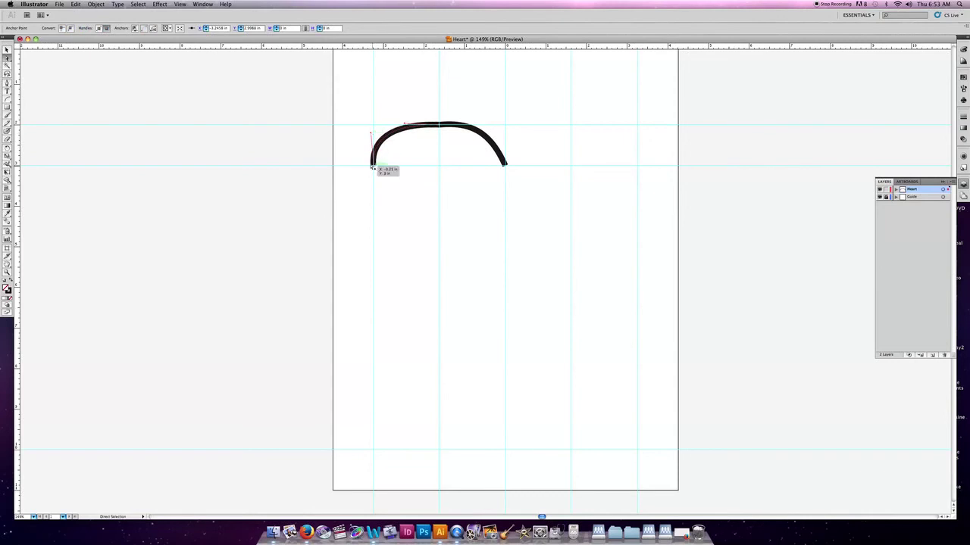
{"action": "left_click_drag", "start_coordinate": [371, 135], "coordinate": [394, 134]}
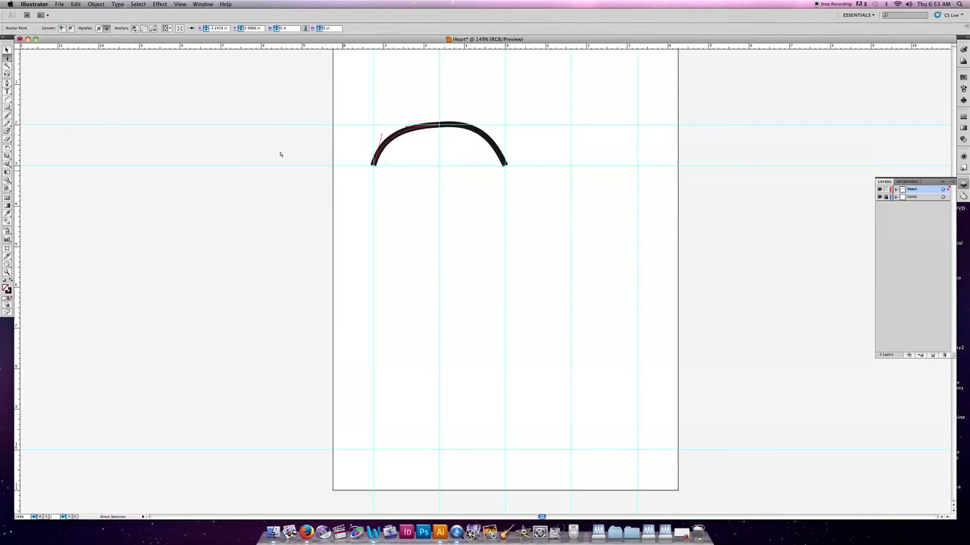
{"action": "left_click", "coordinate": [7, 100]}
{"action": "mouse_move", "coordinate": [373, 165]}
{"action": "left_mouse_down"}
{"action": "mouse_move", "coordinate": [446, 318]}
{"action": "mouse_move", "coordinate": [454, 368]}
{"action": "mouse_move", "coordinate": [532, 446]}
{"action": "mouse_move", "coordinate": [505, 450]}
{"action": "left_mouse_up"}
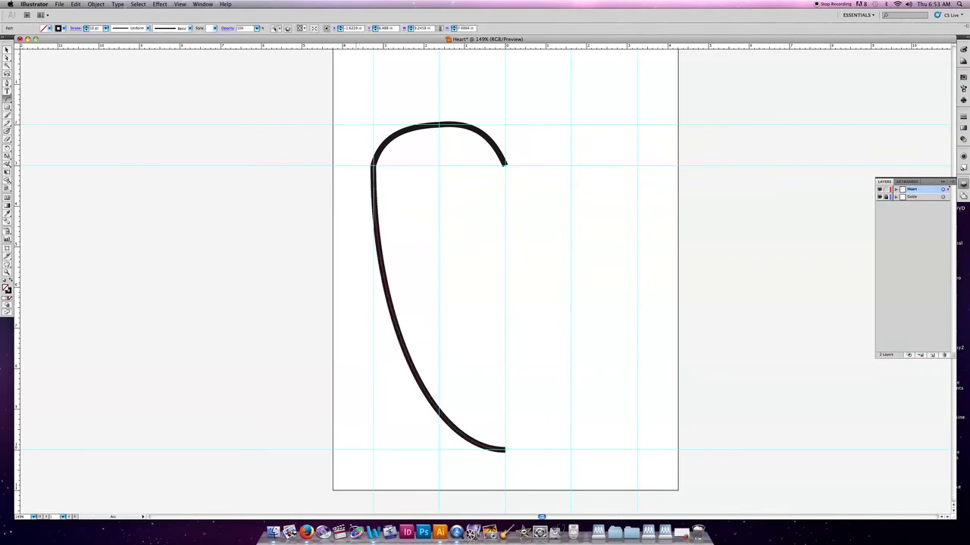
- Drag the long curve's anchor handles to bend it into an S-shape
{"action": "key", "text": "a"}
{"action": "left_click", "coordinate": [505, 450]}
{"action": "left_click_drag", "start_coordinate": [433, 450], "coordinate": [465, 294]}
{"action": "left_click_drag", "start_coordinate": [373, 324], "coordinate": [376, 331]}
{"action": "left_click", "coordinate": [388, 143]}
{"action": "left_click", "coordinate": [381, 139]}
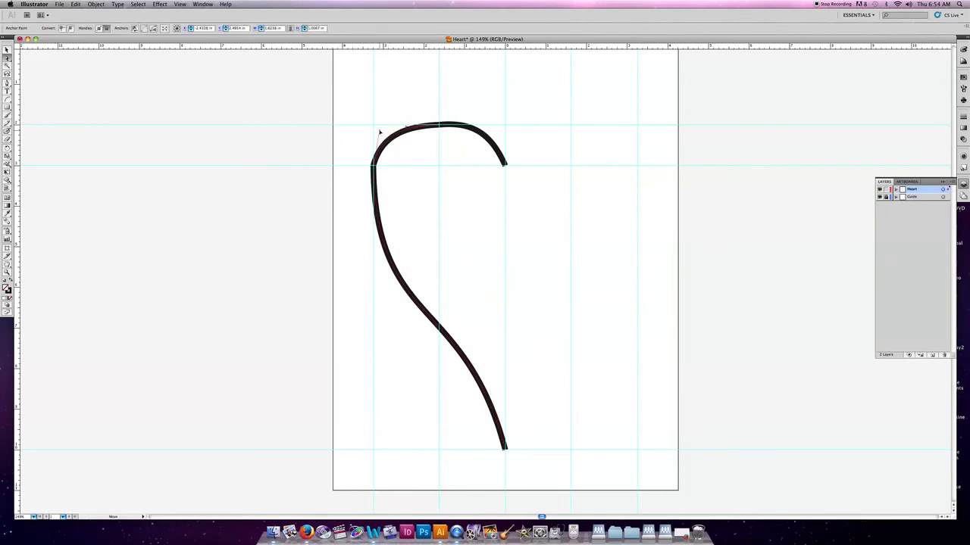
{"action": "left_click", "coordinate": [379, 134]}
{"action": "left_click_drag", "start_coordinate": [375, 134], "coordinate": [376, 138]}
{"action": "left_click", "coordinate": [375, 205]}
{"action": "left_click_drag", "start_coordinate": [374, 330], "coordinate": [368, 333]}
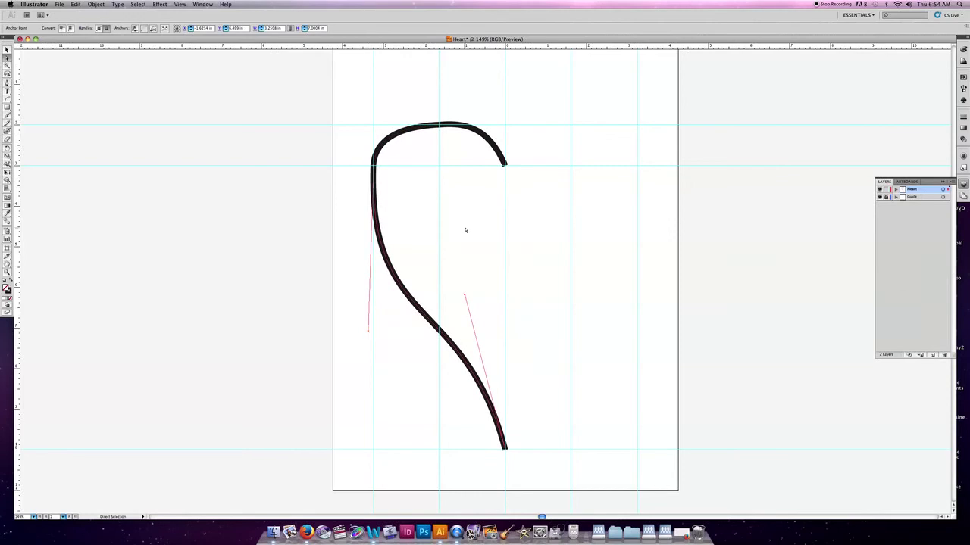
- Smooth the top arc's handles, undo the resulting kink, and deselect
{"action": "left_click", "coordinate": [504, 163]}
{"action": "left_click_drag", "start_coordinate": [492, 134], "coordinate": [468, 126]}
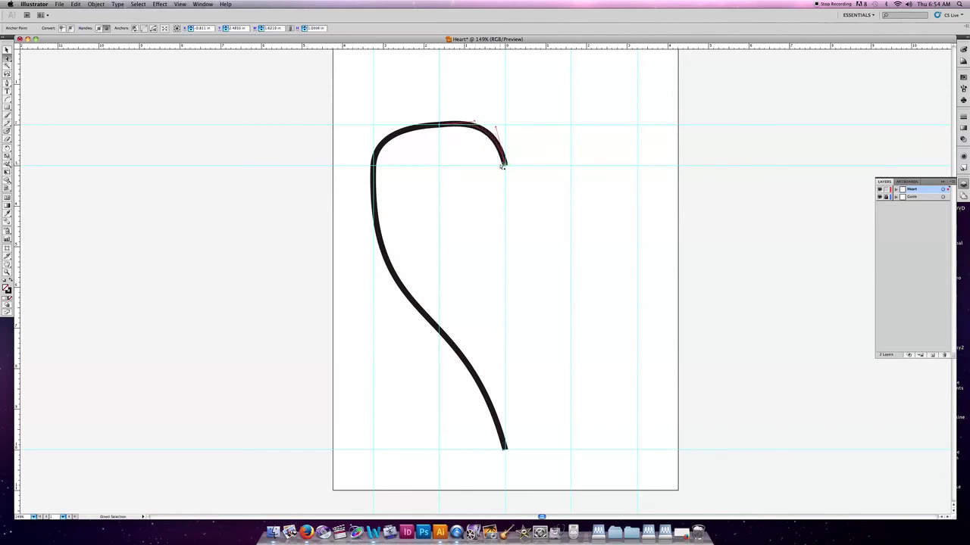
{"action": "left_click", "coordinate": [442, 125]}
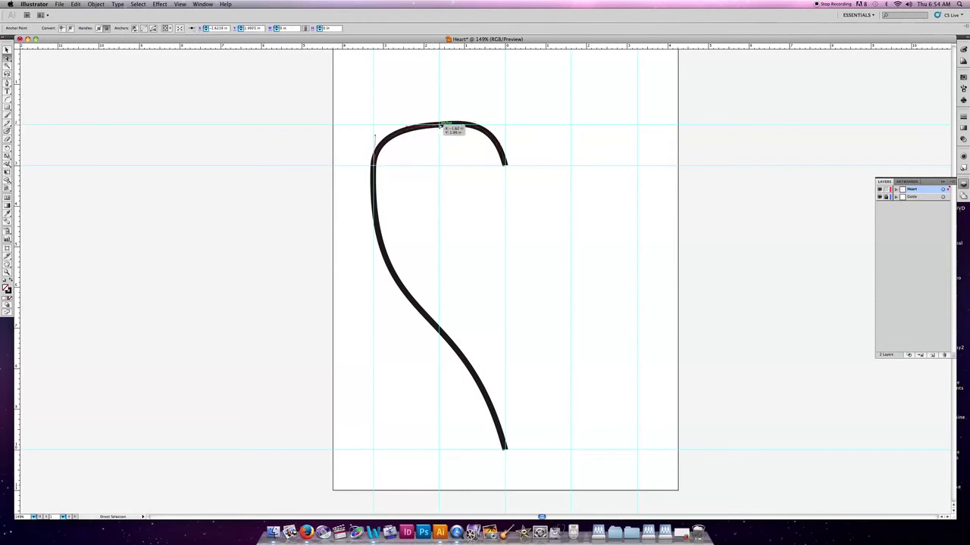
{"action": "left_click", "coordinate": [443, 126]}
{"action": "left_click_drag", "start_coordinate": [475, 124], "coordinate": [462, 103]}
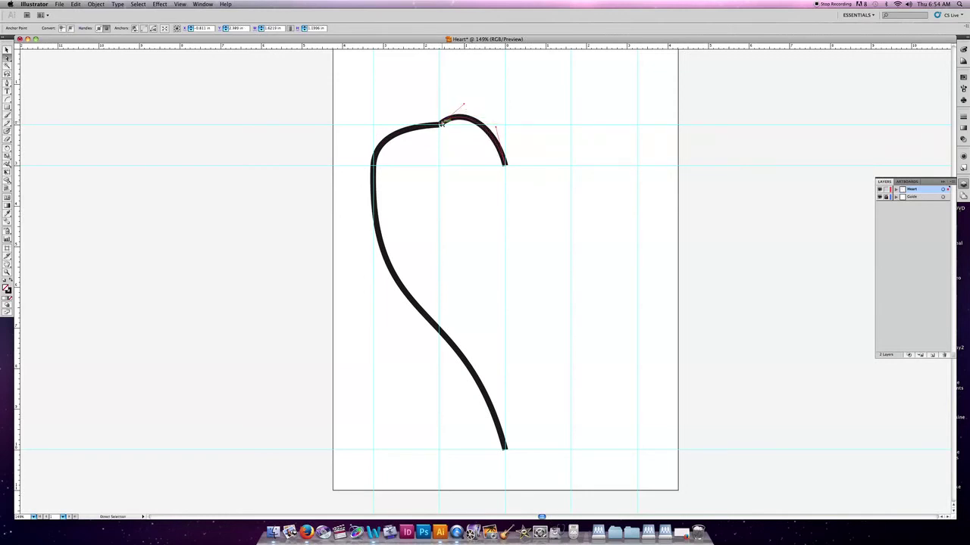
{"action": "key", "text": "ctrl+z"}
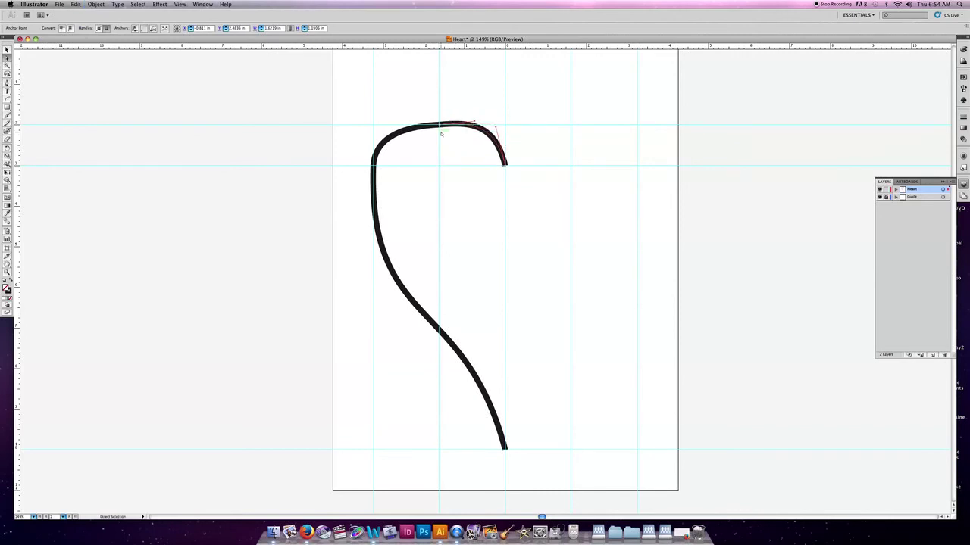
{"action": "left_click_drag", "start_coordinate": [471, 125], "coordinate": [475, 123]}
{"action": "left_click", "coordinate": [476, 151]}
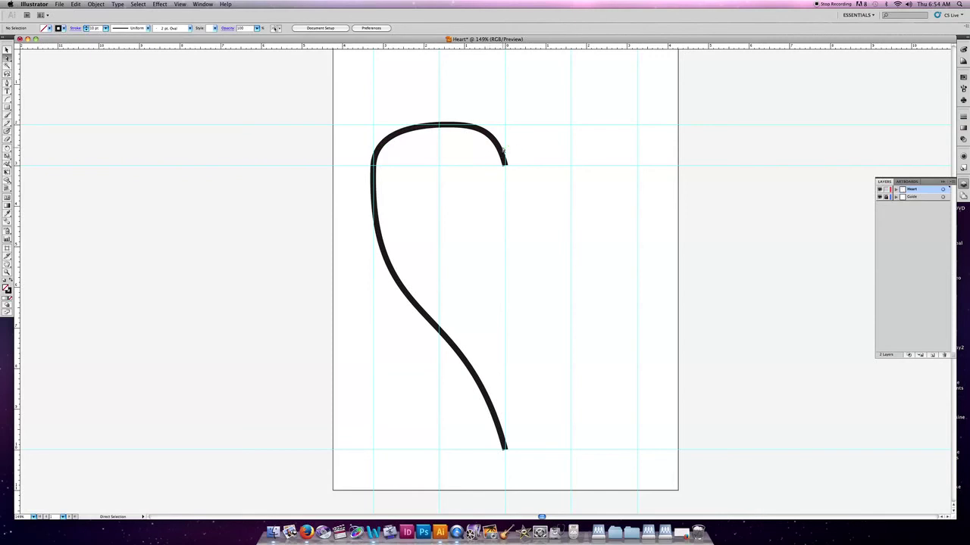
- Zoom in to 300% and nudge the top-right curve's handle slightly
{"action": "key", "text": "v"}
{"action": "key", "text": "super+equal"}
{"action": "key", "text": "super+equal"}
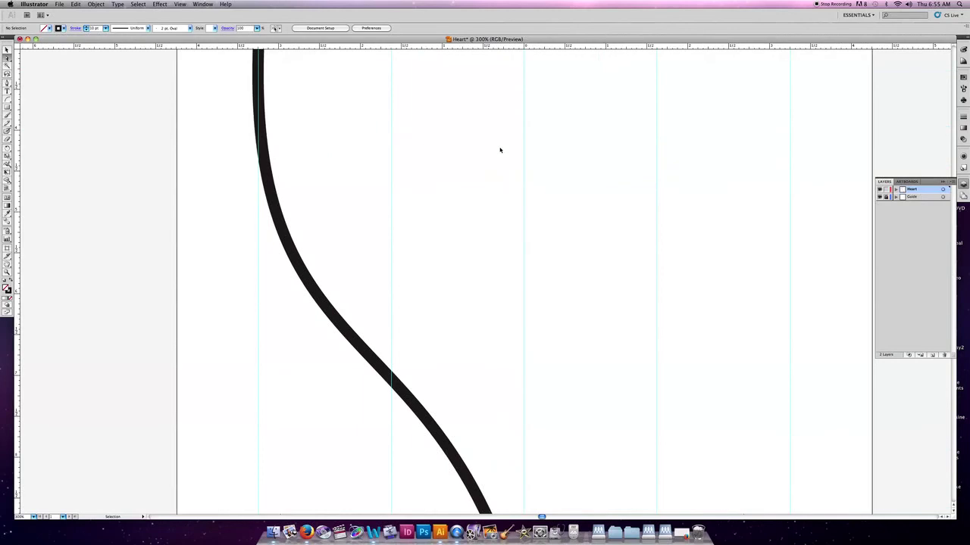
{"action": "scroll", "coordinate": [501, 162], "scroll_direction": "up", "scroll_amount": 10}
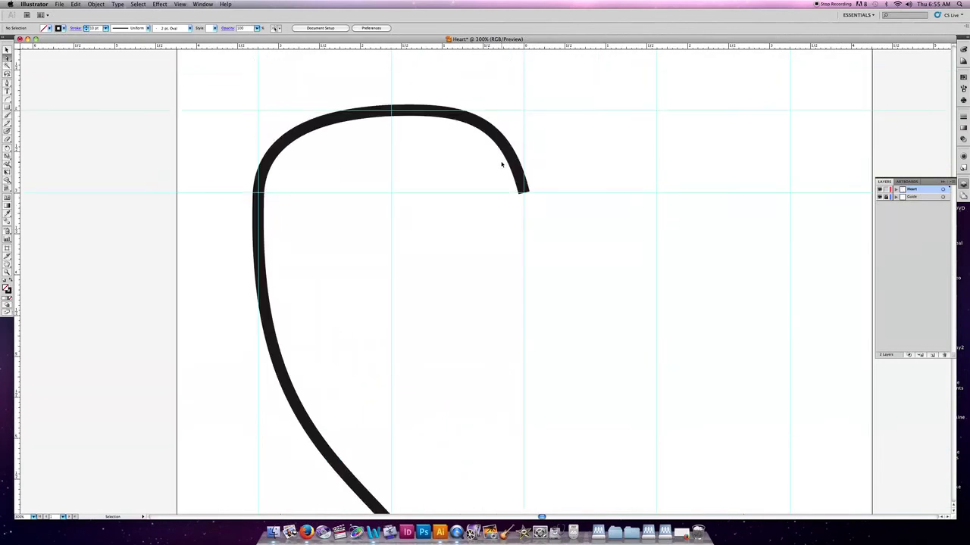
{"action": "key", "text": "a"}
{"action": "key", "text": "v"}
{"action": "key", "text": "super+minus"}
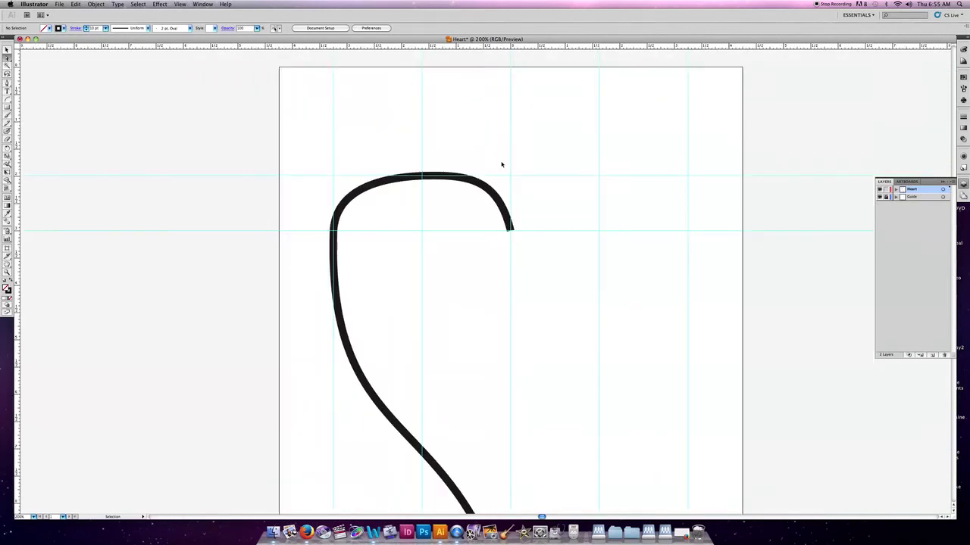
{"action": "key", "text": "super+equal"}
{"action": "key", "text": "a"}
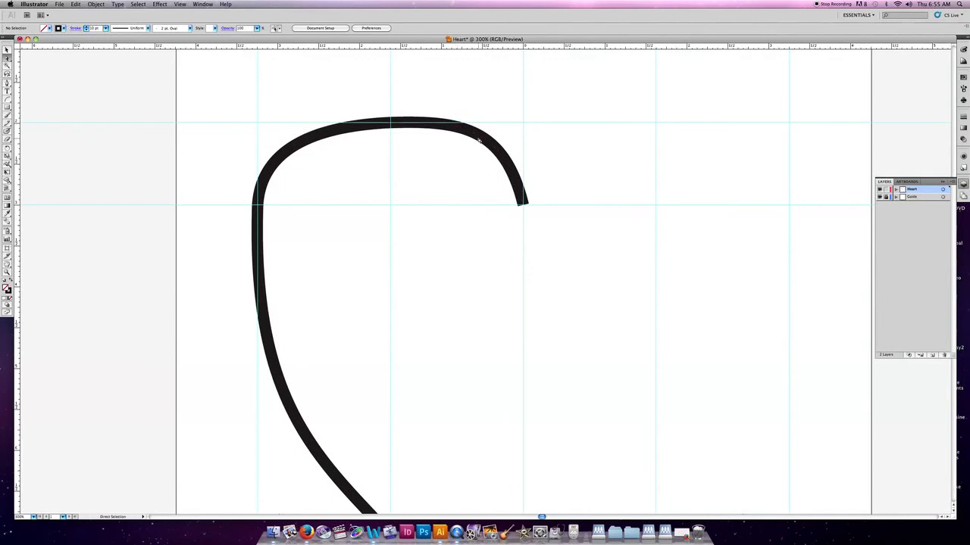
{"action": "left_click", "coordinate": [481, 139]}
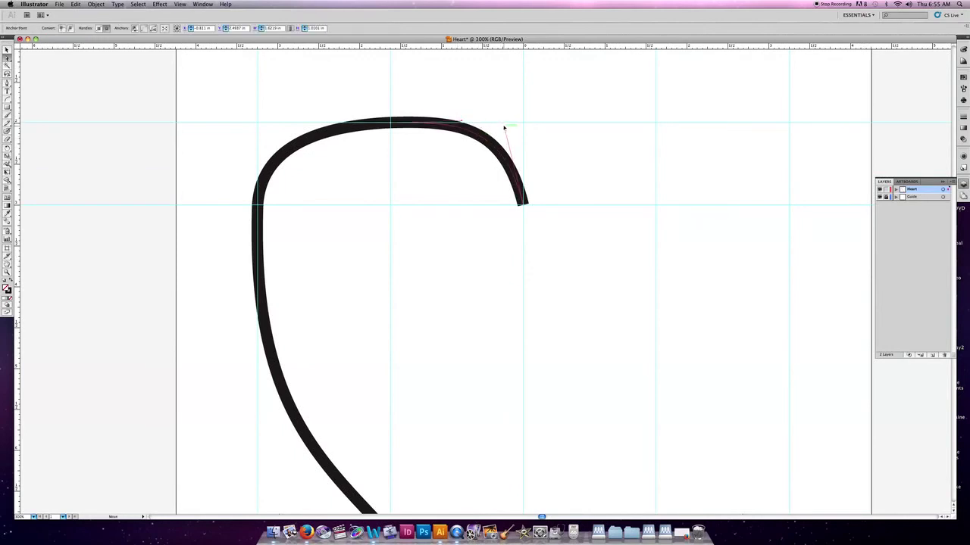
{"action": "left_click_drag", "start_coordinate": [495, 125], "coordinate": [489, 121]}
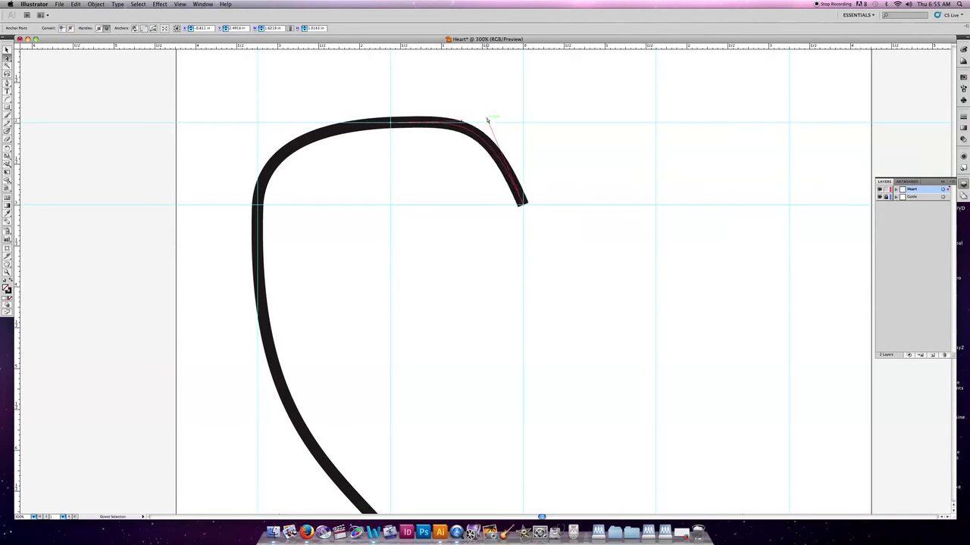
- Adjust the upper-left and lower-left handles so the heart's left side flows smoothly
{"action": "left_click", "coordinate": [286, 150]}
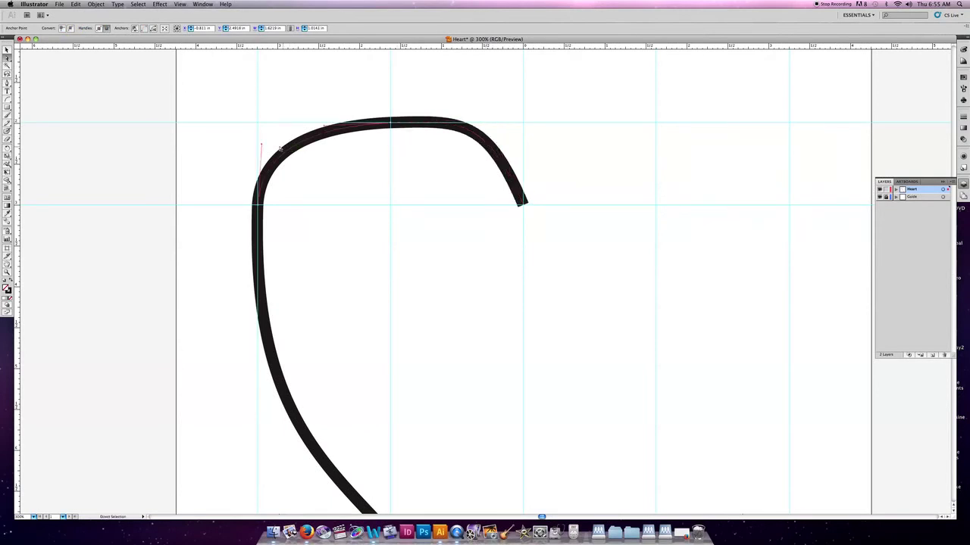
{"action": "left_click_drag", "start_coordinate": [261, 146], "coordinate": [268, 144]}
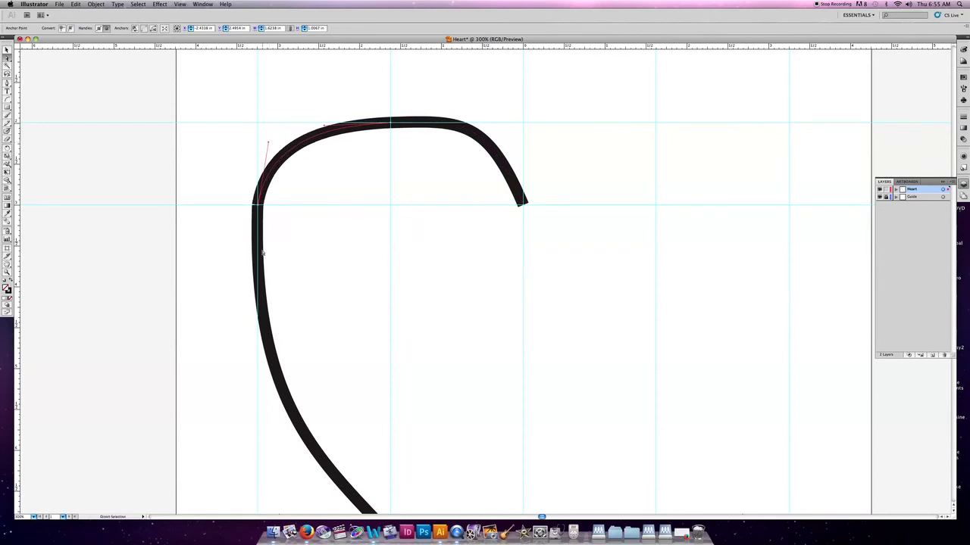
{"action": "left_click", "coordinate": [262, 311]}
{"action": "scroll", "coordinate": [262, 379], "scroll_direction": "down", "scroll_amount": 6}
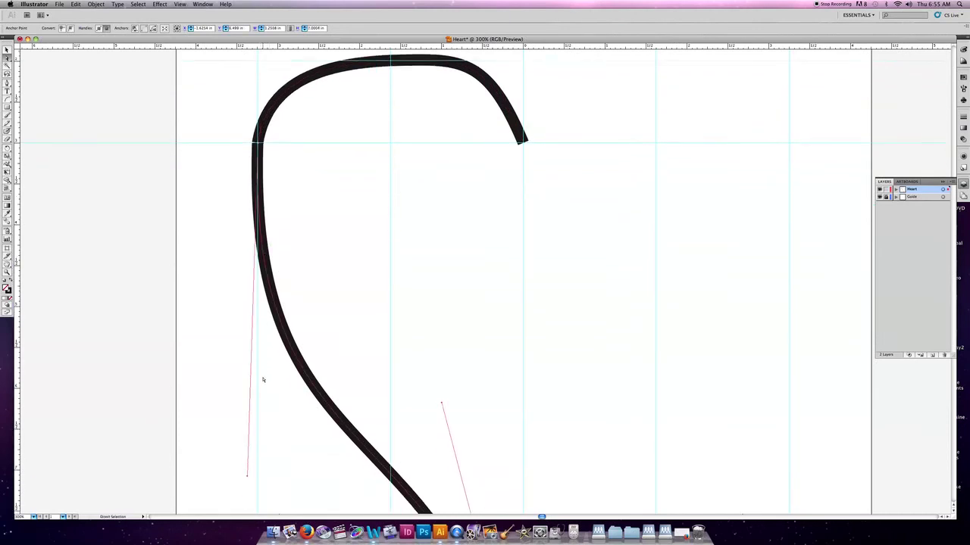
{"action": "left_click_drag", "start_coordinate": [248, 410], "coordinate": [278, 407]}
{"action": "scroll", "coordinate": [278, 407], "scroll_direction": "up", "scroll_amount": 4}
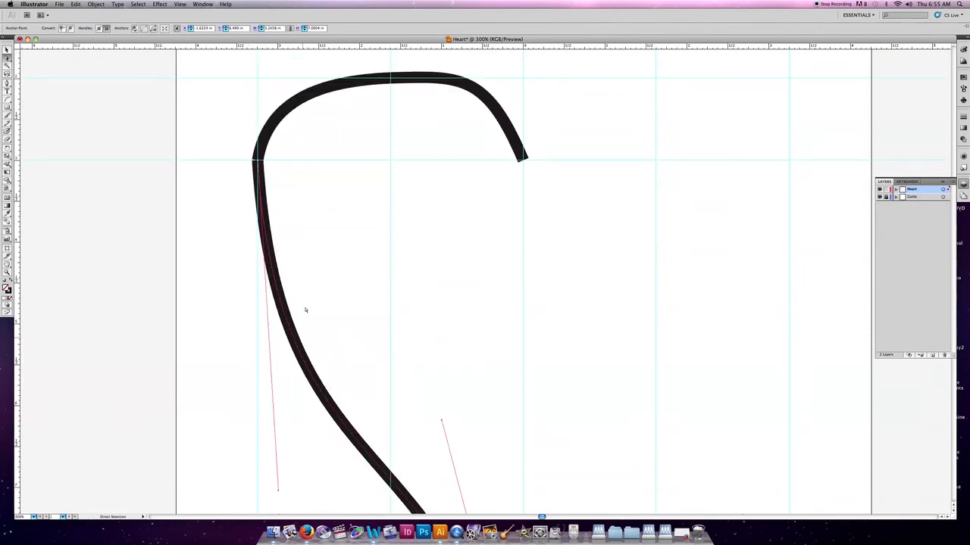
{"action": "scroll", "coordinate": [280, 144], "scroll_direction": "up", "scroll_amount": 3}
{"action": "left_click", "coordinate": [288, 156]}
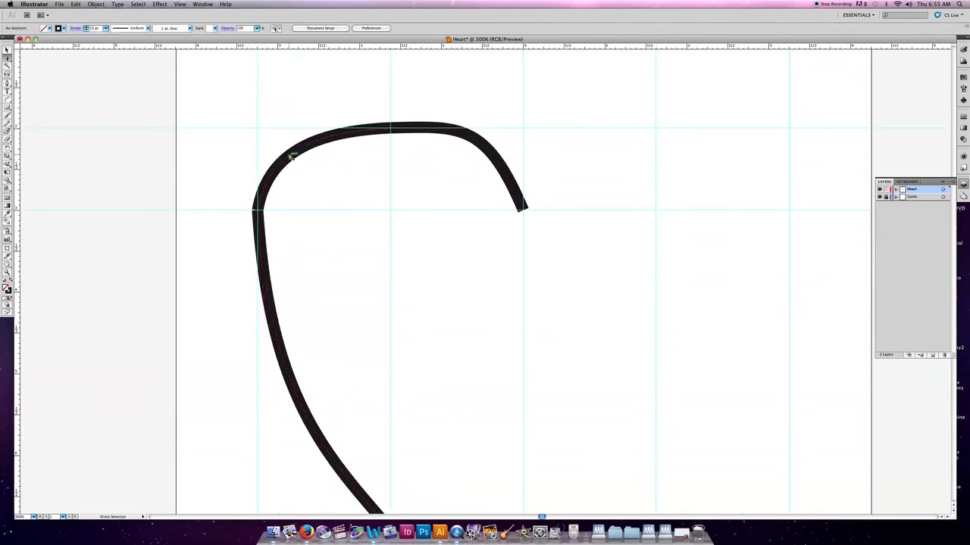
{"action": "left_click_drag", "start_coordinate": [289, 155], "coordinate": [264, 144]}
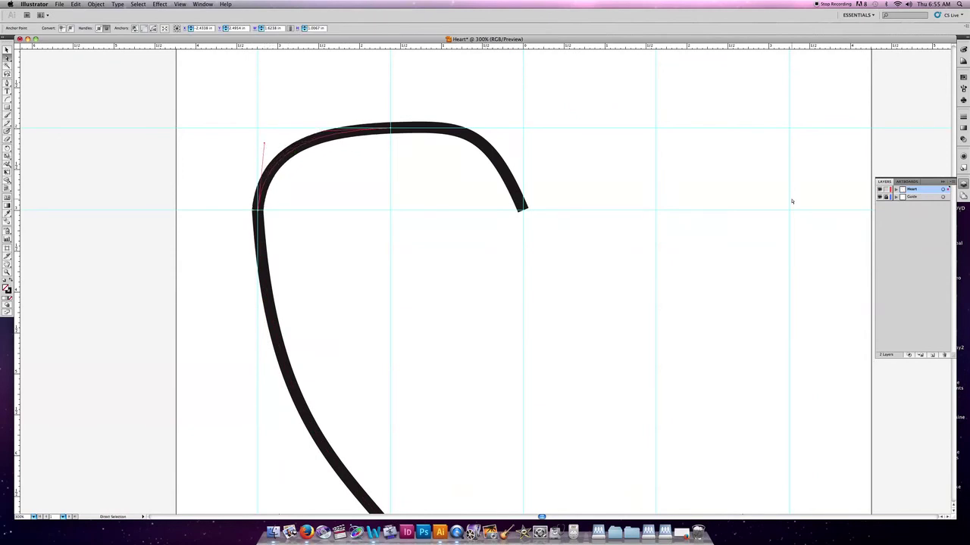
- Tweak the top-right handle once more, then zoom out to 150% to view the whole path
{"action": "left_click", "coordinate": [463, 133]}
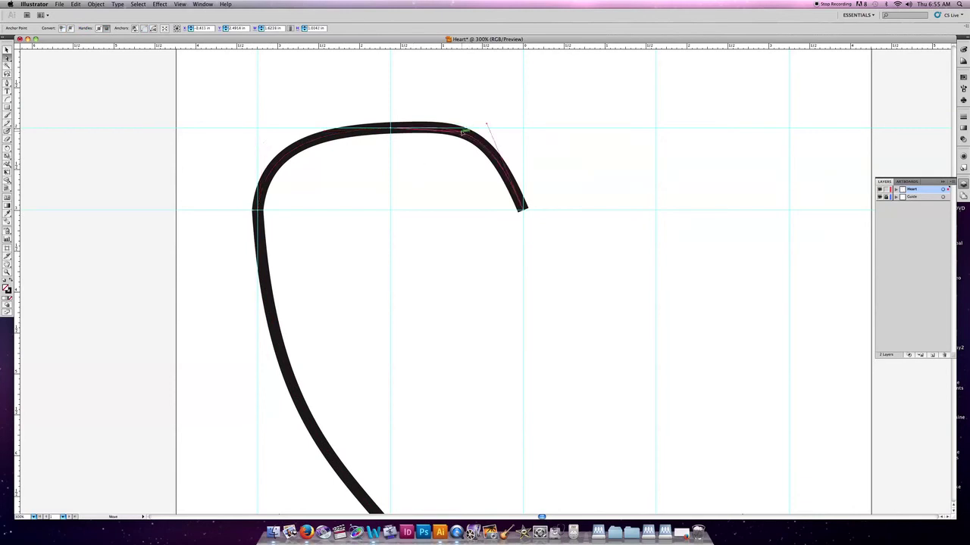
{"action": "left_click_drag", "start_coordinate": [487, 124], "coordinate": [486, 127]}
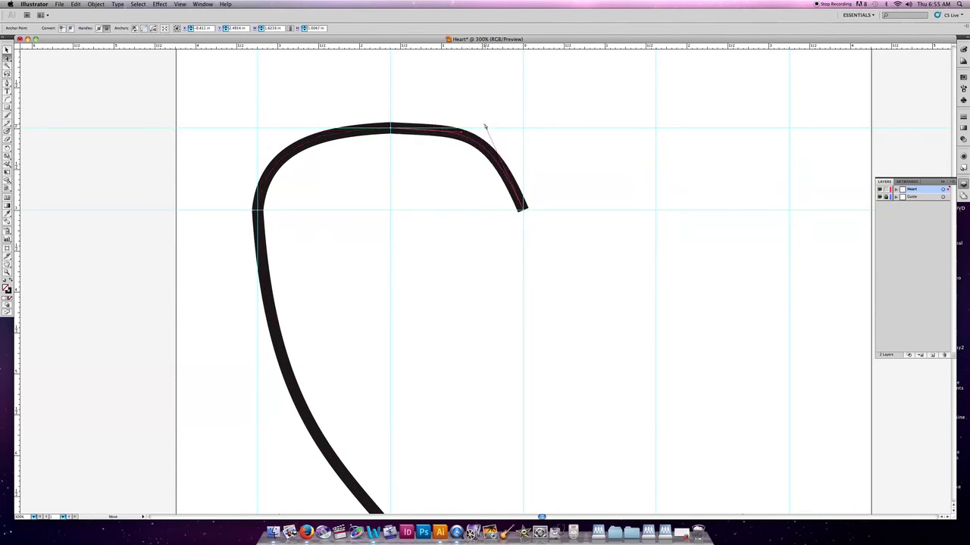
{"action": "scroll", "coordinate": [503, 220], "scroll_direction": "down", "scroll_amount": 6}
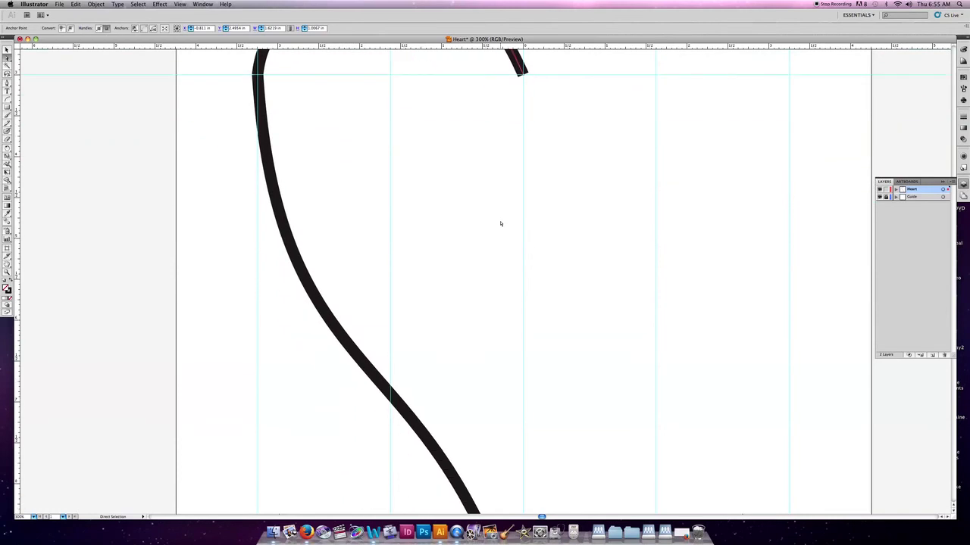
{"action": "key", "text": "super"}
{"action": "key", "text": "super+equal"}
{"action": "key", "text": "super+minus"}
{"action": "key", "text": "super+minus"}
{"action": "key", "text": "super+minus"}
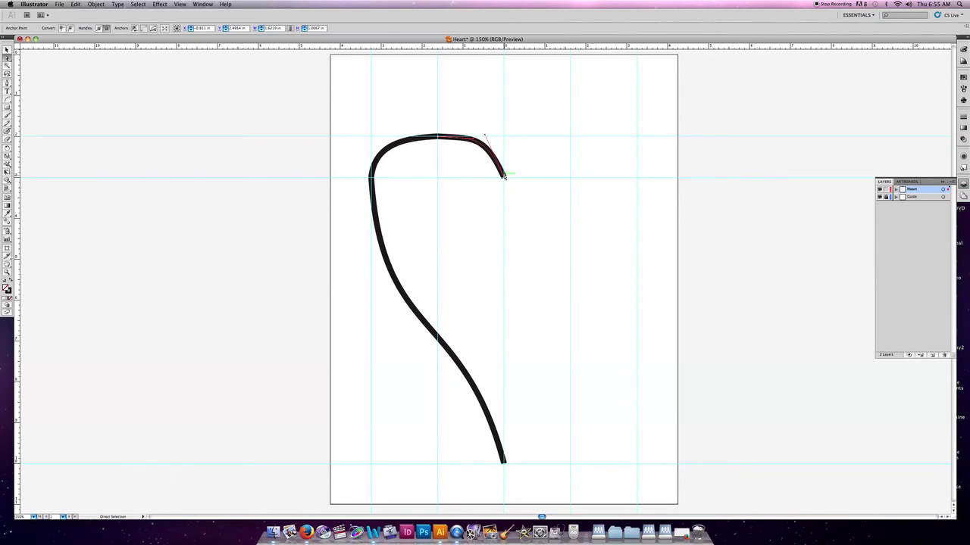
- Select both the top arc and the lower curve together
{"action": "left_click", "coordinate": [508, 165]}
{"action": "left_click", "coordinate": [485, 140]}
{"action": "left_click", "coordinate": [439, 163]}
{"action": "left_click", "coordinate": [381, 237]}
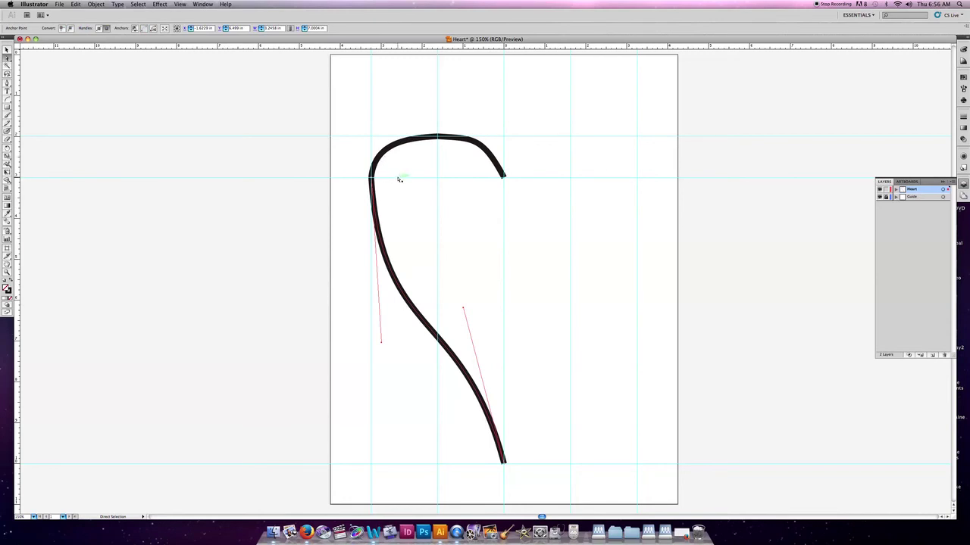
{"action": "key", "text": "v"}
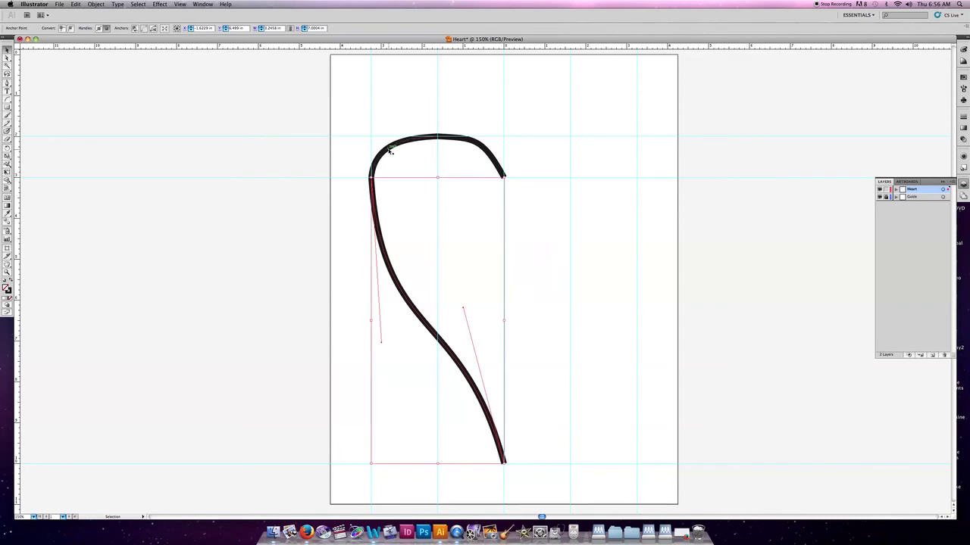
{"action": "left_click", "coordinate": [453, 140], "text": "shift"}
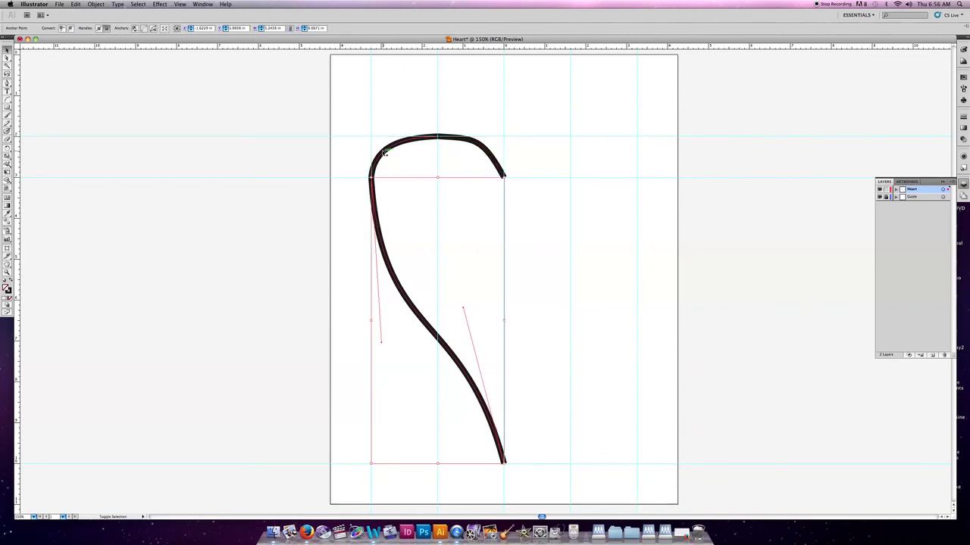
{"action": "left_click", "coordinate": [373, 225]}
{"action": "left_click", "coordinate": [378, 233]}
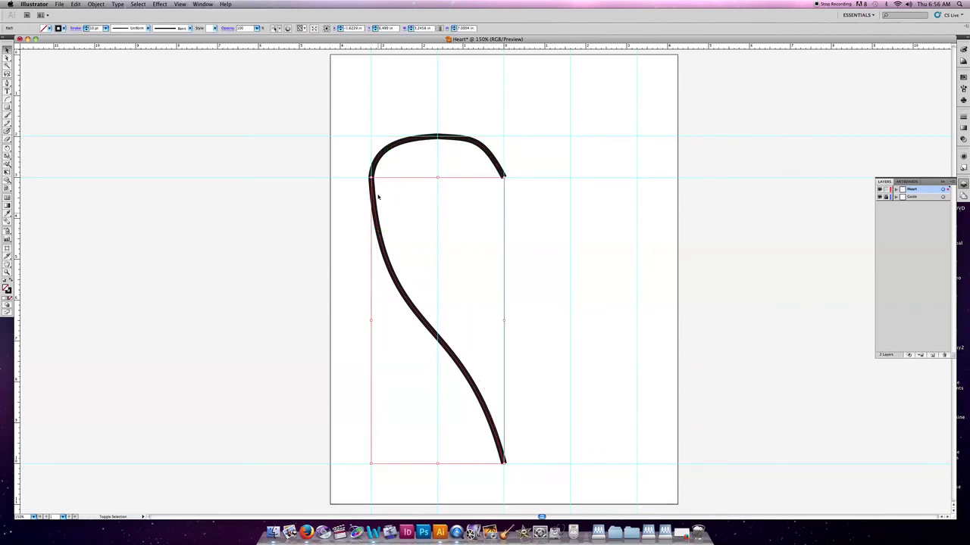
{"action": "left_click", "coordinate": [487, 149], "text": "shift"}
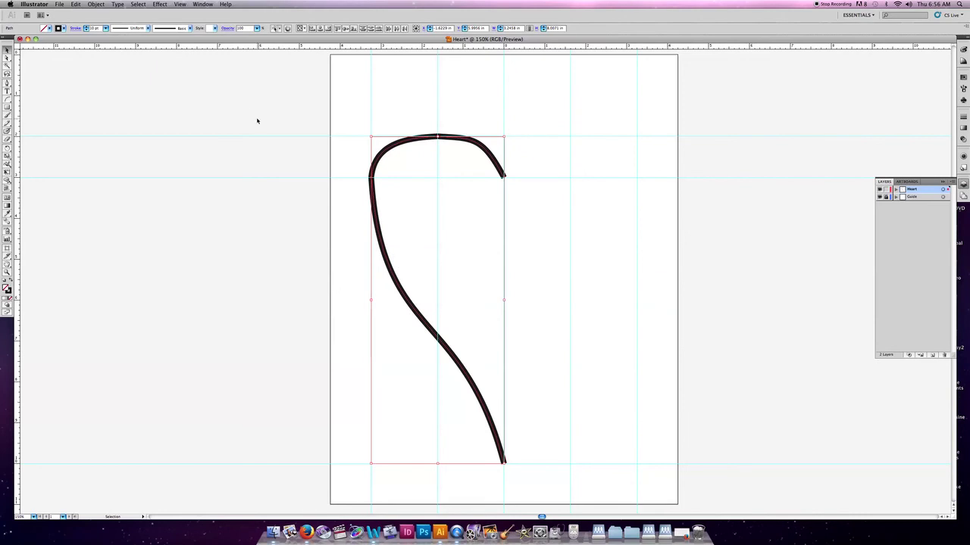
- Join them with Object > Path > Join and confirm the half-heart is one path
{"action": "left_click", "coordinate": [96, 6]}
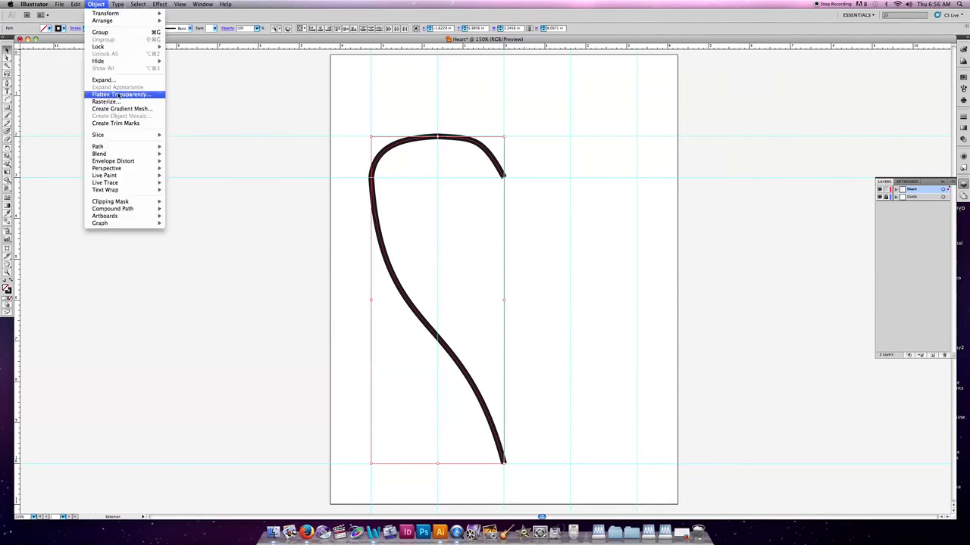
{"action": "mouse_move", "coordinate": [127, 147]}
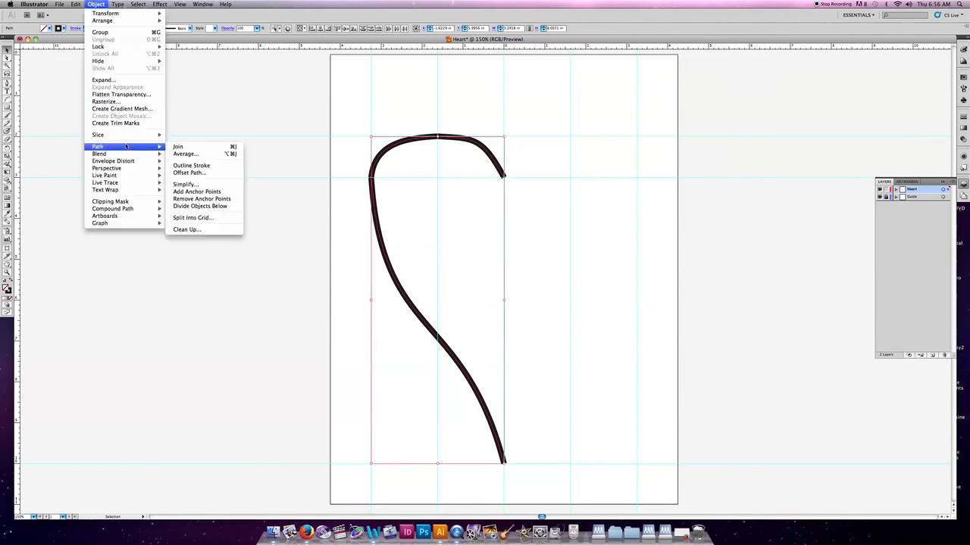
{"action": "left_click", "coordinate": [183, 147]}
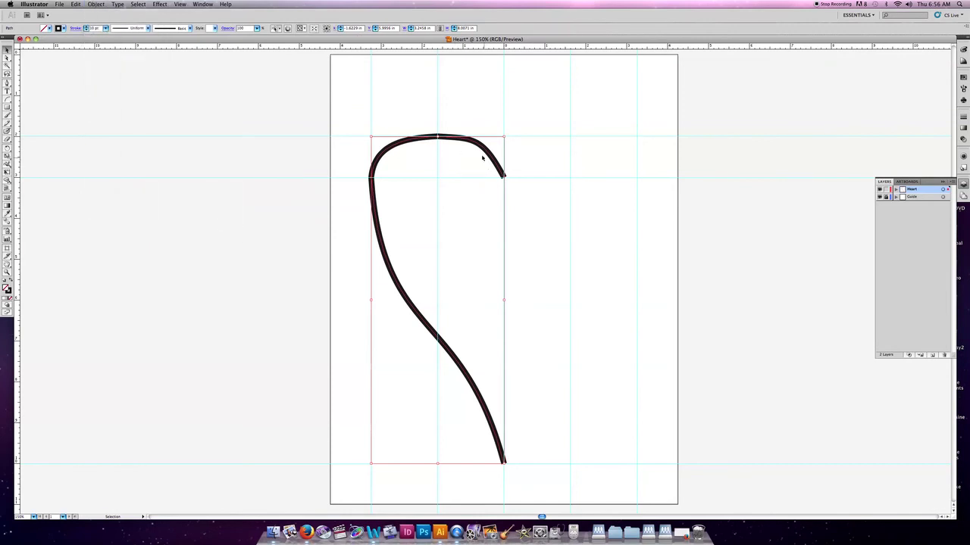
{"action": "left_click", "coordinate": [543, 217]}
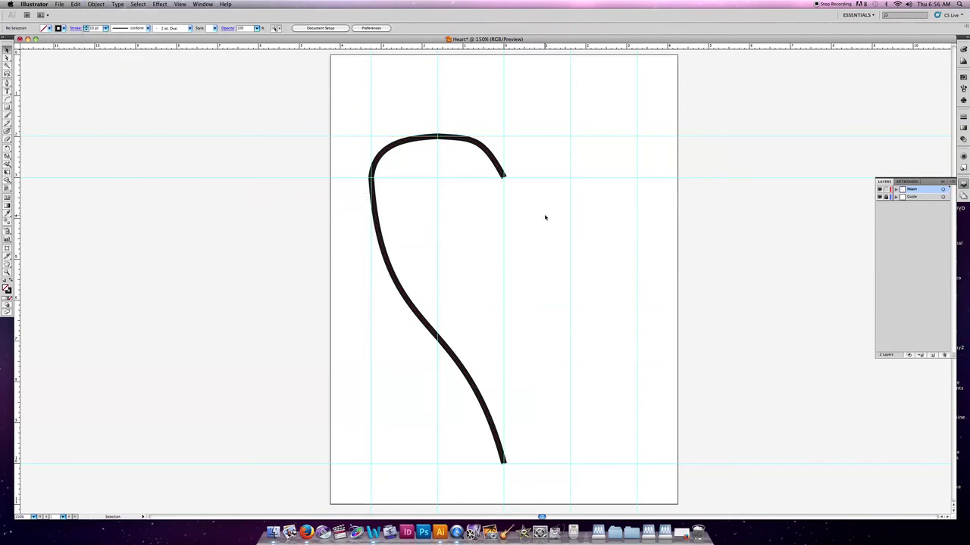
{"action": "left_click", "coordinate": [493, 155]}
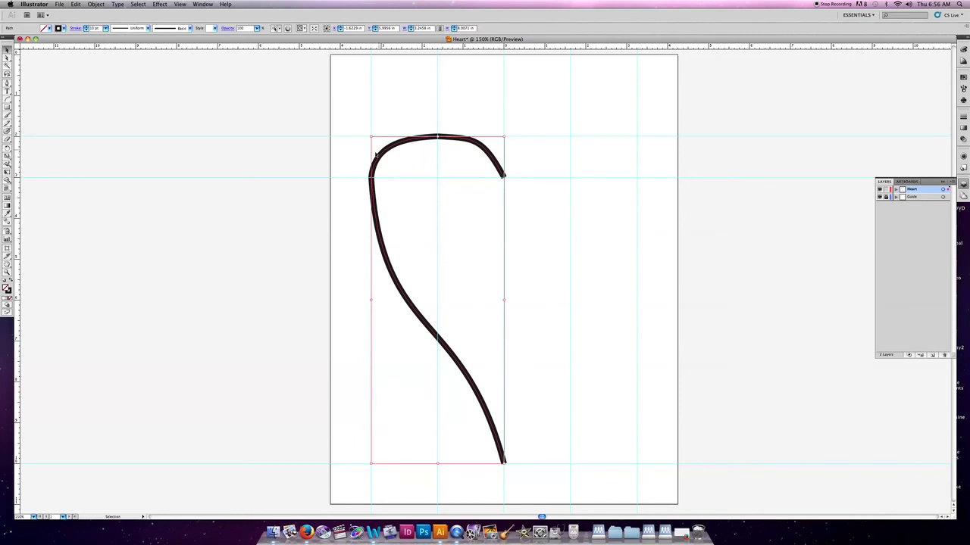
{"action": "left_click", "coordinate": [468, 273]}
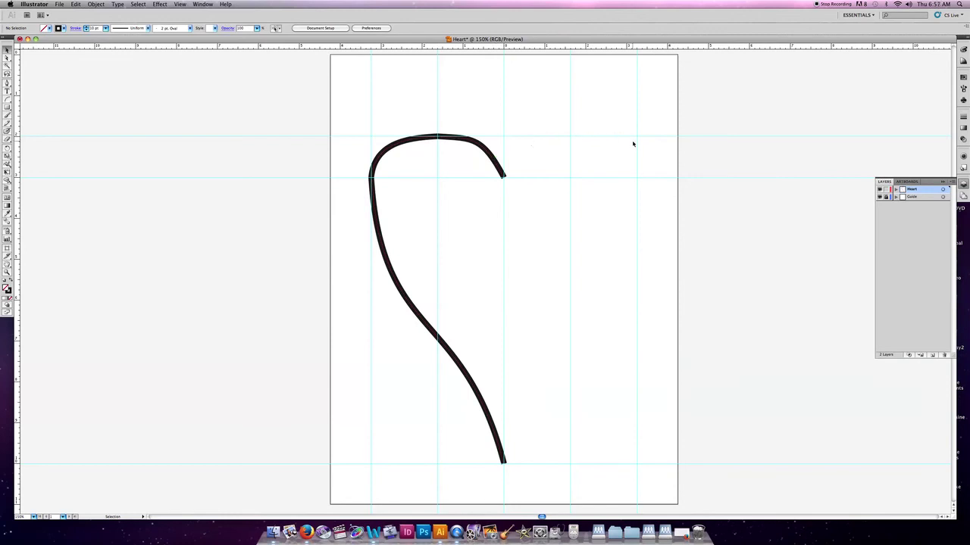
{"action": "left_click", "coordinate": [496, 164]}
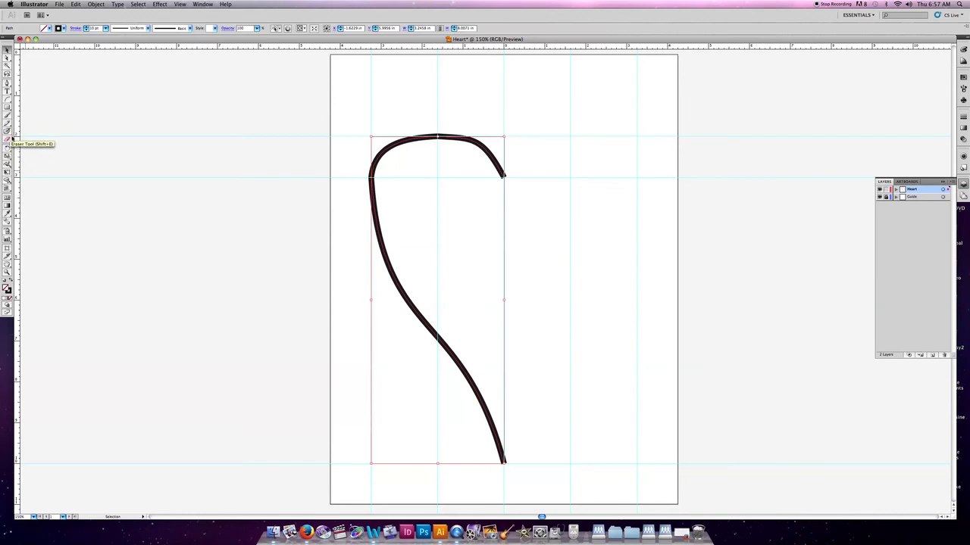
{"action": "left_click", "coordinate": [9, 136]}
{"action": "left_click", "coordinate": [9, 152]}
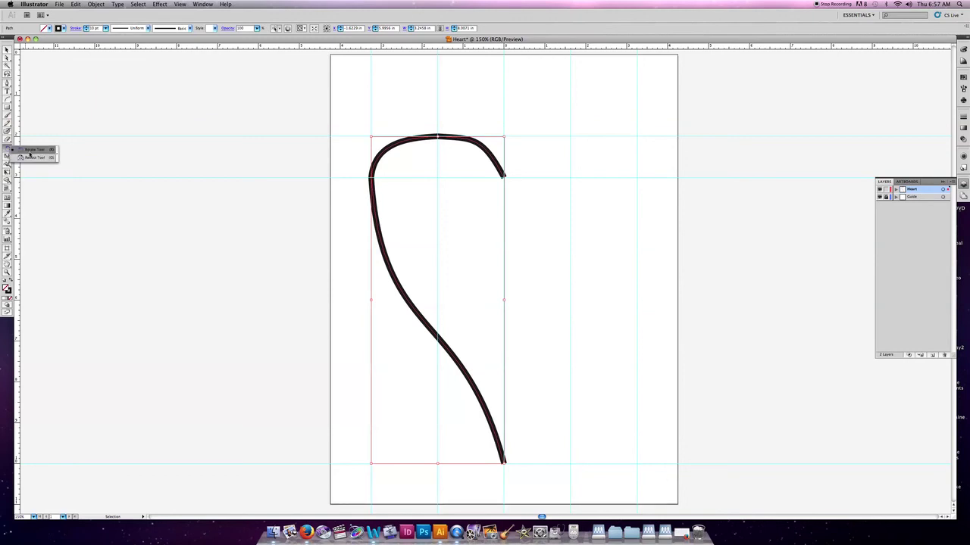
{"action": "left_click", "coordinate": [31, 158]}
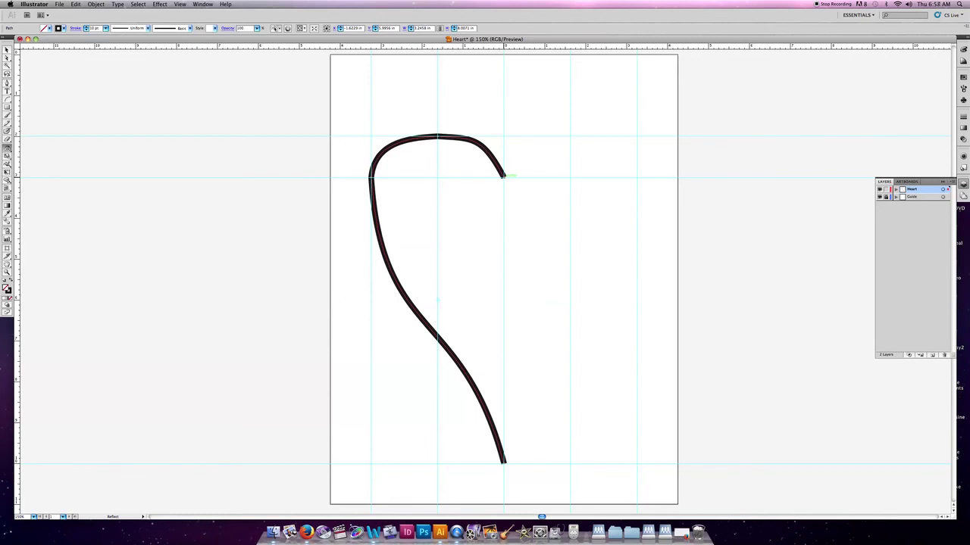
{"action": "left_click", "coordinate": [503, 176], "text": "alt"}
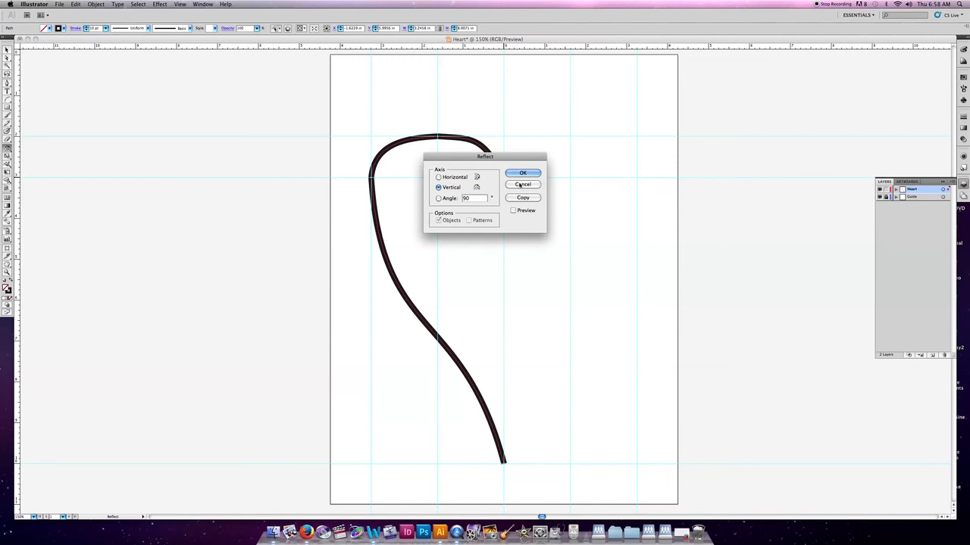
{"action": "left_click", "coordinate": [522, 185]}
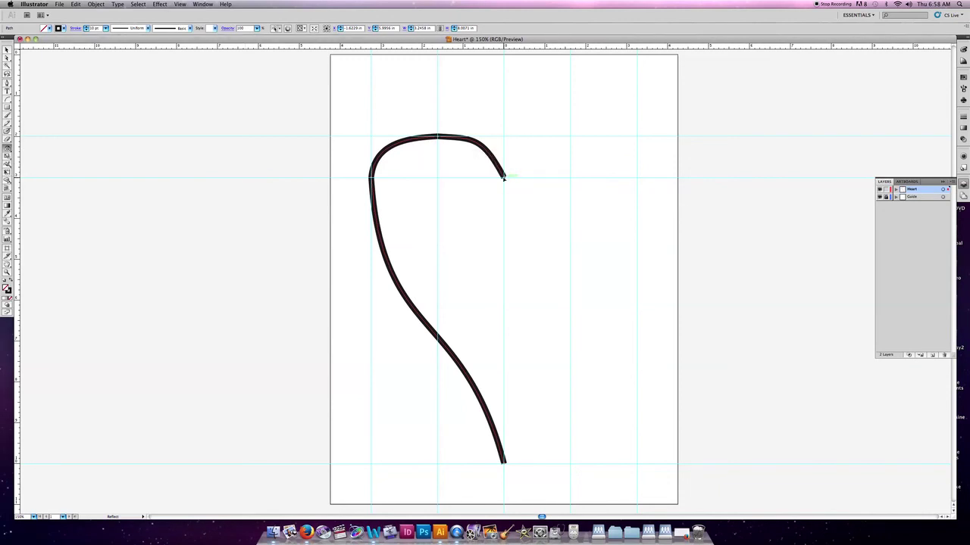
{"action": "key", "text": "v"}
{"action": "left_click", "coordinate": [383, 124]}
{"action": "left_click", "coordinate": [391, 143]}
{"action": "mouse_move", "coordinate": [506, 163]}
{"action": "left_mouse_down"}
{"action": "mouse_move", "coordinate": [489, 143]}
{"action": "mouse_move", "coordinate": [530, 174]}
{"action": "mouse_move", "coordinate": [485, 190]}
{"action": "mouse_move", "coordinate": [525, 154]}
{"action": "mouse_move", "coordinate": [469, 142]}
{"action": "mouse_move", "coordinate": [487, 142]}
{"action": "mouse_move", "coordinate": [529, 172]}
{"action": "mouse_move", "coordinate": [520, 147]}
{"action": "mouse_move", "coordinate": [522, 155]}
{"action": "left_mouse_up"}
{"action": "key", "text": "super+z"}
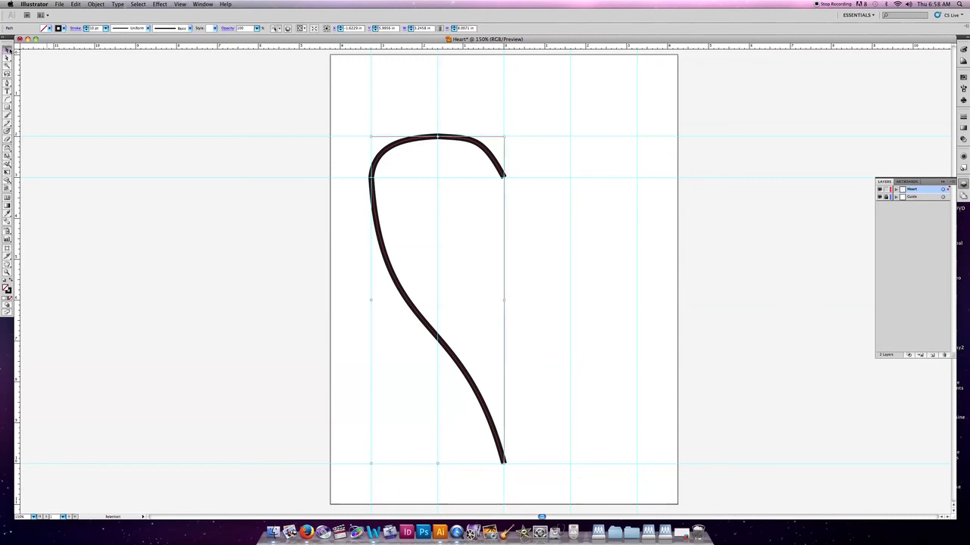
{"action": "left_click", "coordinate": [399, 125]}
{"action": "left_click", "coordinate": [403, 142]}
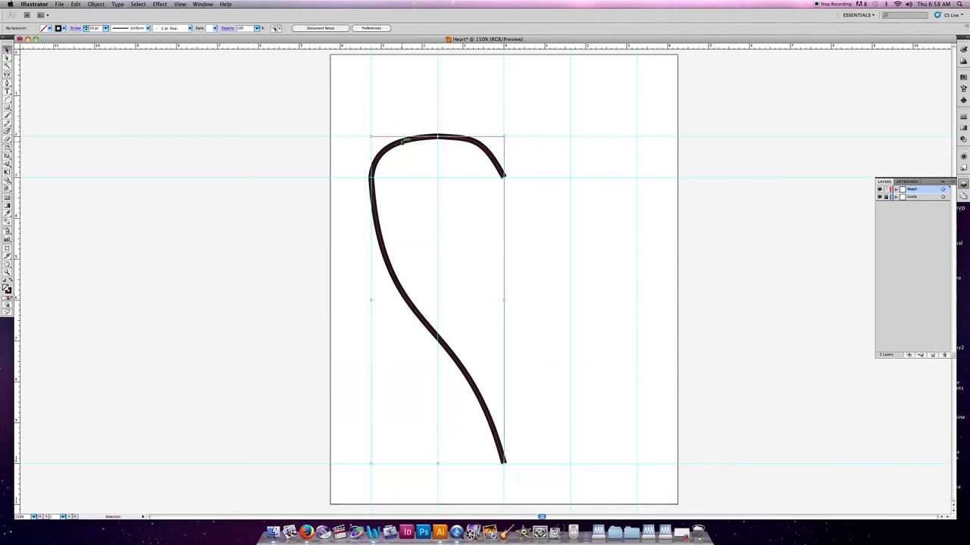
{"action": "left_click", "coordinate": [9, 150]}
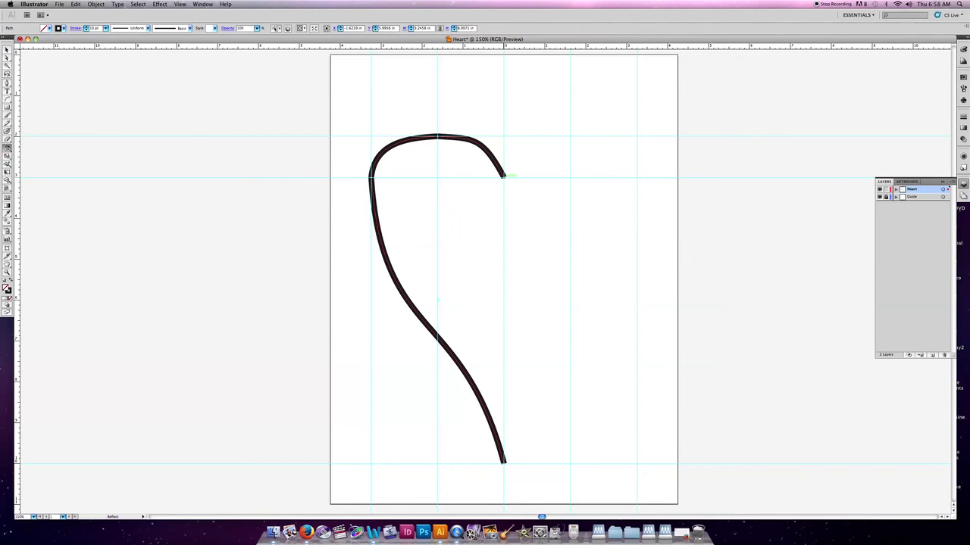
- Reflect a copy across a vertical 90° axis through the path's top endpoint, with Preview on
{"action": "left_click", "coordinate": [504, 175], "text": "alt"}
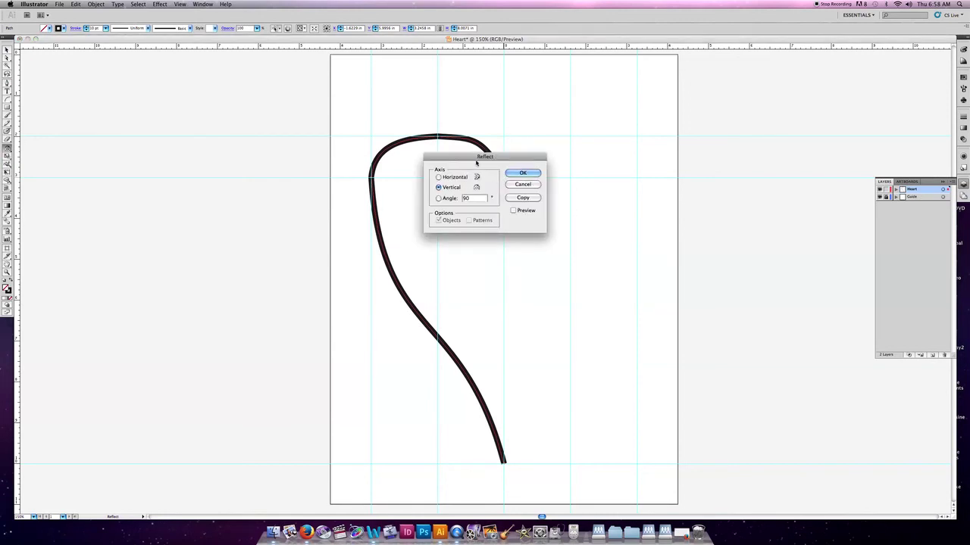
{"action": "left_click_drag", "start_coordinate": [465, 160], "coordinate": [542, 85]}
{"action": "left_click", "coordinate": [591, 136]}
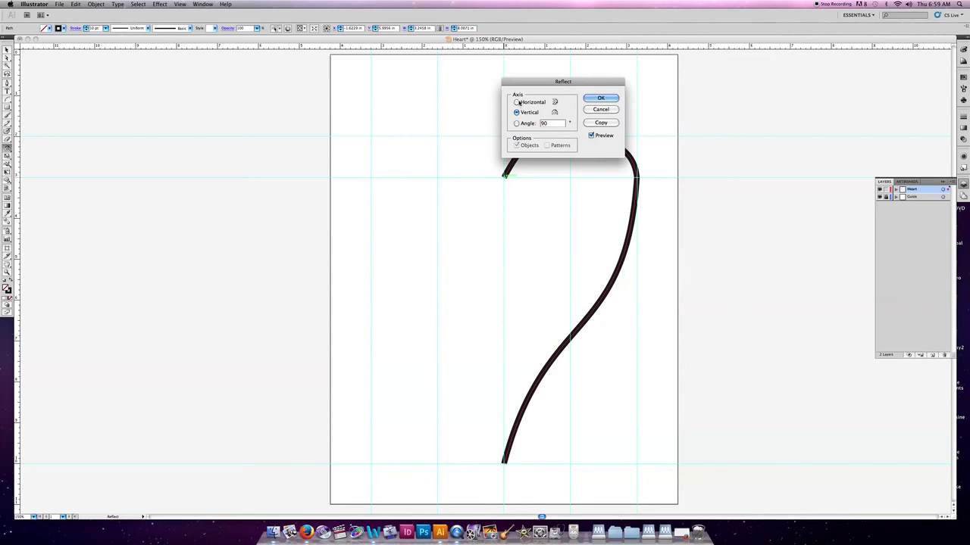
{"action": "left_click", "coordinate": [516, 102]}
{"action": "left_click", "coordinate": [517, 123]}
{"action": "double_click", "coordinate": [561, 123]}
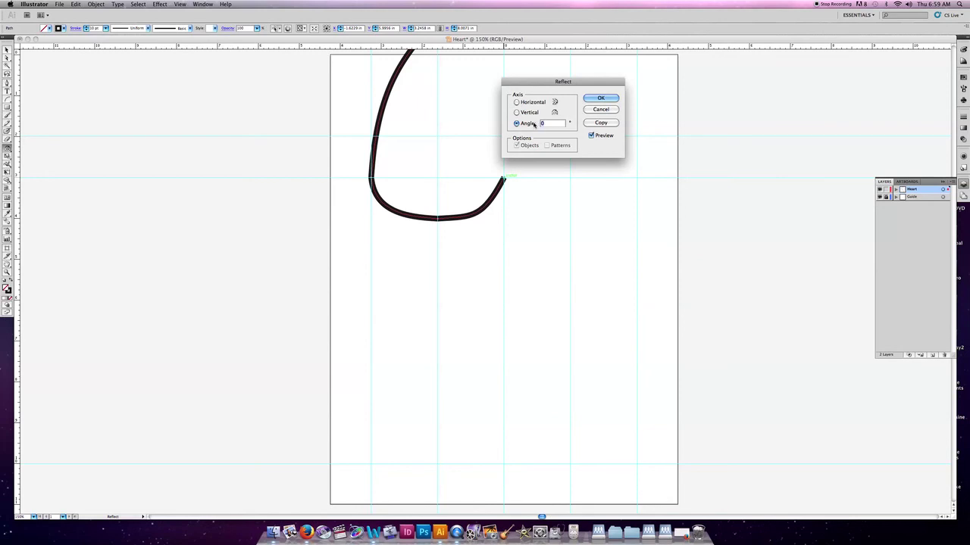
{"action": "type", "text": "90"}
{"action": "key", "text": "Tab"}
{"action": "left_click", "coordinate": [516, 112]}
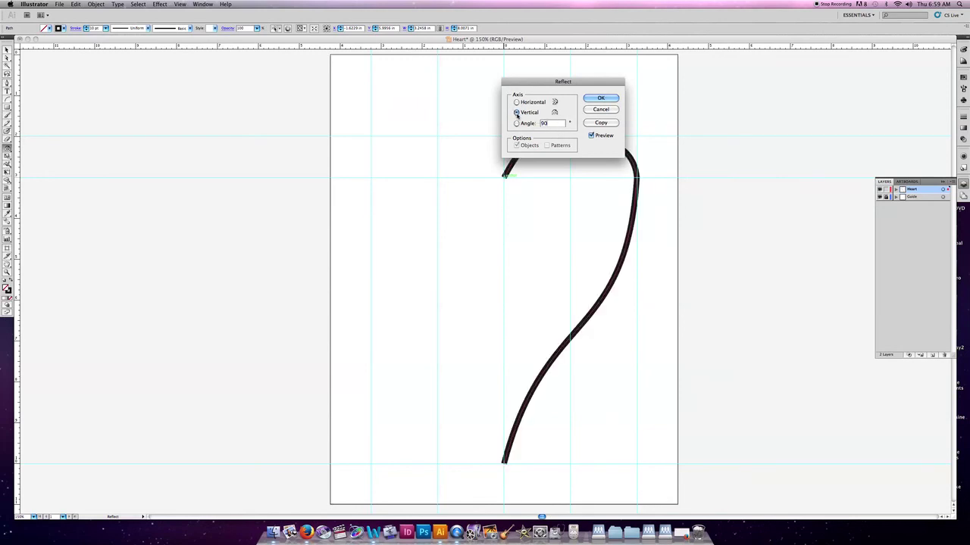
{"action": "left_click", "coordinate": [600, 122]}
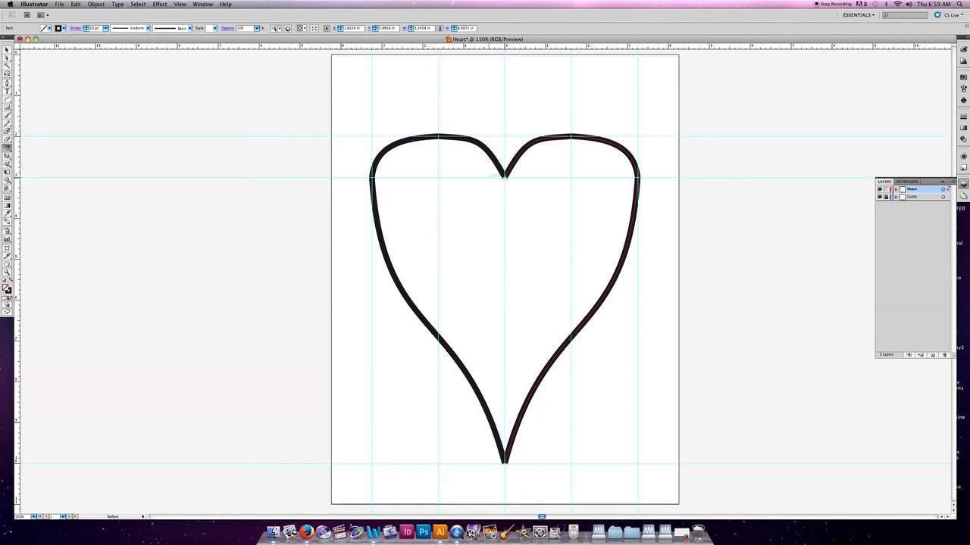
- Select both mirrored heart halves and join them into one path with Object > Path > Join
{"action": "key", "text": "v"}
{"action": "left_click", "coordinate": [490, 181]}
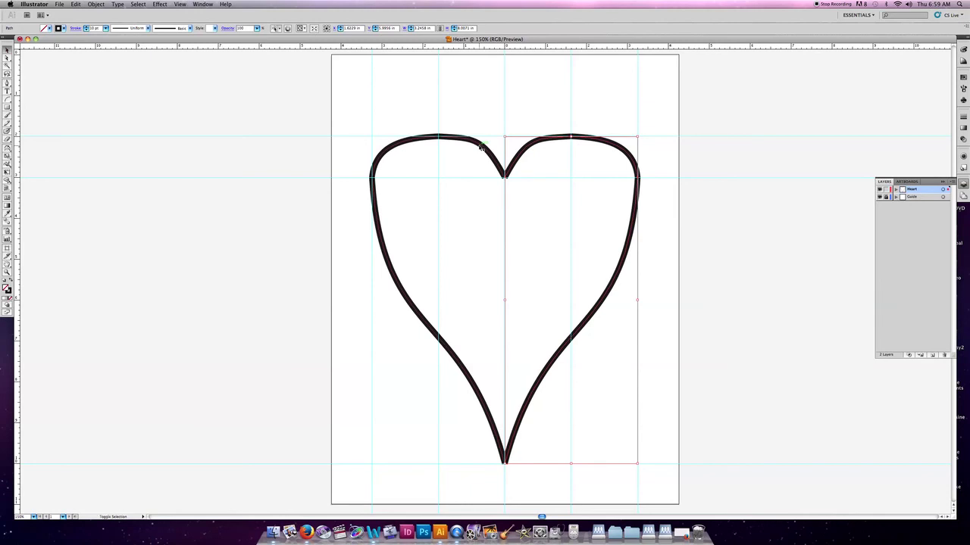
{"action": "left_click", "coordinate": [479, 146], "text": "shift"}
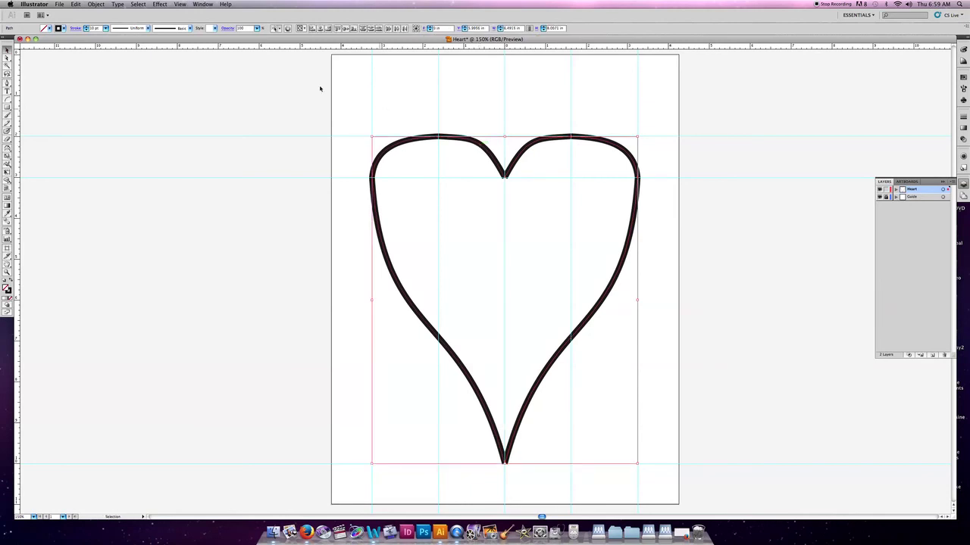
{"action": "left_click", "coordinate": [99, 5]}
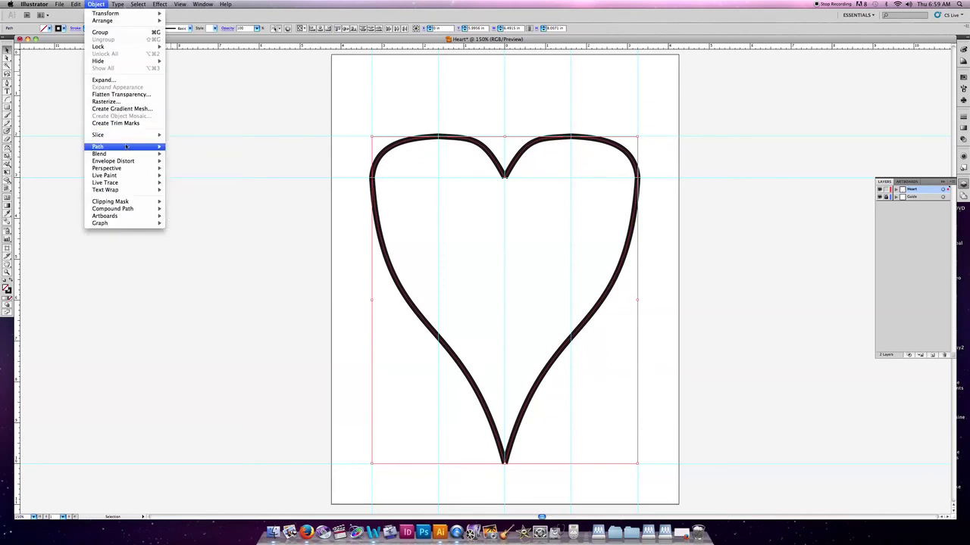
{"action": "left_click", "coordinate": [180, 146]}
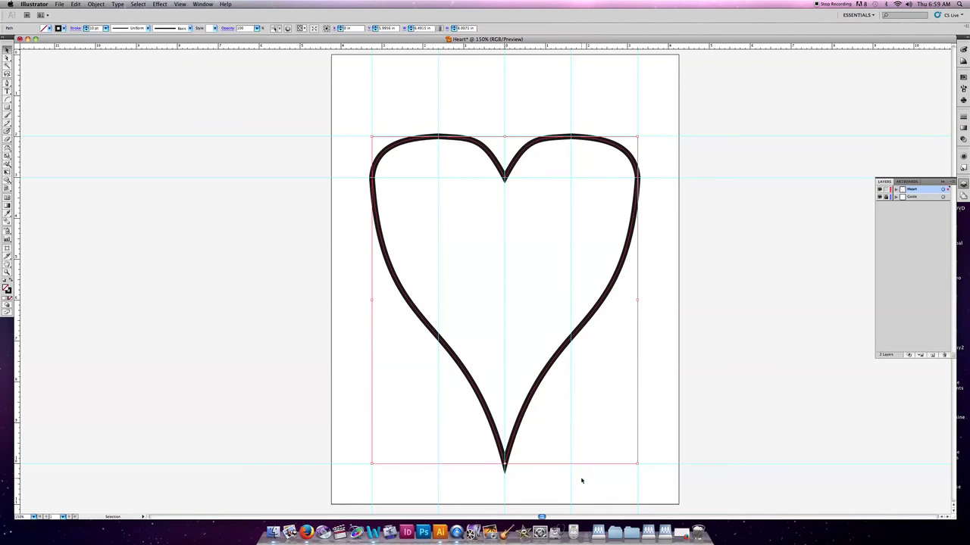
{"action": "scroll", "coordinate": [582, 480], "scroll_direction": "up", "scroll_amount": 3}
{"action": "left_click", "coordinate": [641, 349]}
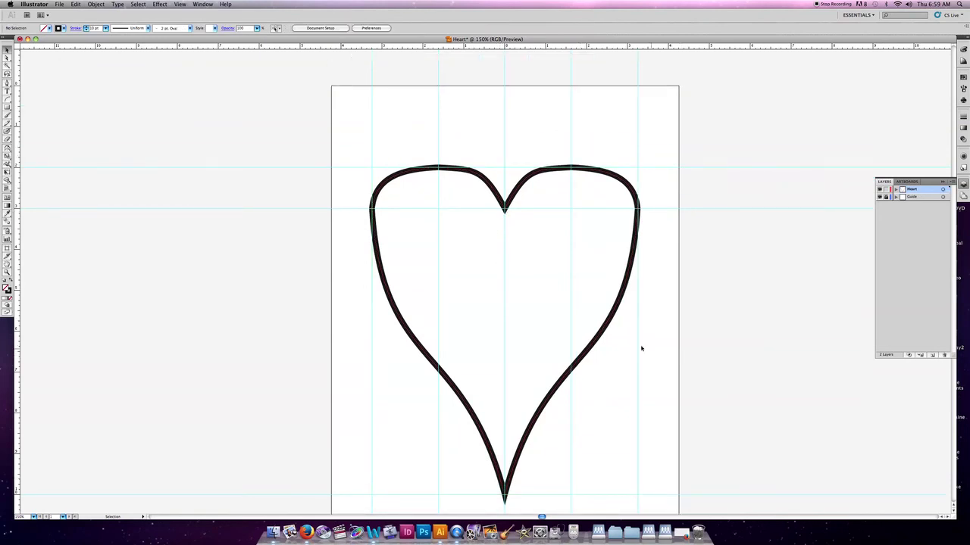
{"action": "left_click", "coordinate": [597, 339]}
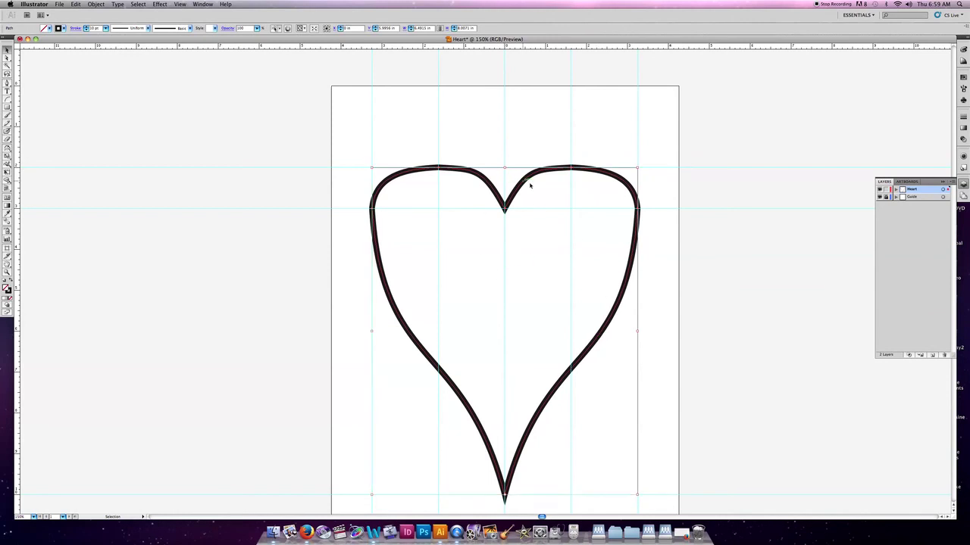
{"action": "scroll", "coordinate": [506, 246], "scroll_direction": "up", "scroll_amount": 5}
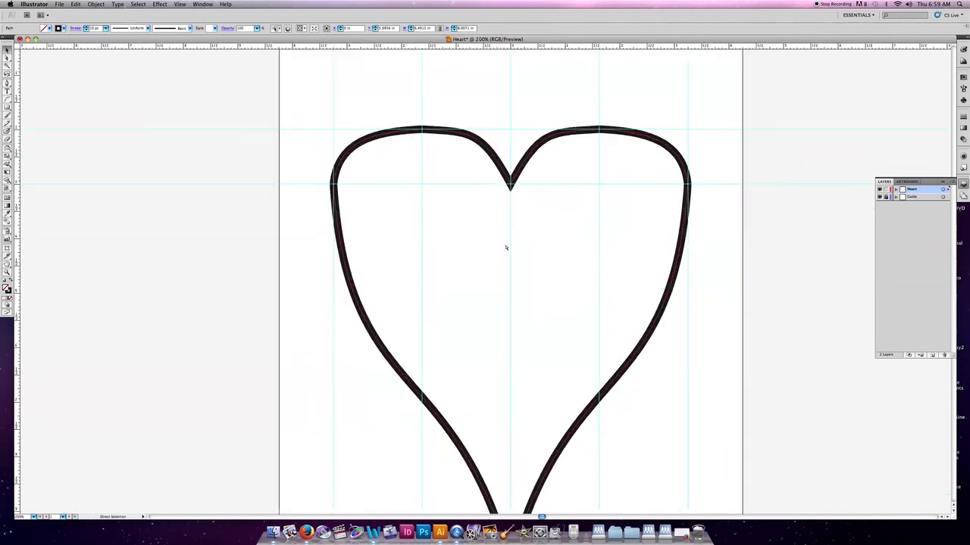
{"action": "scroll", "coordinate": [544, 264], "scroll_direction": "up", "scroll_amount": 8}
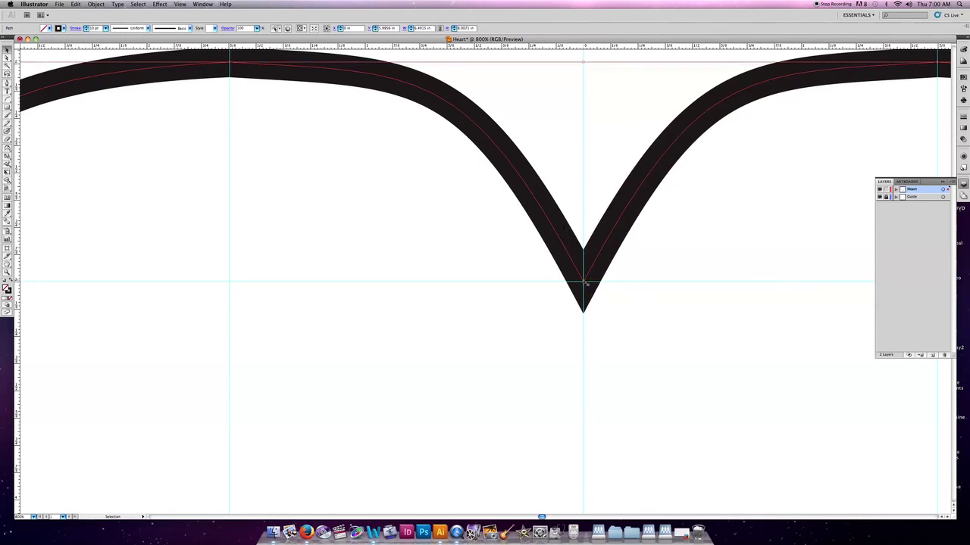
{"action": "scroll", "coordinate": [587, 280], "scroll_direction": "down", "scroll_amount": 2}
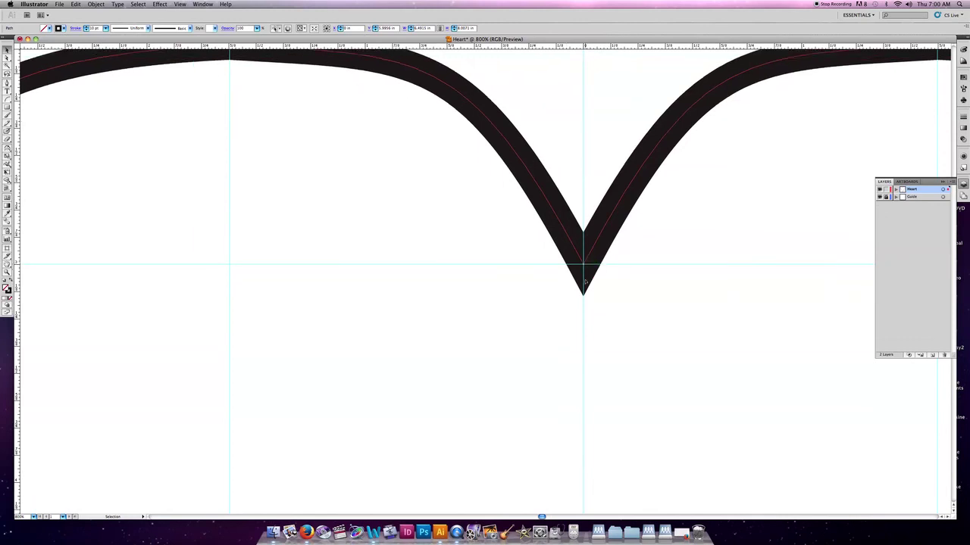
{"action": "key", "text": "super+minus"}
{"action": "key", "text": "super+minus"}
{"action": "key", "text": "super+minus"}
{"action": "scroll", "coordinate": [571, 292], "scroll_direction": "down", "scroll_amount": 10}
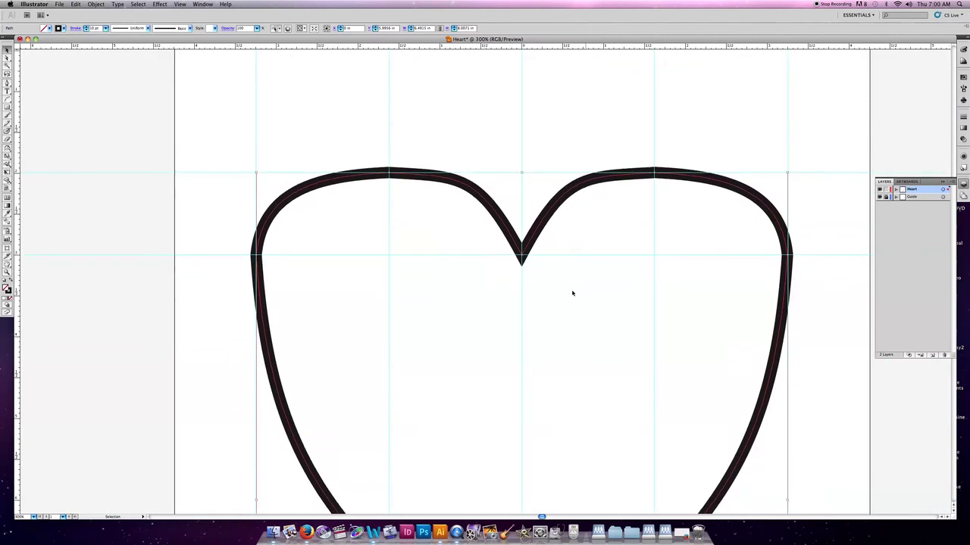
{"action": "scroll", "coordinate": [556, 322], "scroll_direction": "down", "scroll_amount": 20}
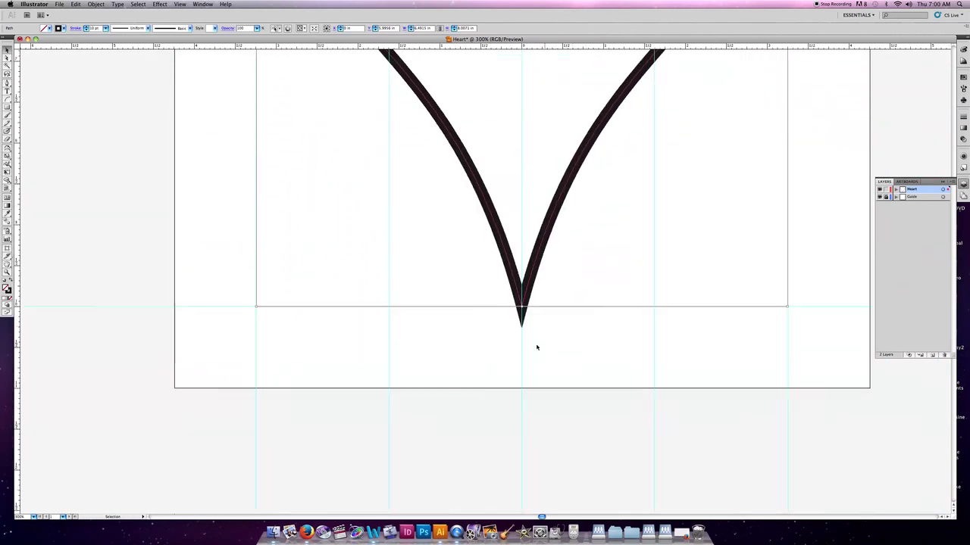
{"action": "scroll", "coordinate": [535, 304], "scroll_direction": "up", "scroll_amount": 15}
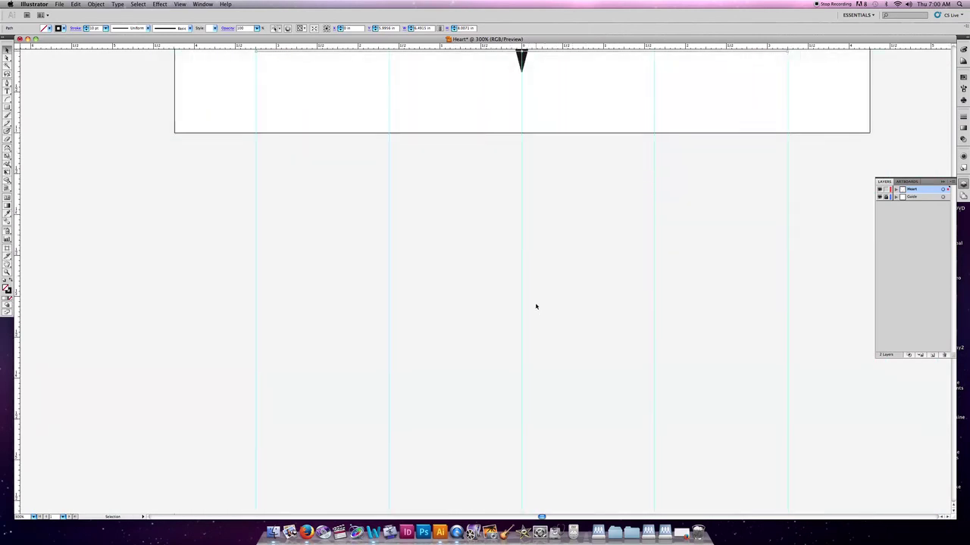
{"action": "scroll", "coordinate": [536, 306], "scroll_direction": "down", "scroll_amount": 2}
{"action": "key", "text": "super+equal"}
{"action": "key", "text": "super+equal"}
{"action": "key", "text": "super+equal"}
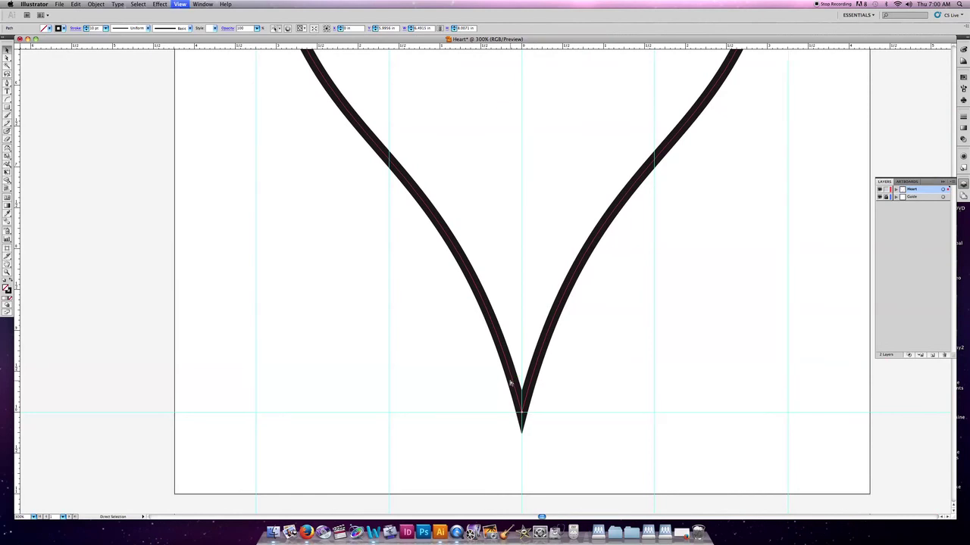
{"action": "key", "text": "super+equal"}
{"action": "scroll", "coordinate": [538, 422], "scroll_direction": "left", "scroll_amount": 10}
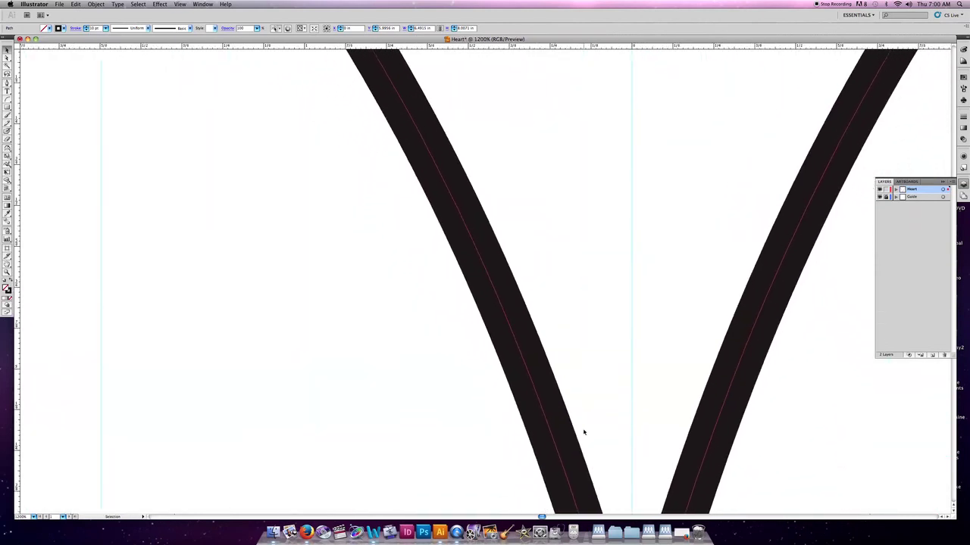
{"action": "scroll", "coordinate": [585, 433], "scroll_direction": "down", "scroll_amount": 10}
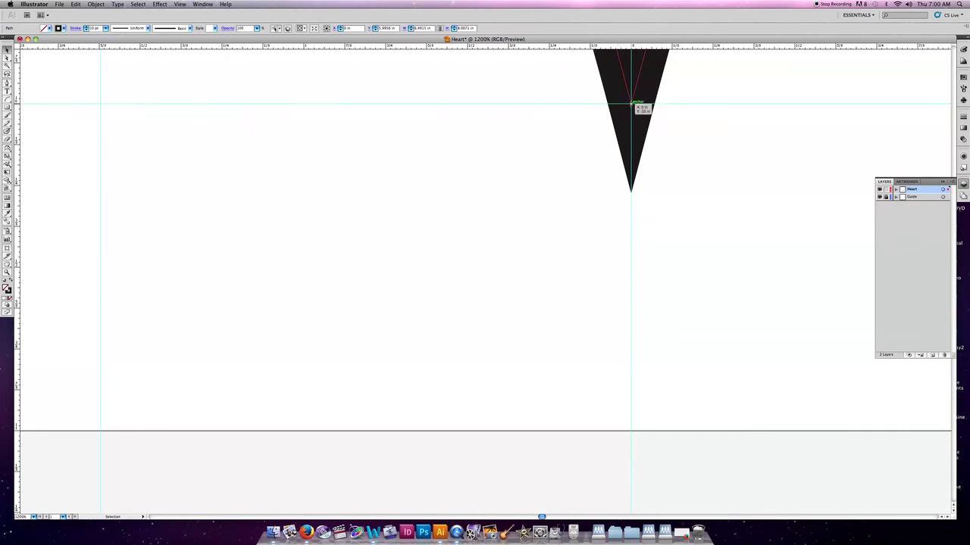
{"action": "scroll", "coordinate": [636, 118], "scroll_direction": "up", "scroll_amount": 2}
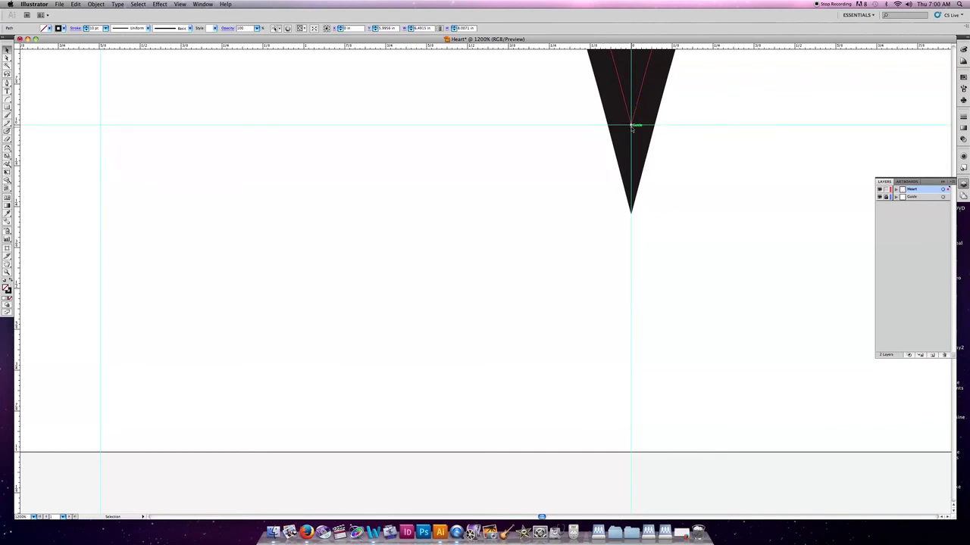
{"action": "scroll", "coordinate": [632, 133], "scroll_direction": "up", "scroll_amount": 1}
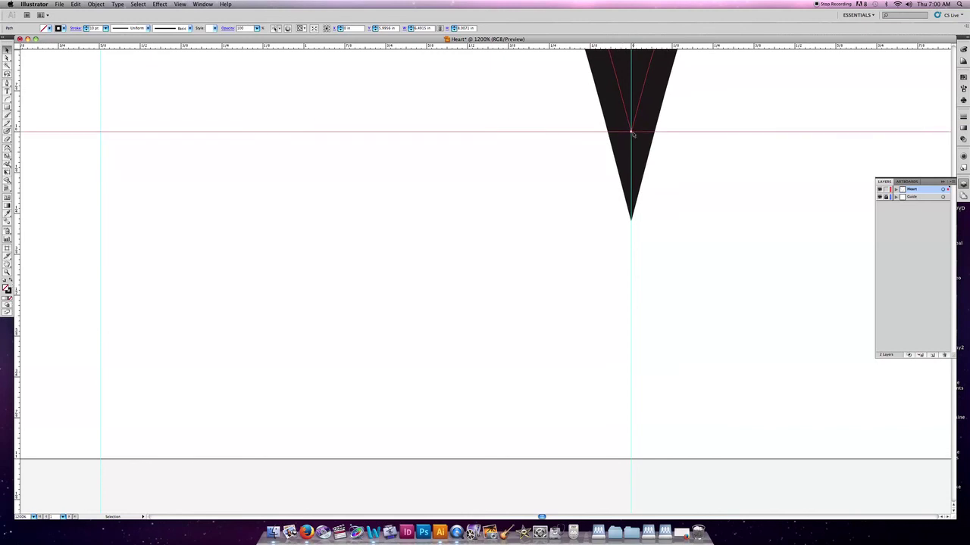
{"action": "scroll", "coordinate": [632, 133], "scroll_direction": "up", "scroll_amount": 5}
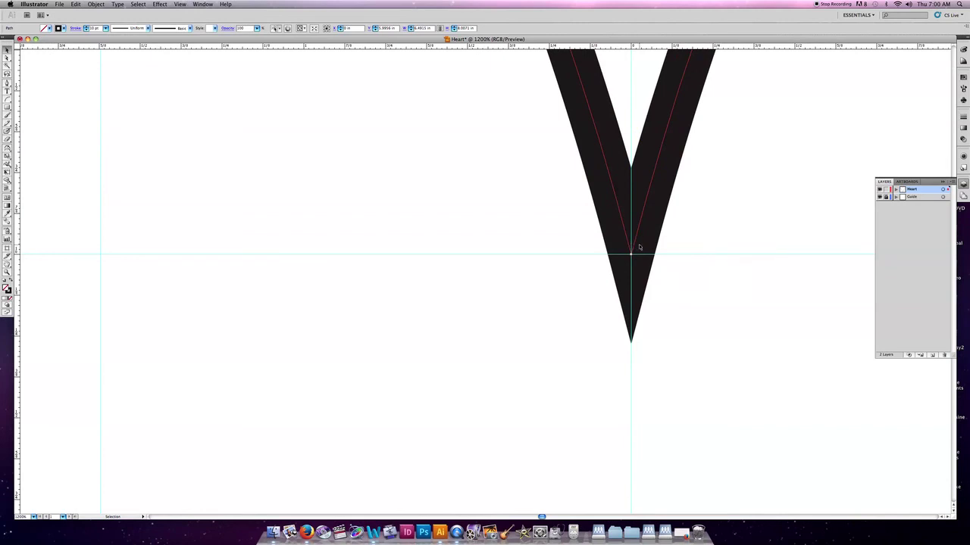
{"action": "key", "text": "super+u"}
{"action": "key", "text": "super+0"}
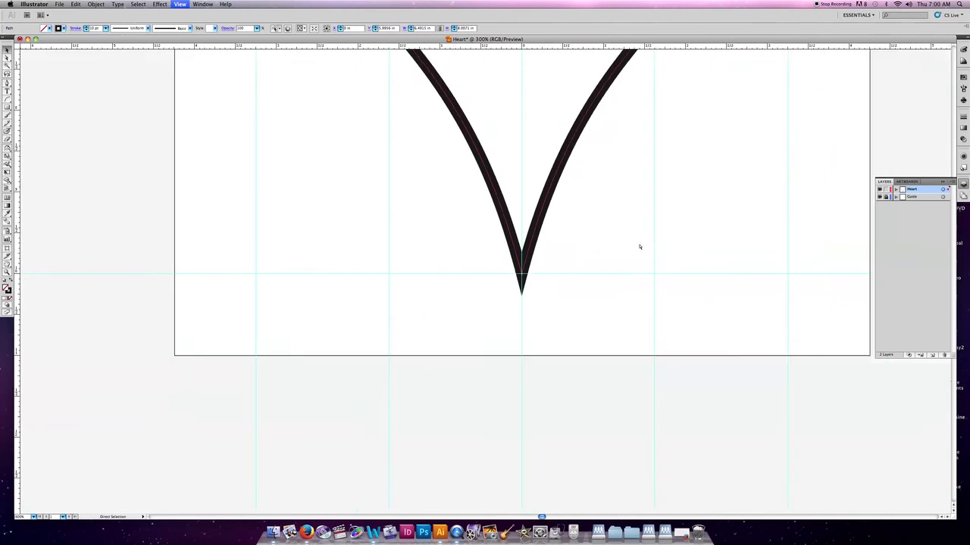
{"action": "key", "text": "v"}
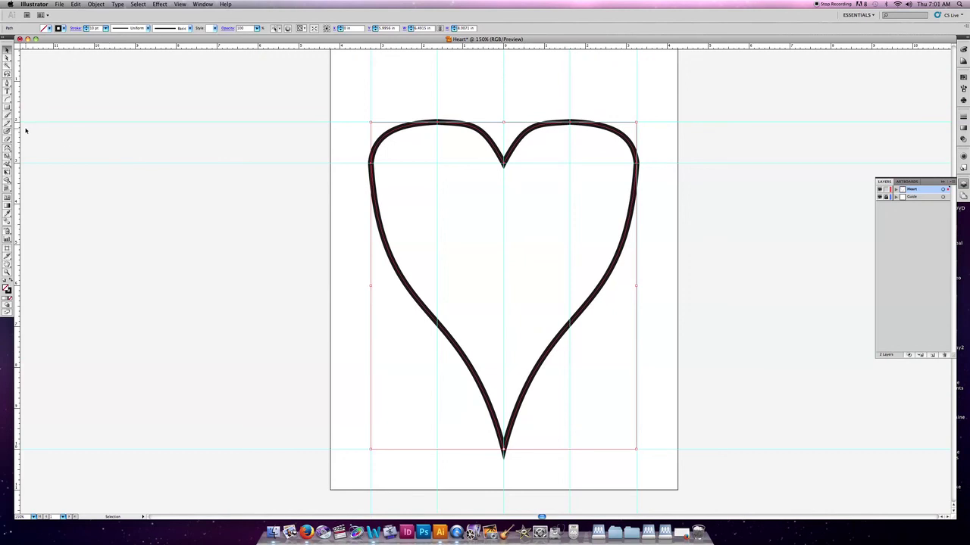
- Choose the Polar Grid tool and create a new layer
{"action": "left_click", "coordinate": [8, 99]}
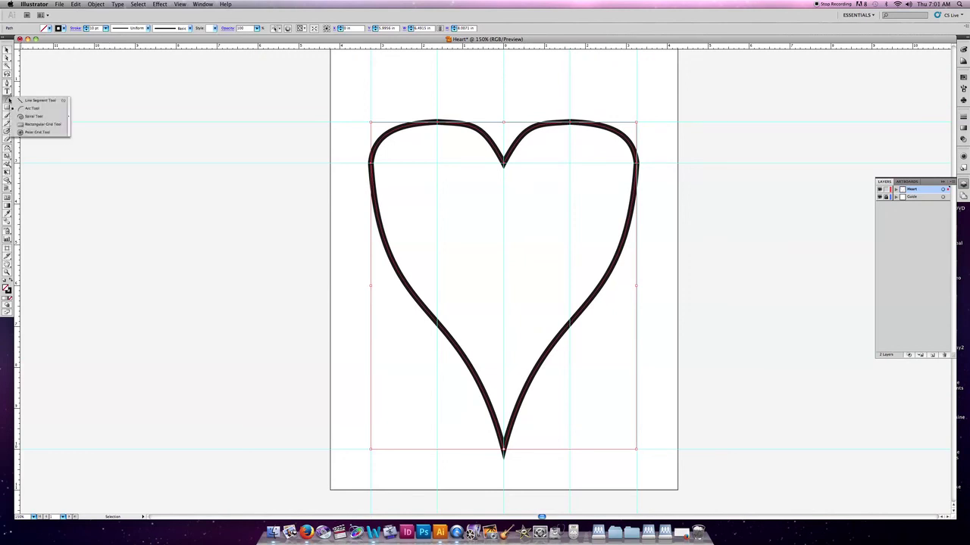
{"action": "left_click_drag", "start_coordinate": [9, 99], "coordinate": [44, 133]}
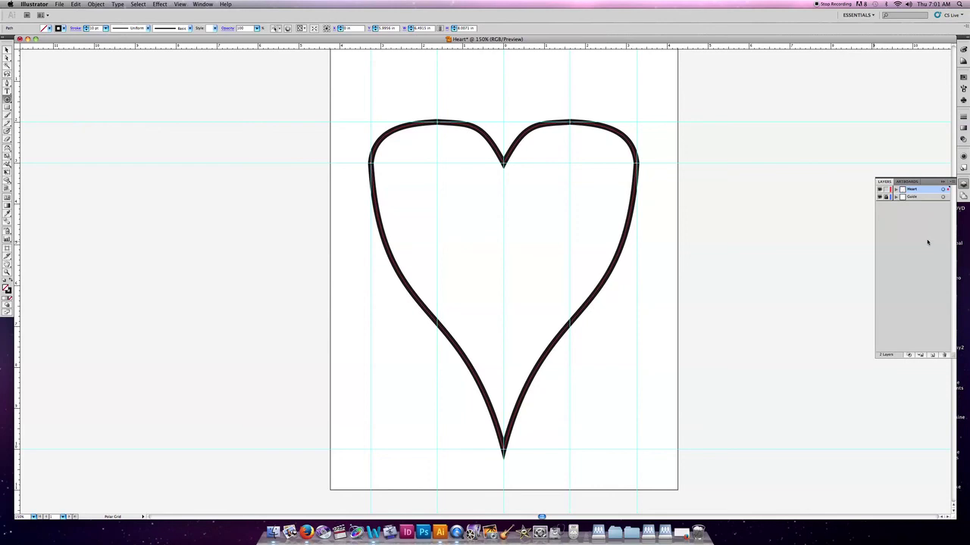
{"action": "left_click", "coordinate": [933, 355]}
- Name the new layer 'BullsEye' and lock the Heart layer
{"action": "key", "text": "shift+b"}
{"action": "key", "text": "u"}
{"action": "key", "text": "m"}
{"action": "key", "text": "s"}
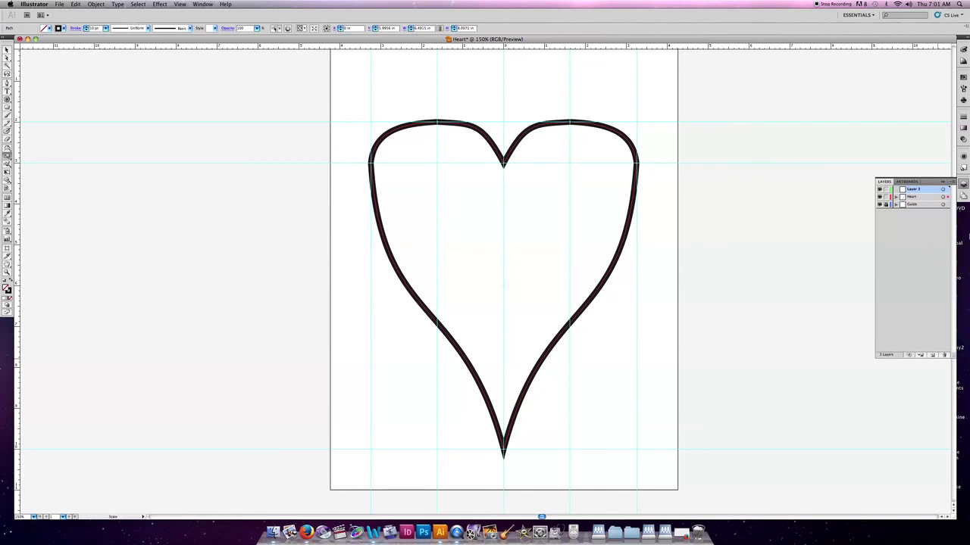
{"action": "double_click", "coordinate": [921, 190]}
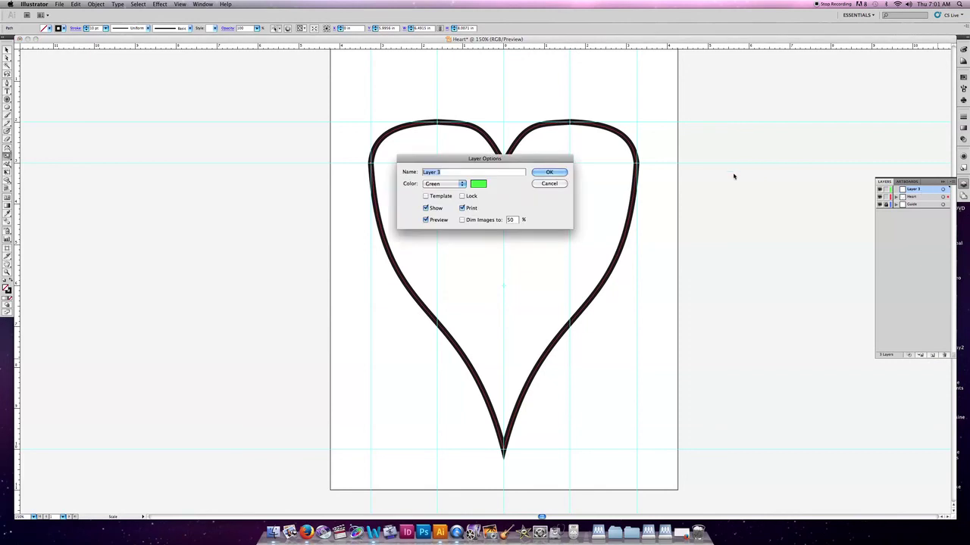
{"action": "type", "text": "BullsEye"}
{"action": "left_click", "coordinate": [561, 174]}
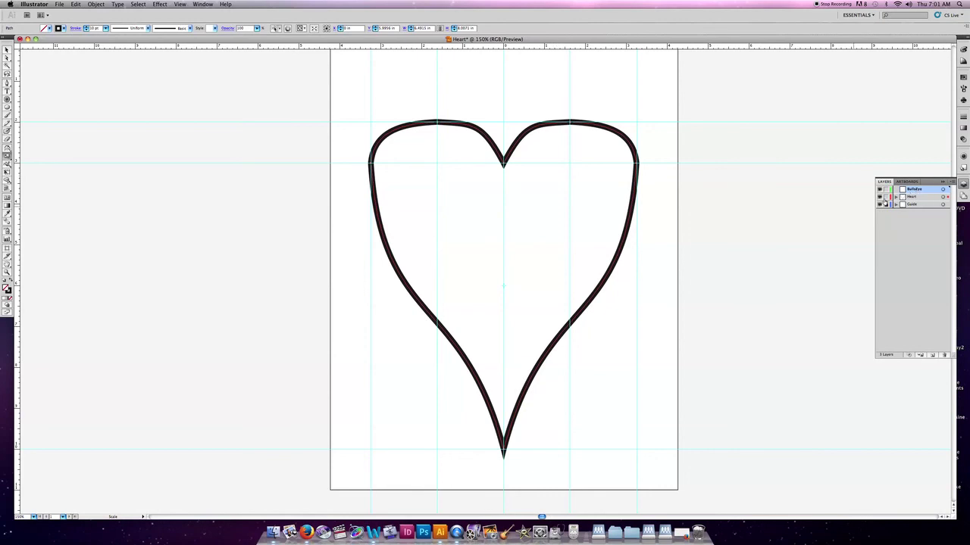
{"action": "left_click", "coordinate": [885, 197]}
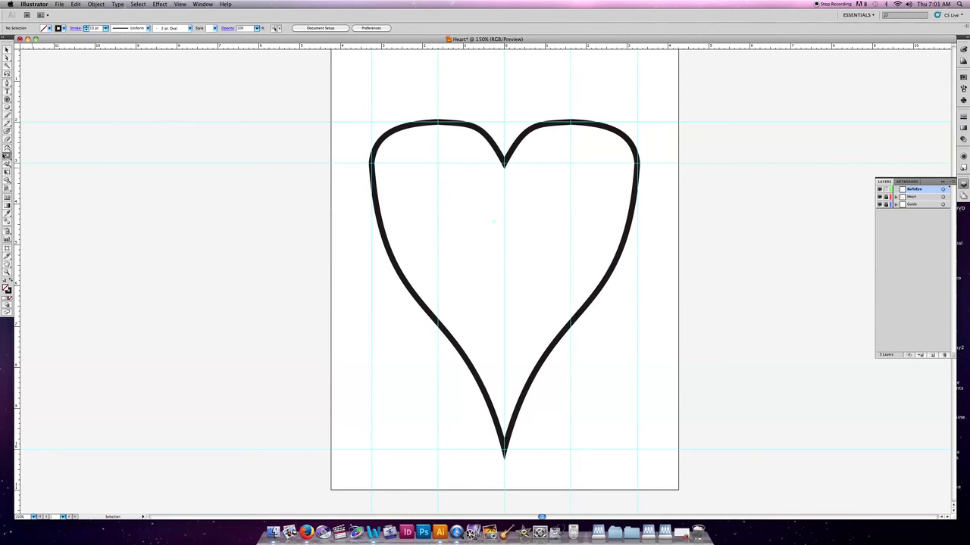
- Drag a polar grid out from the heart's centre, removing all radial dividers
{"action": "left_click", "coordinate": [7, 99]}
{"action": "left_click_drag", "start_coordinate": [510, 250], "coordinate": [260, 53]}
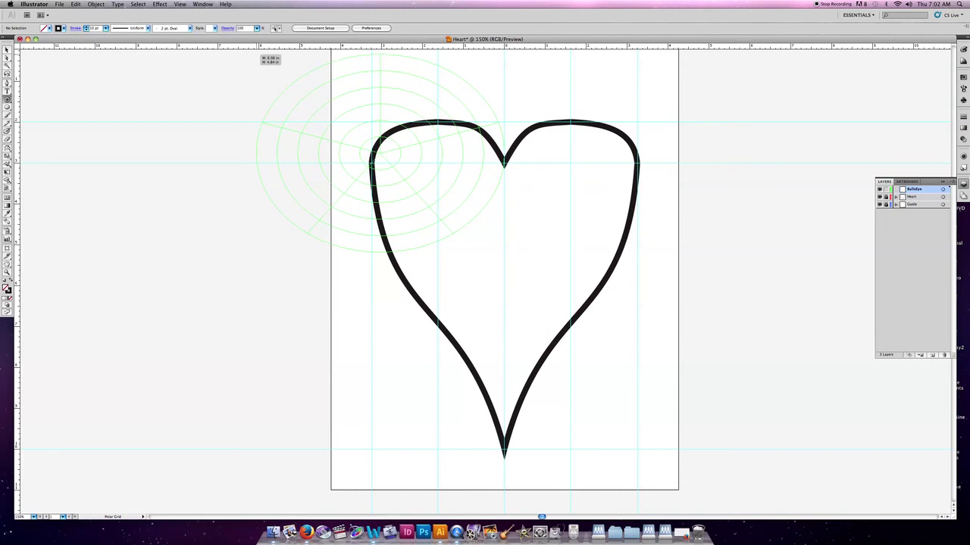
{"action": "key", "text": "Right"}
{"action": "key", "text": "Right"}
{"action": "key", "text": "Right"}
{"action": "key", "text": "Right"}
{"action": "key", "text": "Right"}
{"action": "key", "text": "Right"}
{"action": "left_click_drag", "start_coordinate": [259, 54], "coordinate": [324, 109]}
{"action": "key", "text": "Left"}
{"action": "key", "text": "Left"}
{"action": "key", "text": "Left"}
{"action": "key", "text": "Left"}
{"action": "key", "text": "Left"}
{"action": "key", "text": "Left"}
{"action": "key", "text": "Down"}
{"action": "key", "text": "Left"}
{"action": "key", "text": "Left"}
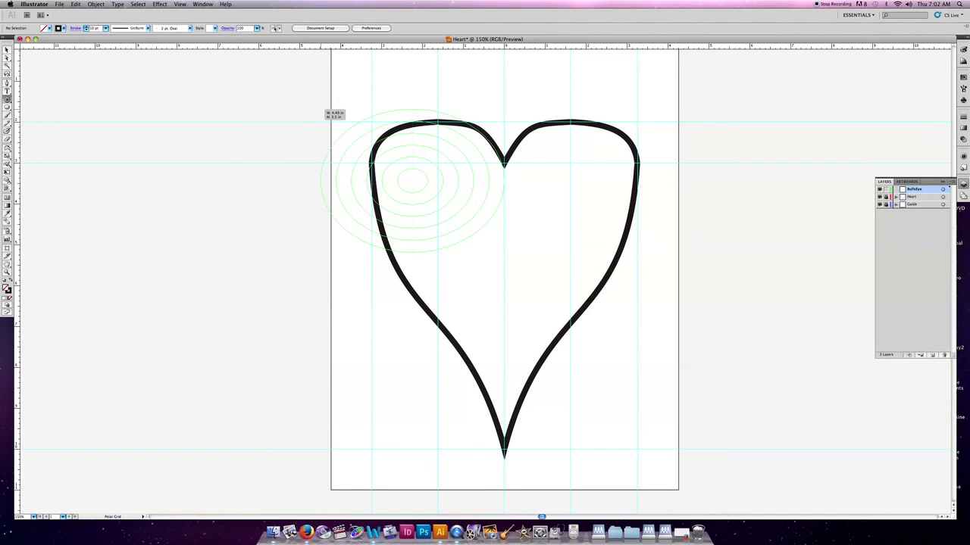
{"action": "key", "text": "Up"}
{"action": "key", "text": "Up"}
- Settle on about six concentric rings and size the grid from its centre over the heart
{"action": "left_click_drag", "start_coordinate": [324, 109], "coordinate": [324, 109]}
{"action": "key", "text": "Up"}
{"action": "key", "text": "Down"}
{"action": "key", "text": "Down"}
{"action": "key", "text": "Down"}
{"action": "key", "text": "Up"}
{"action": "key", "text": "Up"}
{"action": "key", "text": "Up"}
{"action": "key", "text": "Up"}
{"action": "key", "text": "Up"}
{"action": "key", "text": "Up"}
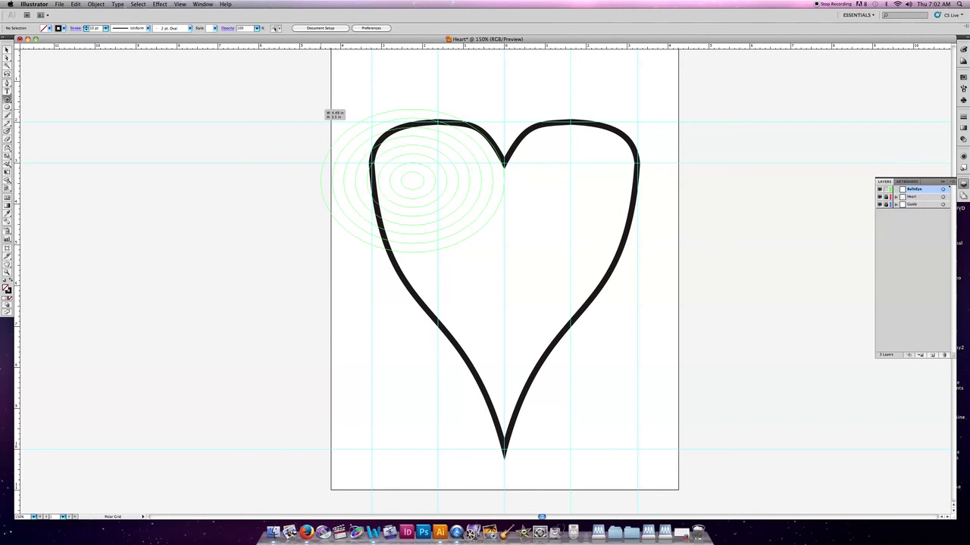
{"action": "left_click_drag", "start_coordinate": [325, 109], "coordinate": [318, 87]}
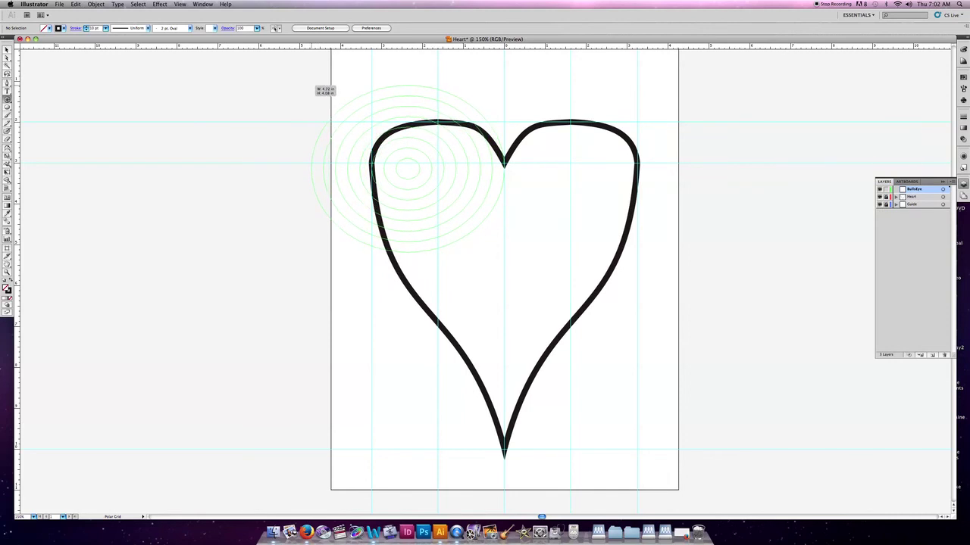
{"action": "left_click_drag", "start_coordinate": [317, 87], "coordinate": [302, 73]}
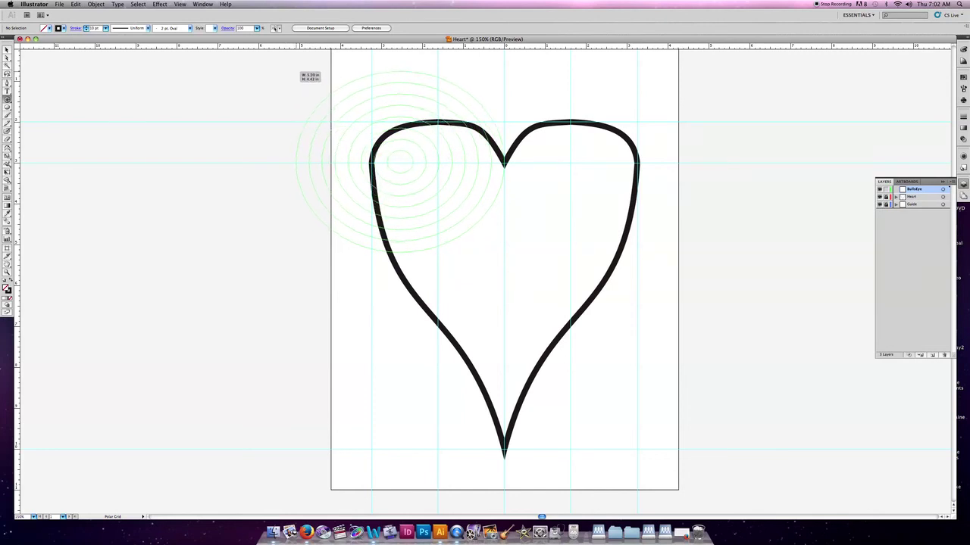
{"action": "key", "text": "alt"}
{"action": "left_click_drag", "start_coordinate": [302, 73], "coordinate": [321, 94]}
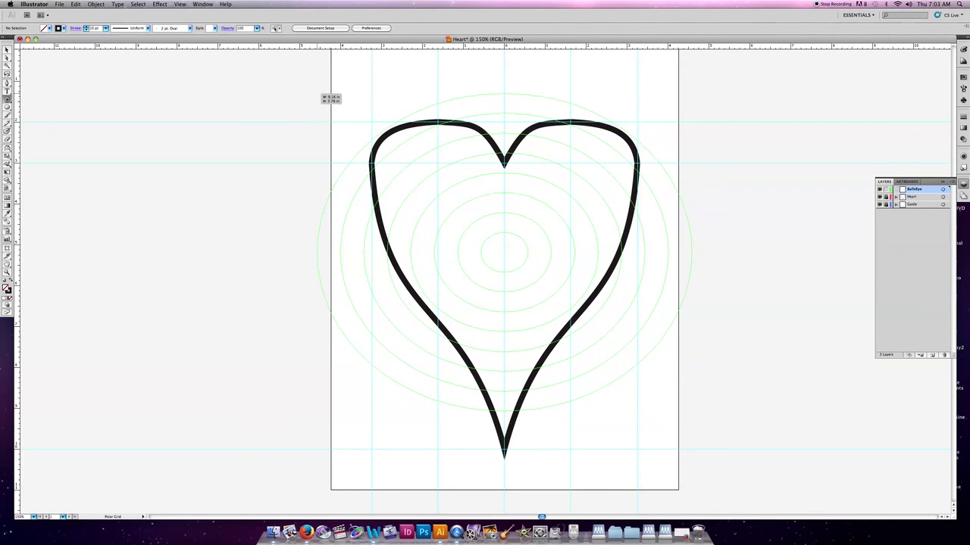
- Finish the seven-ring concentric grid over the heart and select its group
{"action": "mouse_move", "coordinate": [321, 94]}
{"action": "left_mouse_down"}
{"action": "mouse_move", "coordinate": [350, 113]}
{"action": "mouse_move", "coordinate": [340, 104]}
{"action": "mouse_move", "coordinate": [332, 135]}
{"action": "mouse_move", "coordinate": [409, 69]}
{"action": "mouse_move", "coordinate": [446, 82]}
{"action": "mouse_move", "coordinate": [332, 65]}
{"action": "mouse_move", "coordinate": [314, 109]}
{"action": "mouse_move", "coordinate": [311, 85]}
{"action": "mouse_move", "coordinate": [328, 129]}
{"action": "mouse_move", "coordinate": [318, 88]}
{"action": "left_mouse_up"}
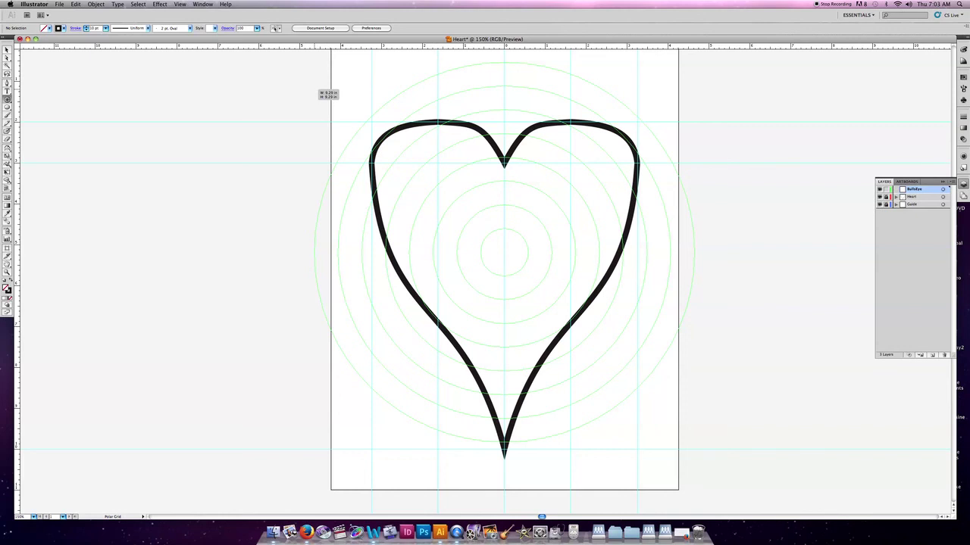
{"action": "left_click_drag", "start_coordinate": [314, 88], "coordinate": [315, 88]}
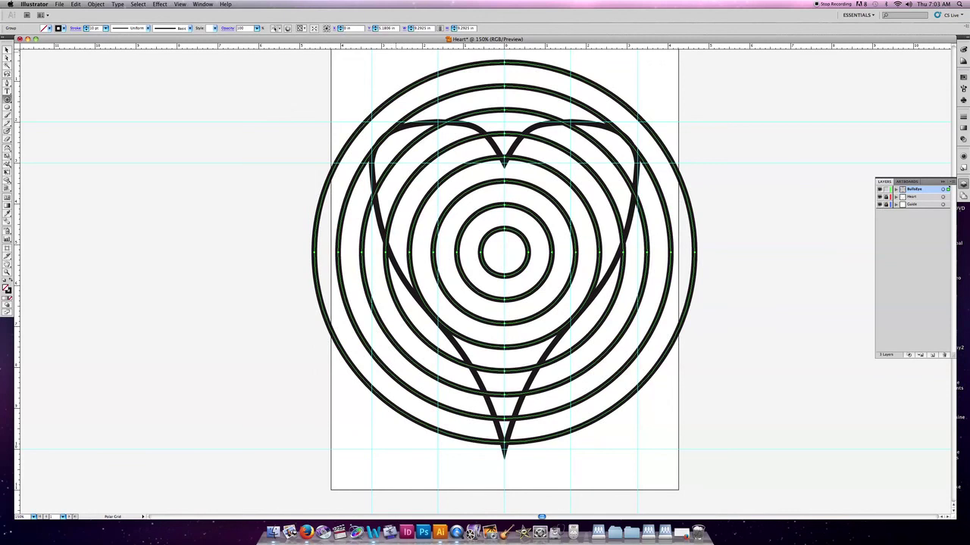
{"action": "left_click", "coordinate": [7, 51]}
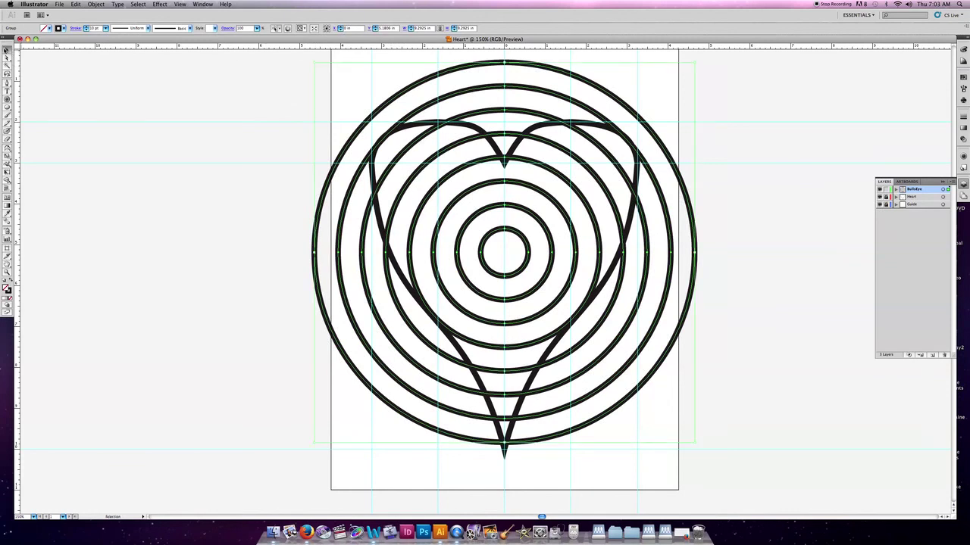
- Delete the old grid and start a new polar grid from the heart's centre without radial dividers
{"action": "key", "text": "Delete"}
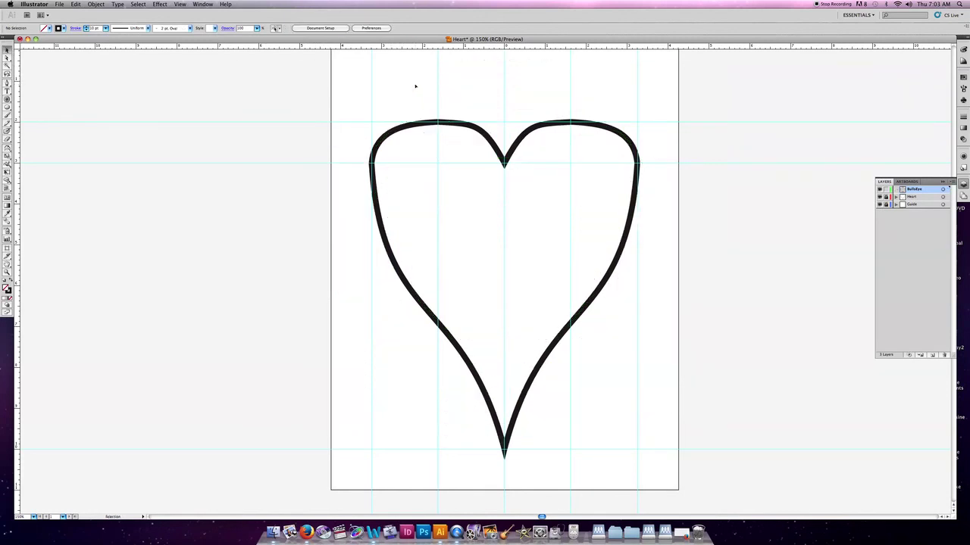
{"action": "left_click", "coordinate": [7, 99]}
{"action": "left_click_drag", "start_coordinate": [504, 253], "coordinate": [403, 156]}
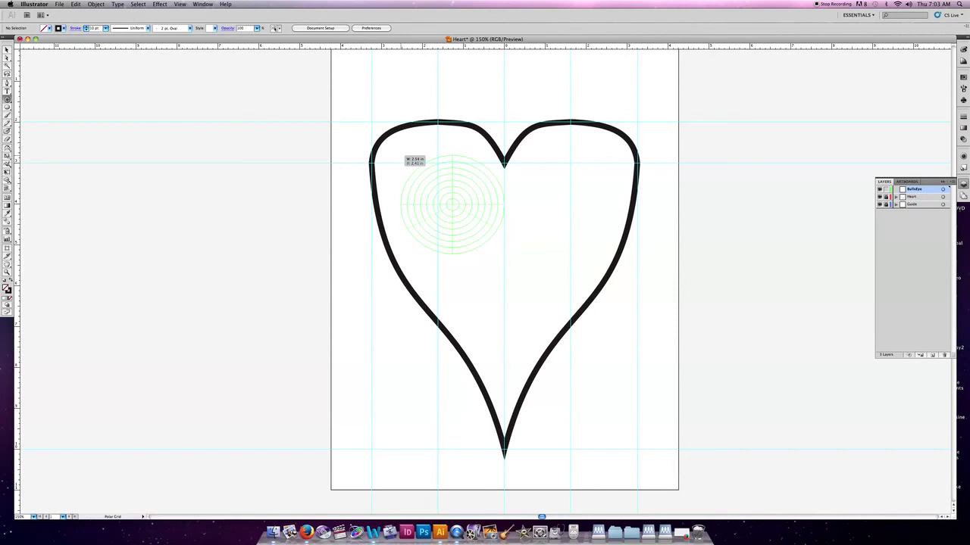
{"action": "key", "text": "Left"}
{"action": "key", "text": "Left"}
{"action": "key", "text": "Left"}
{"action": "left_click_drag", "start_coordinate": [402, 156], "coordinate": [393, 154]}
- Adjust the ring count and size the grid to about 7.30 in, centred on the heart
{"action": "key", "text": "Down"}
{"action": "key", "text": "Down"}
{"action": "key", "text": "Down"}
{"action": "key", "text": "Up"}
{"action": "key", "text": "Up"}
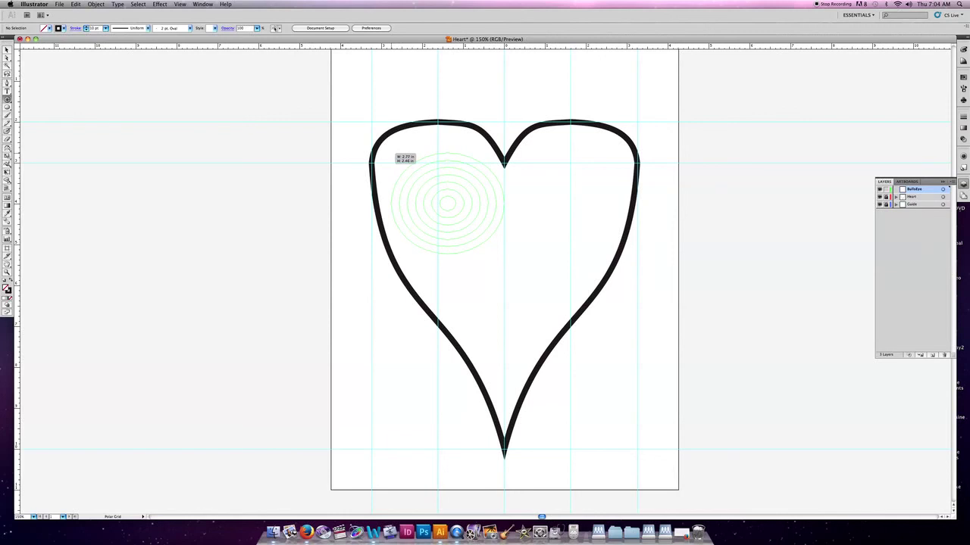
{"action": "left_click_drag", "start_coordinate": [392, 154], "coordinate": [414, 81]}
{"action": "mouse_move", "coordinate": [415, 84]}
{"action": "left_mouse_down"}
{"action": "mouse_move", "coordinate": [418, 71]}
{"action": "mouse_move", "coordinate": [415, 103]}
{"action": "mouse_move", "coordinate": [405, 70]}
{"action": "left_mouse_up"}
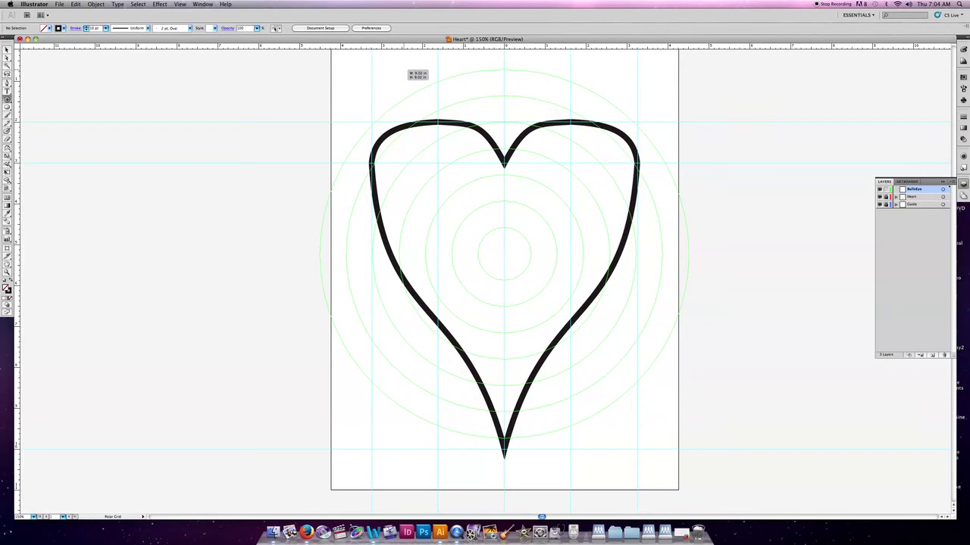
{"action": "left_click_drag", "start_coordinate": [406, 69], "coordinate": [407, 69]}
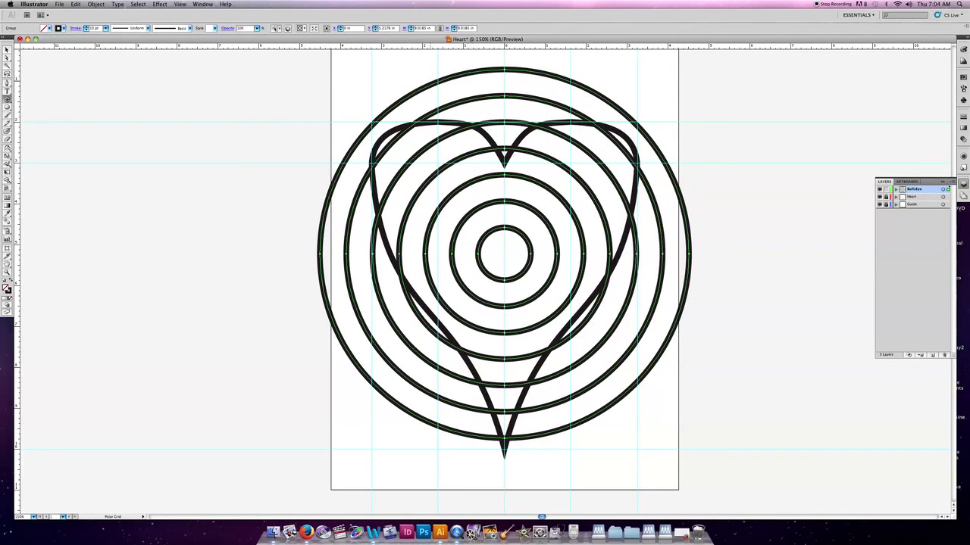
- Give the circles a thin stroke and red fill, then delete the ring group
{"action": "left_click", "coordinate": [106, 29]}
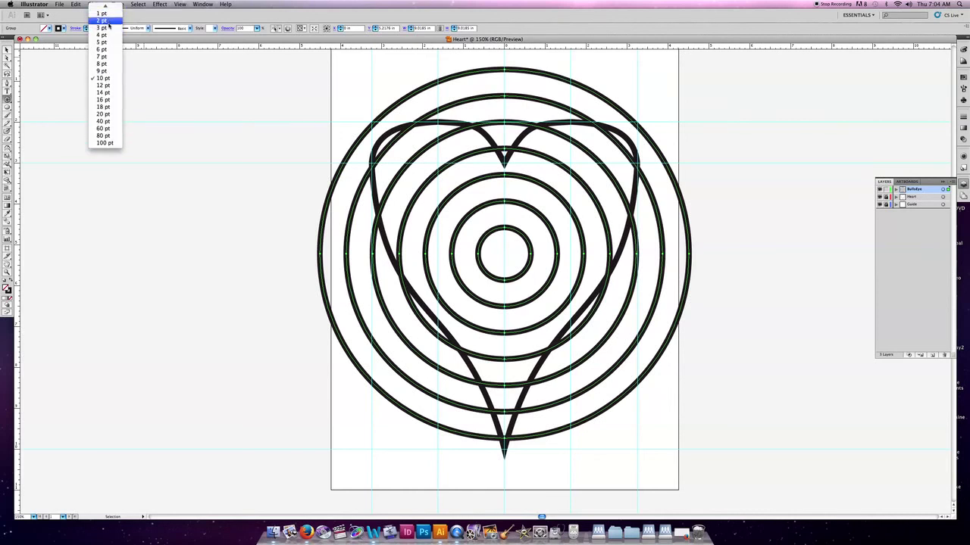
{"action": "left_click", "coordinate": [108, 35]}
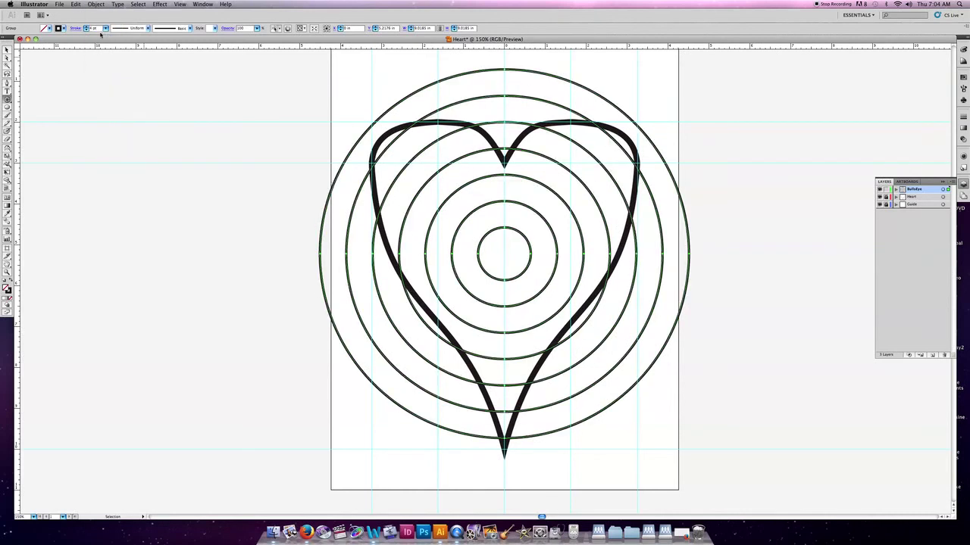
{"action": "left_click", "coordinate": [51, 28]}
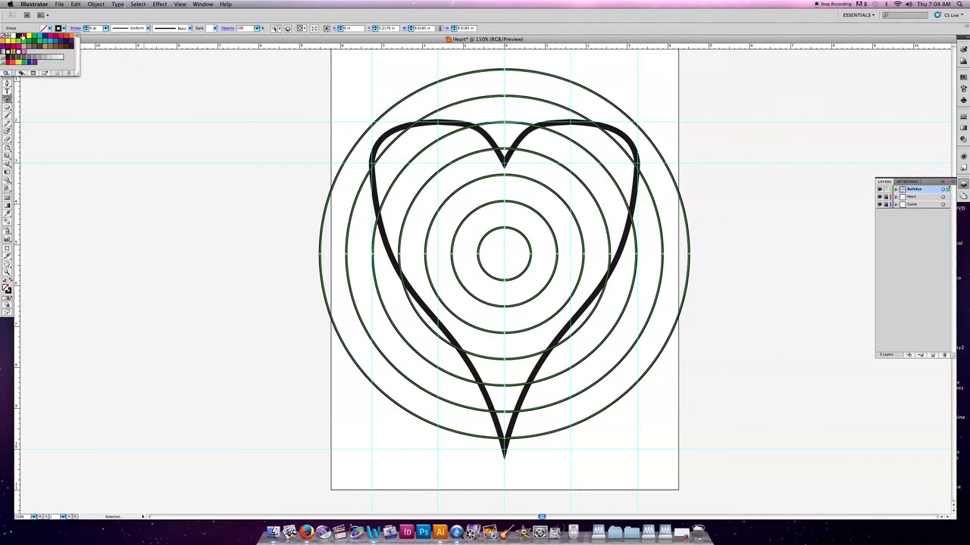
{"action": "left_click", "coordinate": [23, 37]}
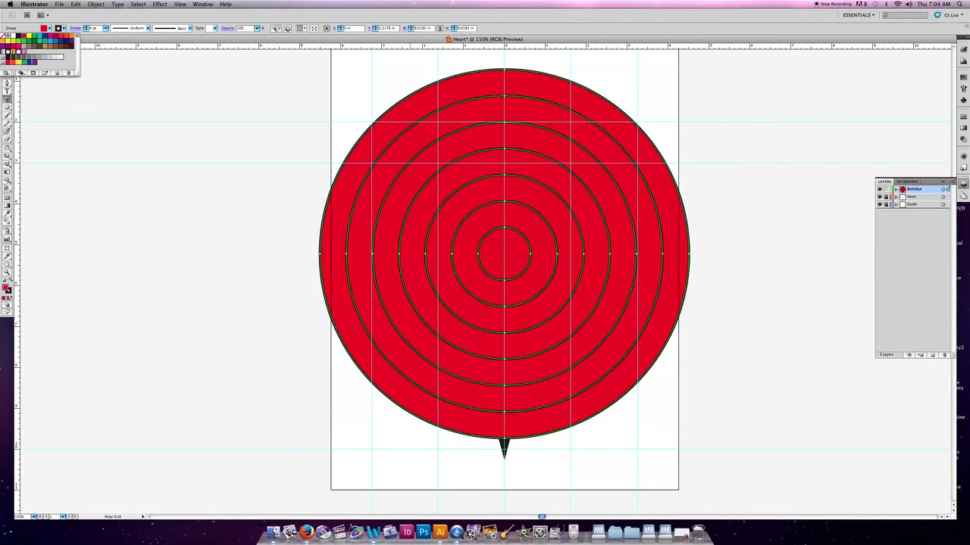
{"action": "key", "text": "Delete"}
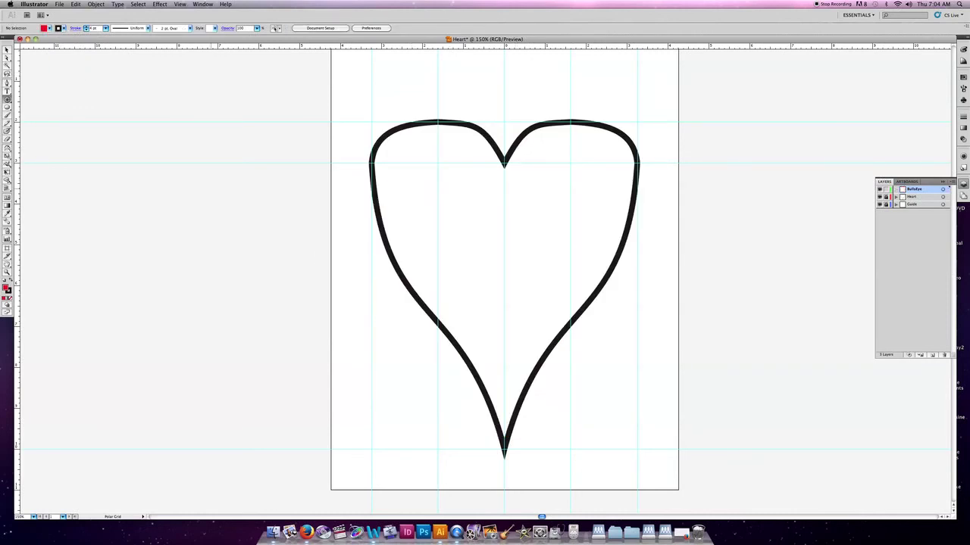
{"action": "key", "text": "v"}
- Create a 9.02 in polar grid with compound-path ellipses and Fill Grid, making a red-and-white bullseye
{"action": "left_click", "coordinate": [510, 248]}
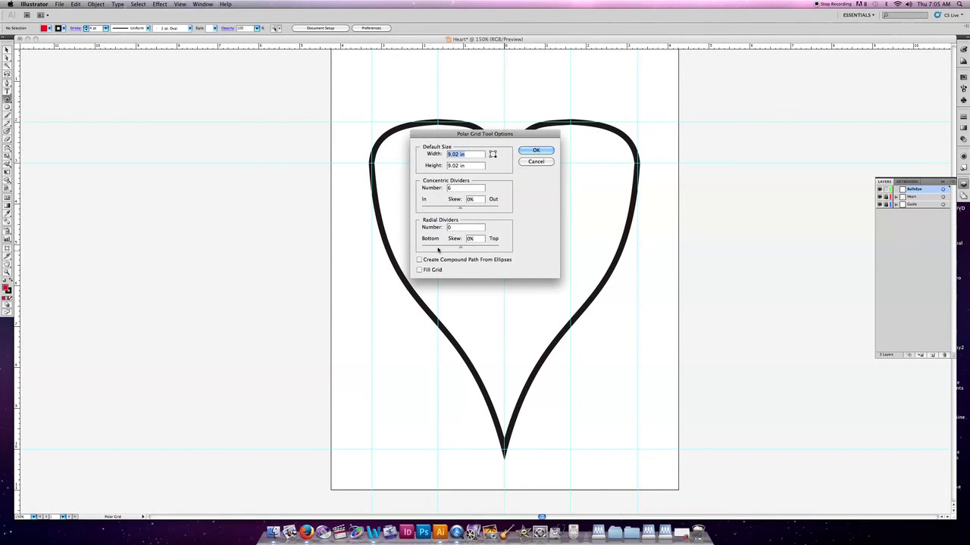
{"action": "left_click", "coordinate": [420, 260]}
{"action": "left_click", "coordinate": [420, 269]}
{"action": "left_click", "coordinate": [537, 151]}
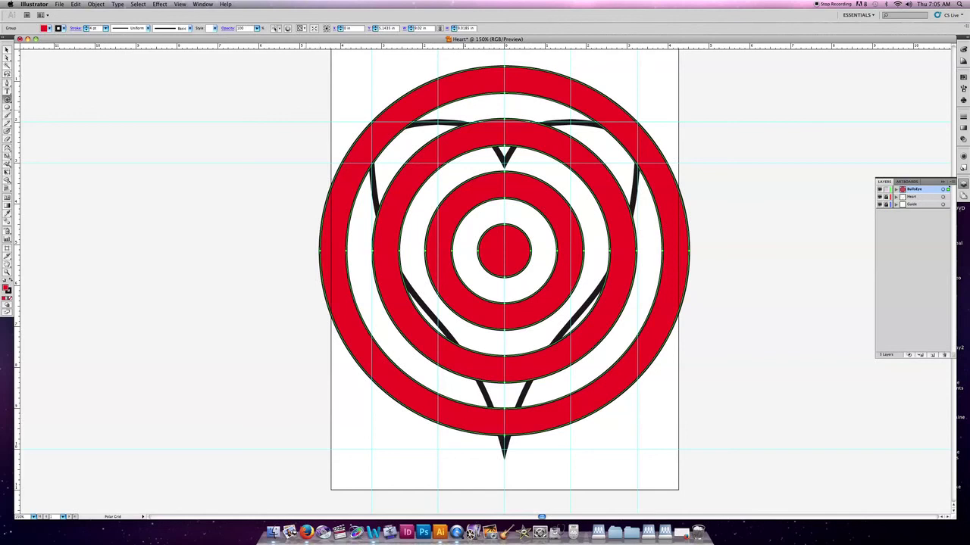
- Select the bullseye group and cut it from the page
{"action": "left_click", "coordinate": [7, 50]}
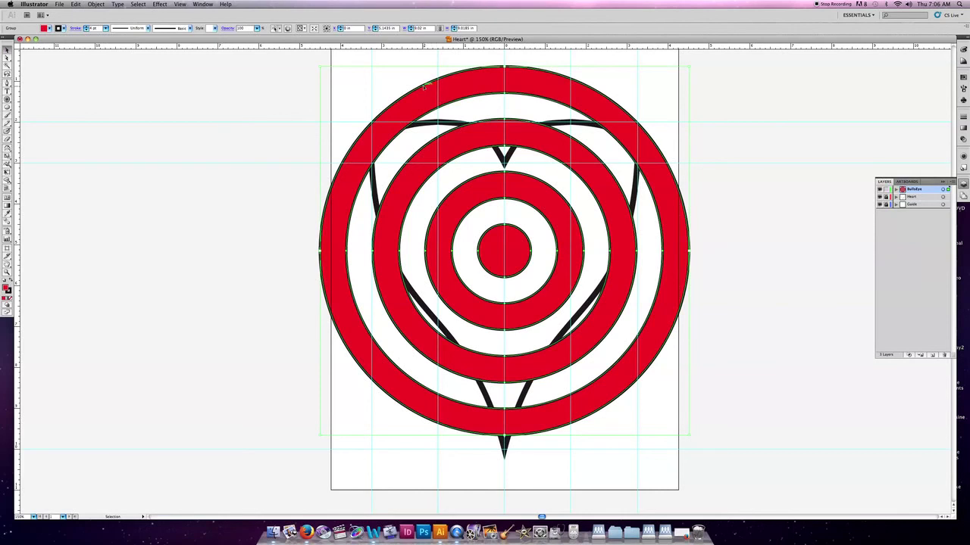
{"action": "key", "text": "a"}
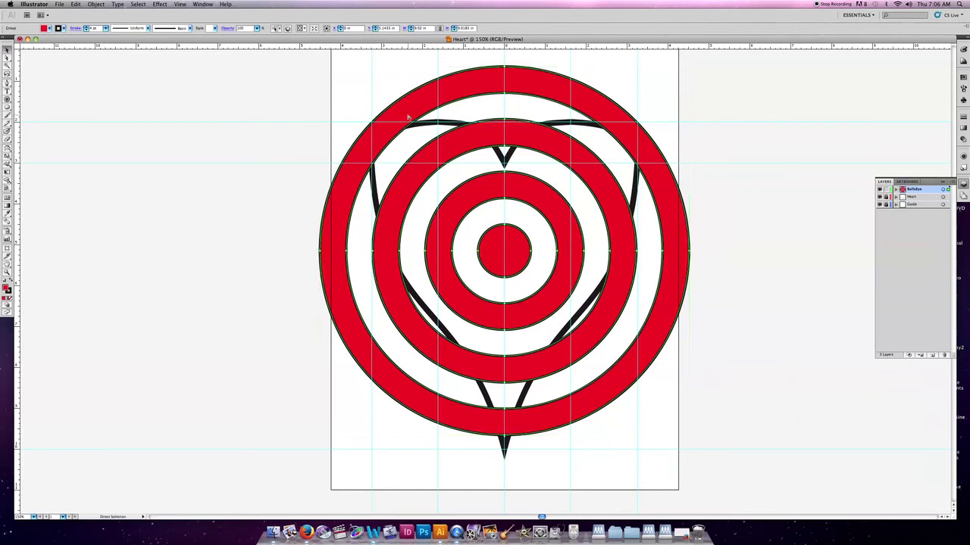
{"action": "key", "text": "Delete"}
{"action": "key", "text": "v"}
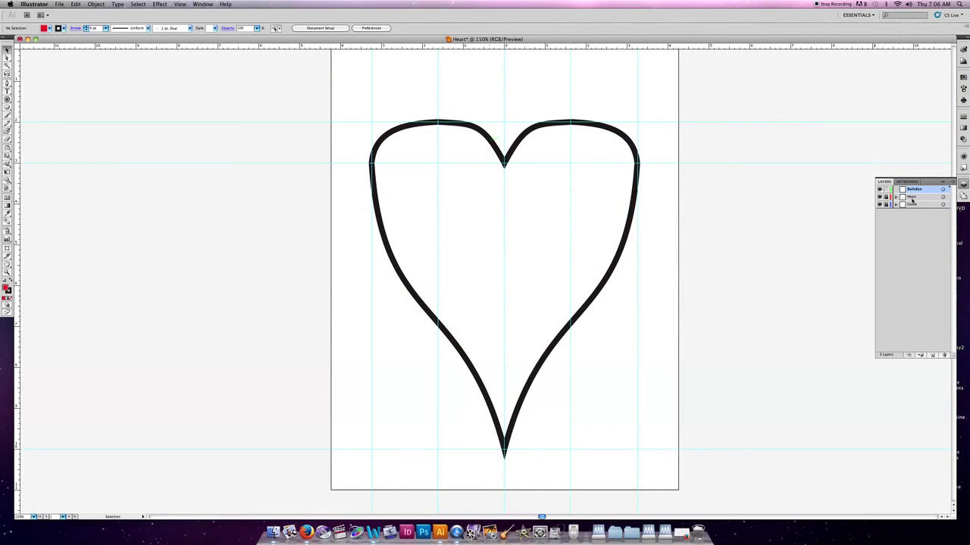
- Unlock the Heart layer, select the heart outline, set Draw Inside mode, and deselect
{"action": "left_click", "coordinate": [885, 196]}
{"action": "left_click", "coordinate": [630, 140]}
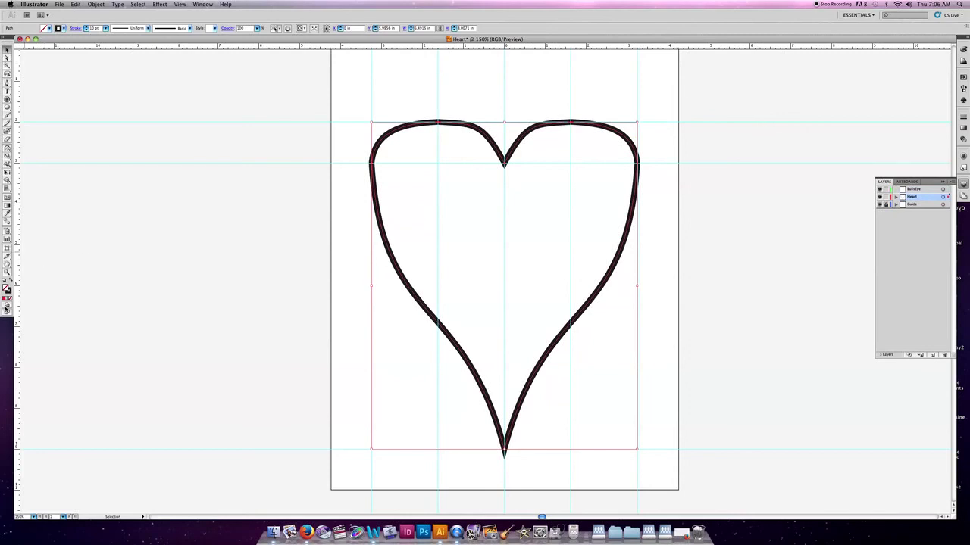
{"action": "left_click", "coordinate": [7, 306]}
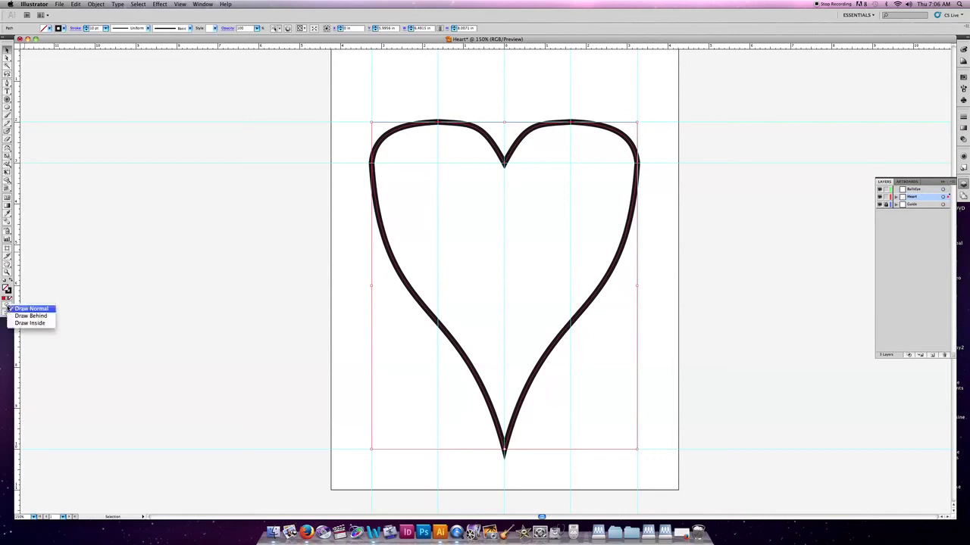
{"action": "left_click", "coordinate": [29, 324]}
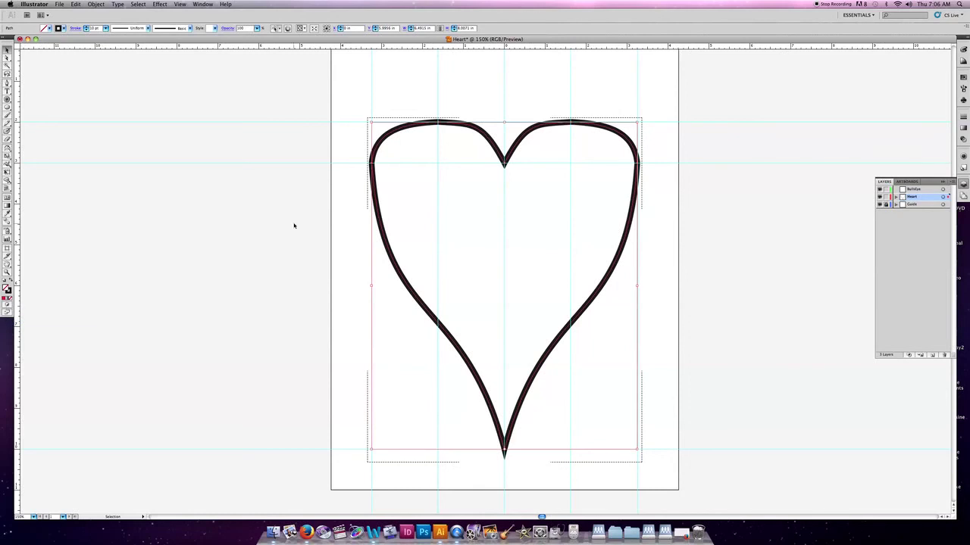
{"action": "left_click", "coordinate": [503, 243]}
- Paste the bullseye inside the heart and move it upward so its centre sits higher
{"action": "key", "text": "a"}
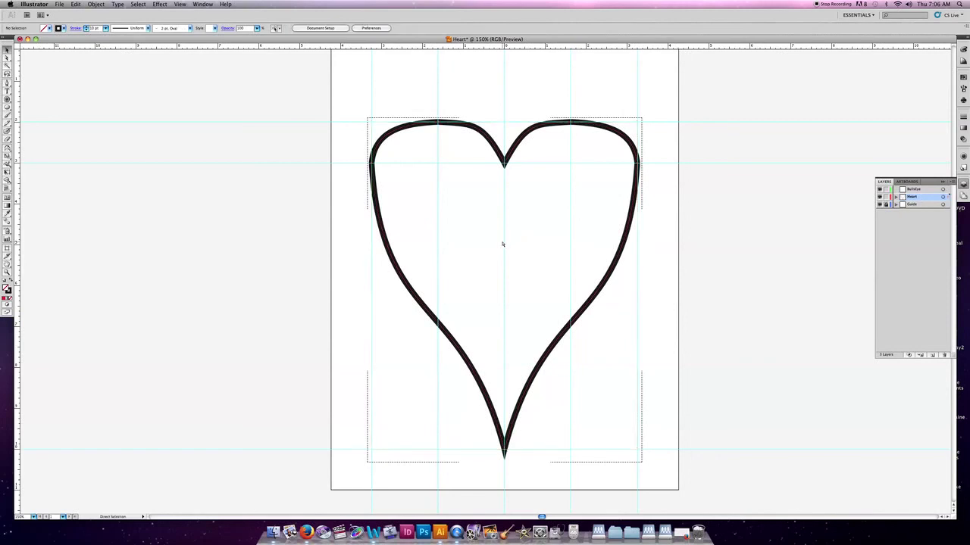
{"action": "key", "text": "super+alt+3"}
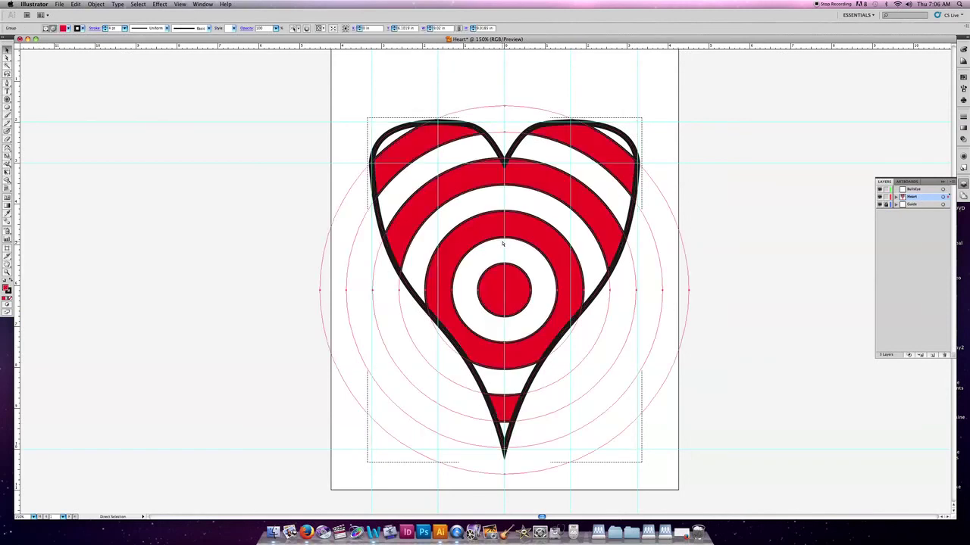
{"action": "left_click_drag", "start_coordinate": [523, 273], "coordinate": [526, 228]}
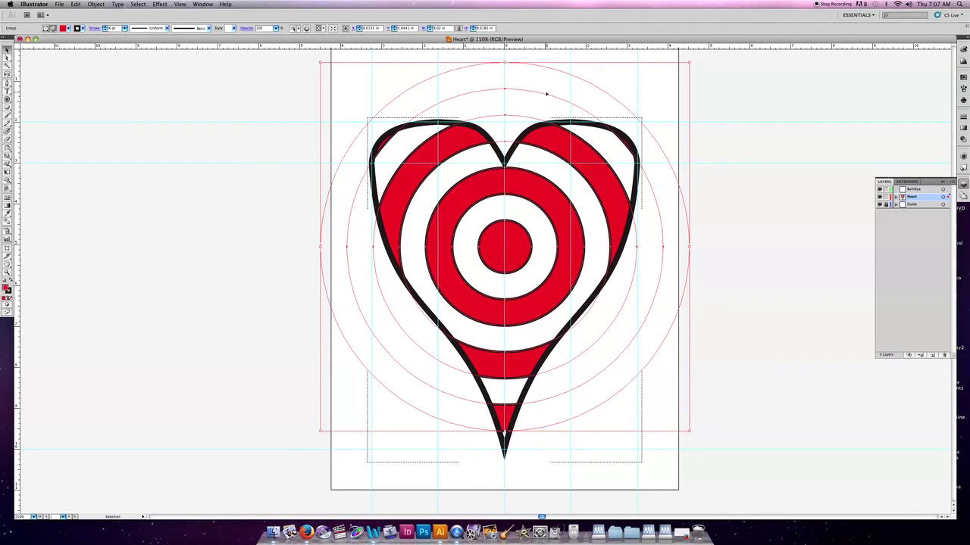
{"action": "scroll", "coordinate": [758, 146], "scroll_direction": "left", "scroll_amount": 1}
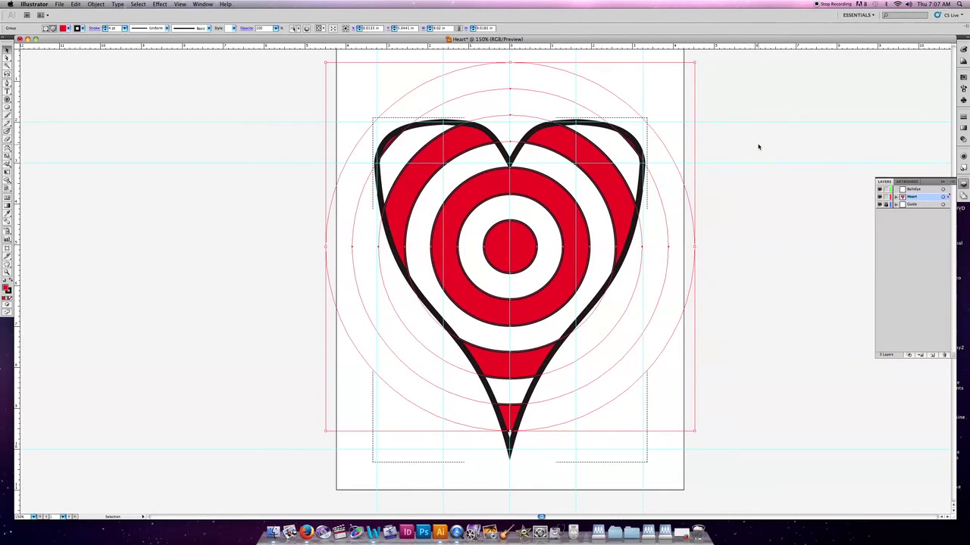
{"action": "left_click", "coordinate": [757, 146]}
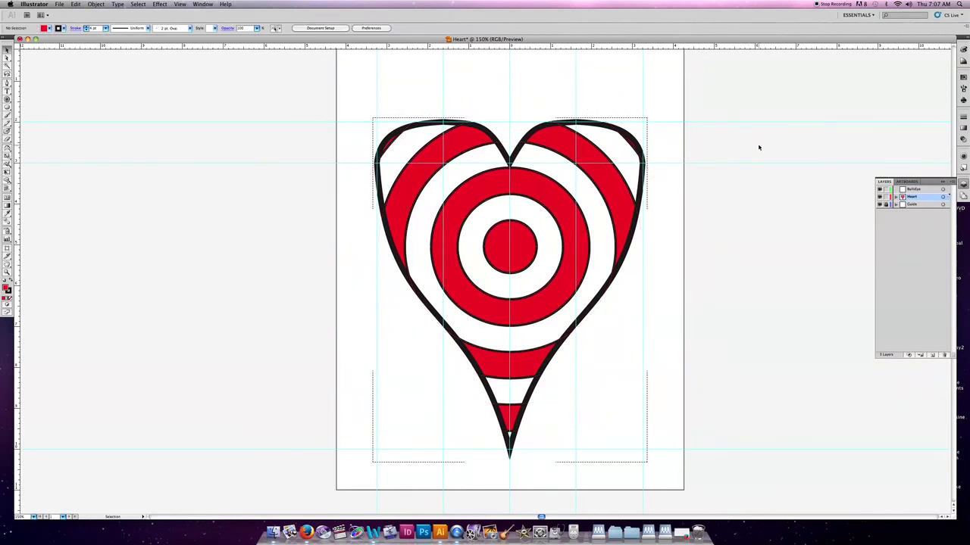